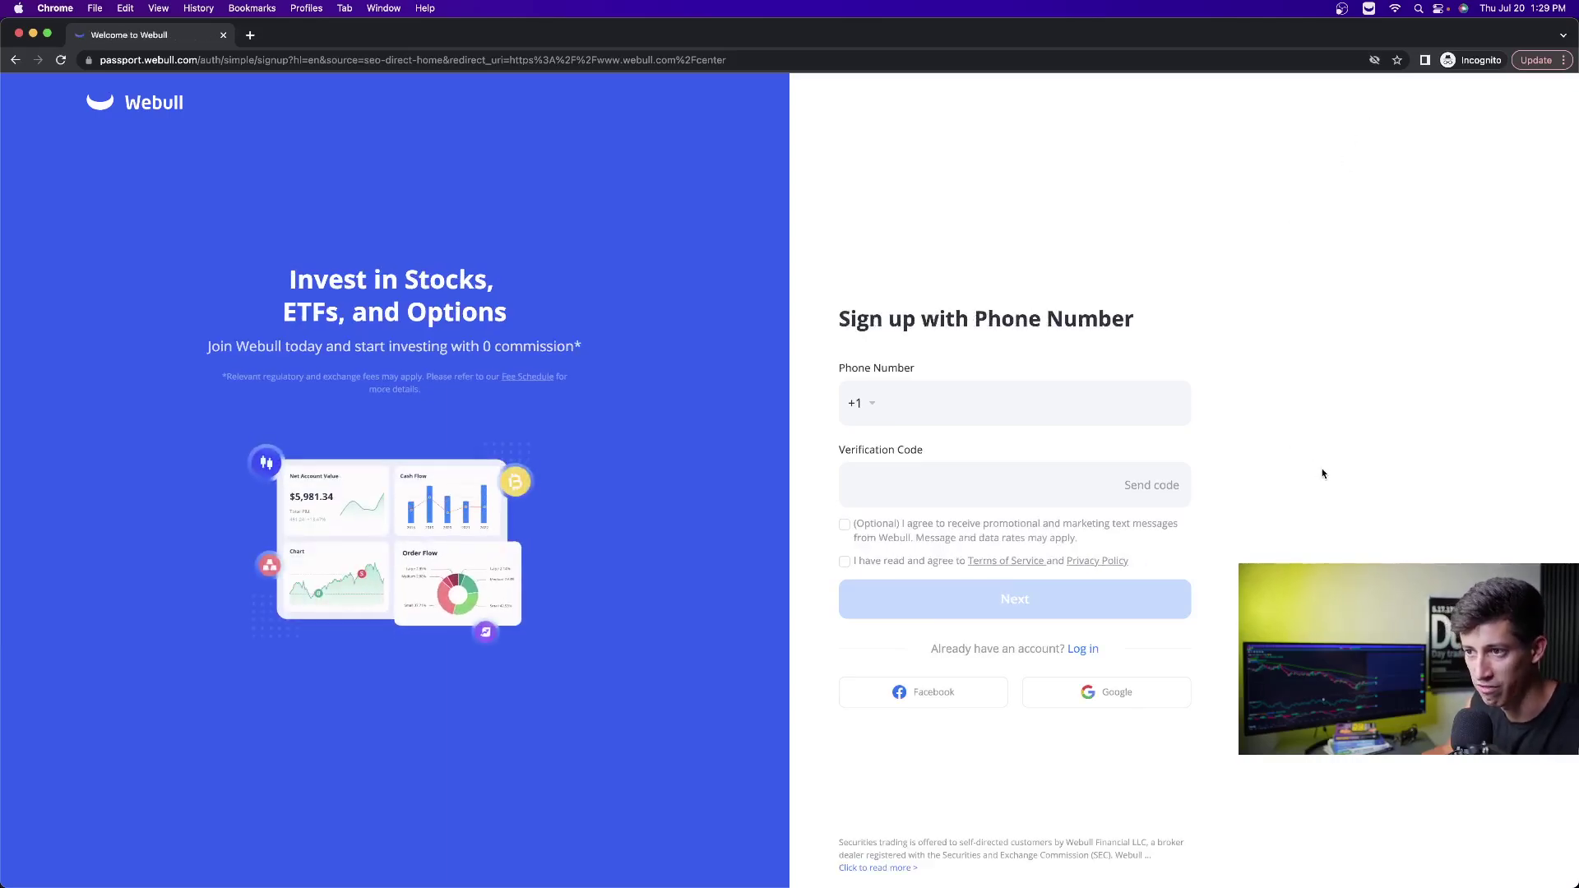
Bring the Webull Desktop window with the QQQ 1-minute chart to full screen
key(ctrl+Up)
click(1138, 183)
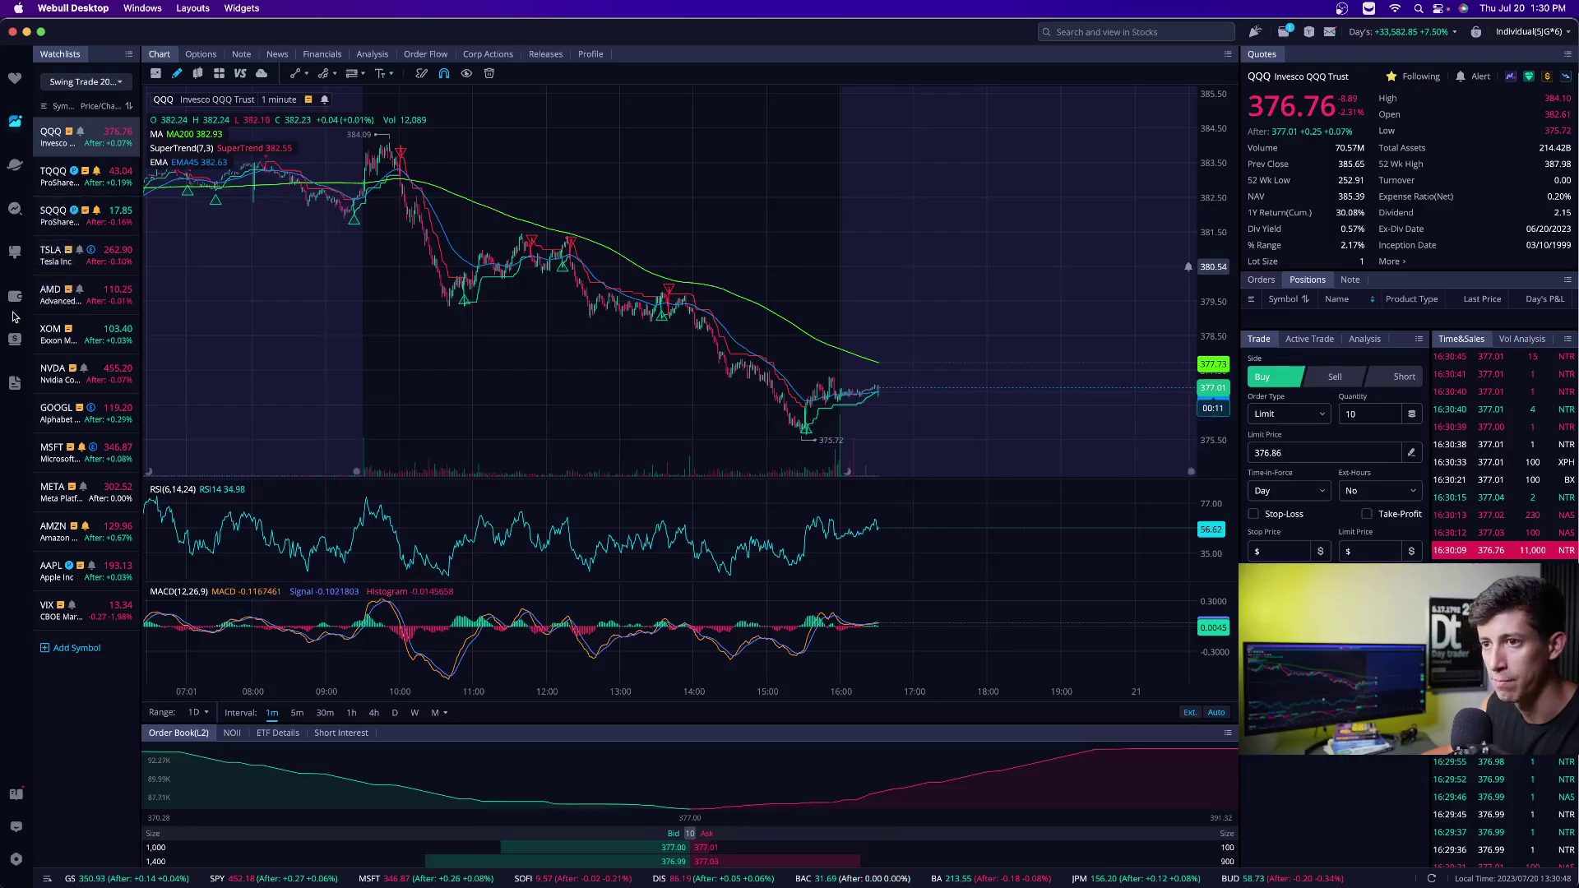
Switch to the paper trading workspace showing the SPY 5-minute chart with MACD and RSI
click(15, 338)
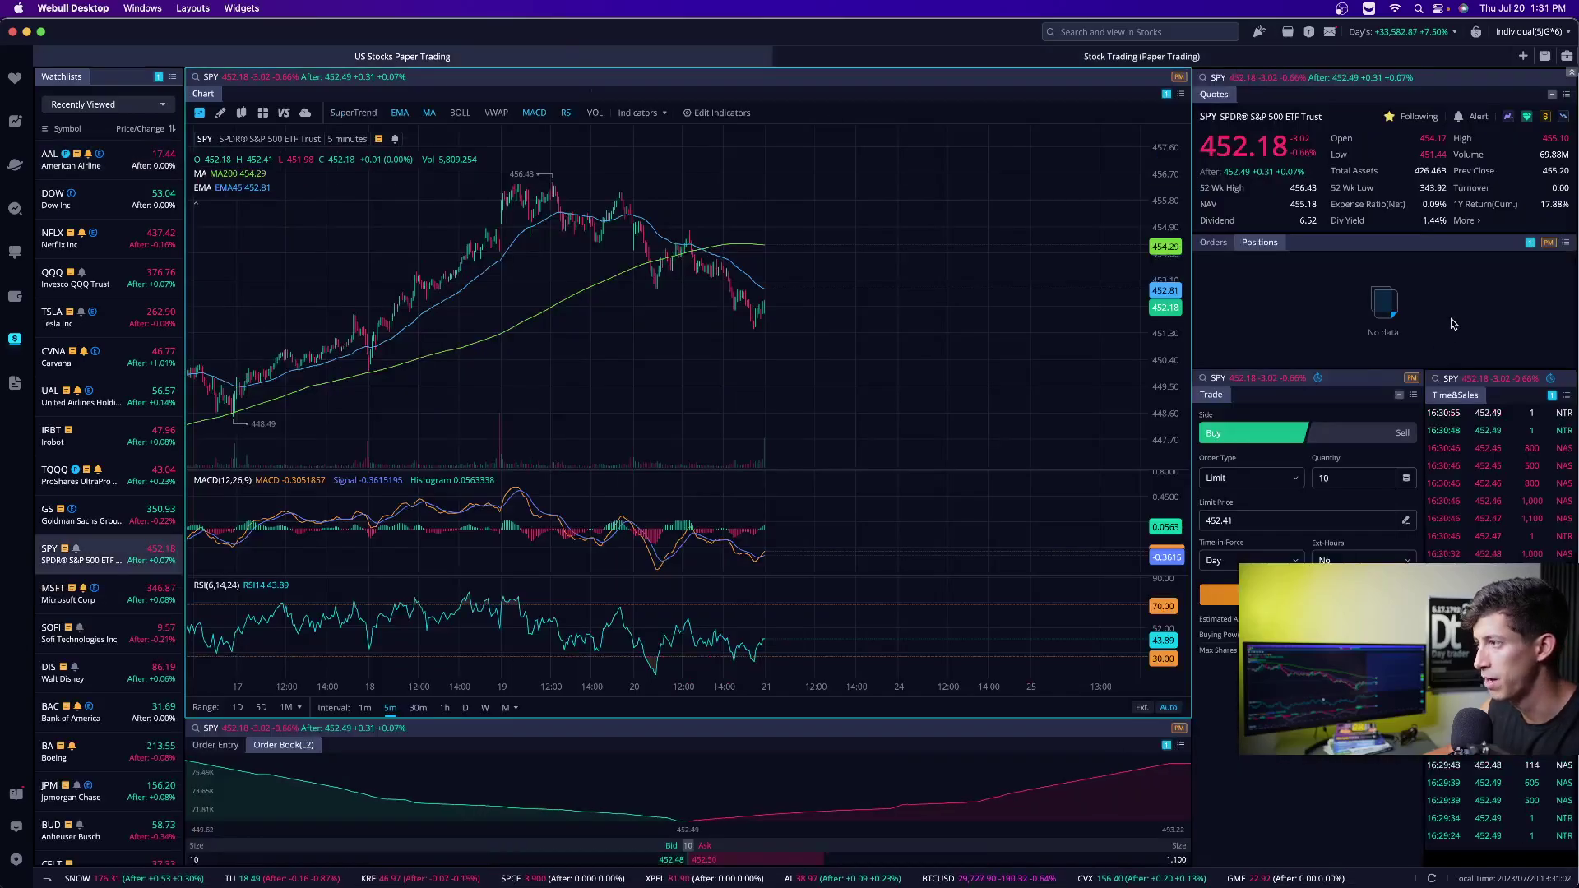
click(14, 123)
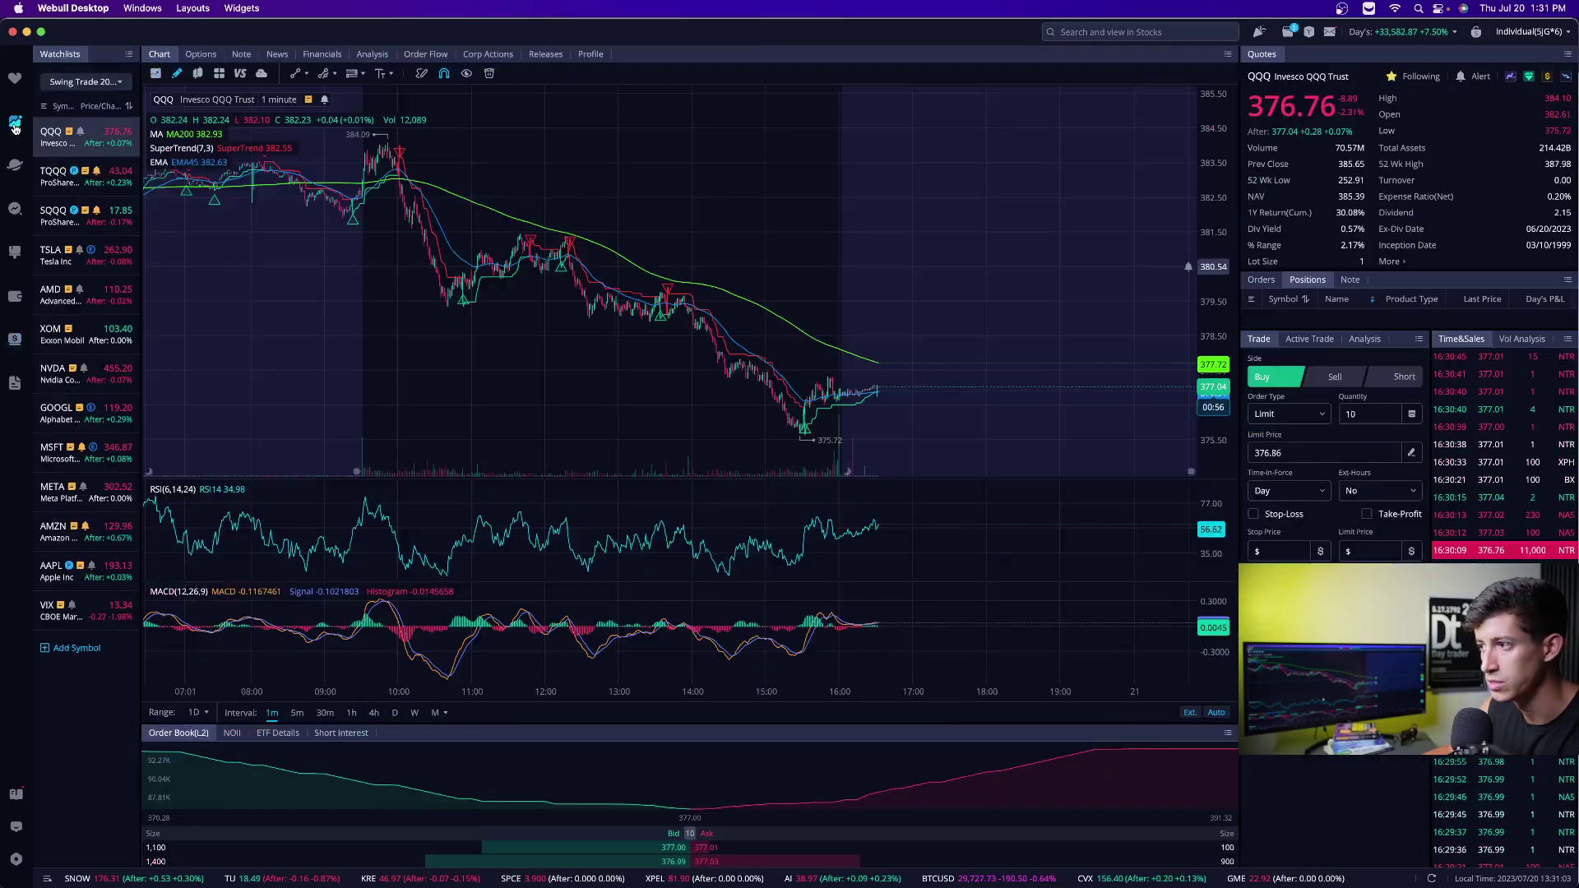
click(14, 337)
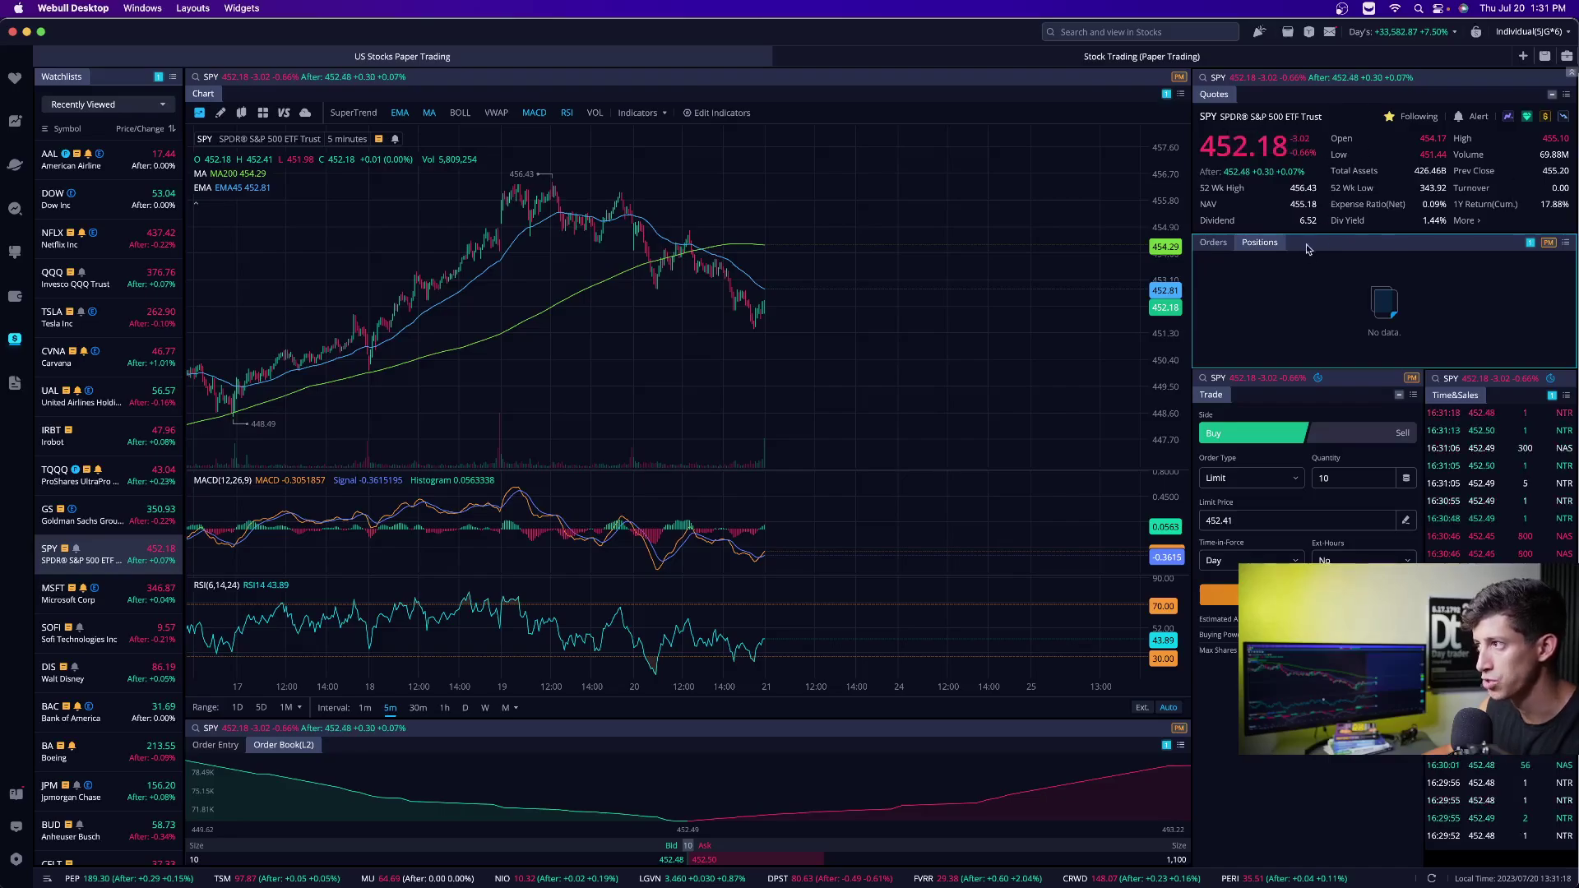
Open the Stock Trading (Paper Trading) layout and lengthen the watchlist to the screen bottom
click(953, 58)
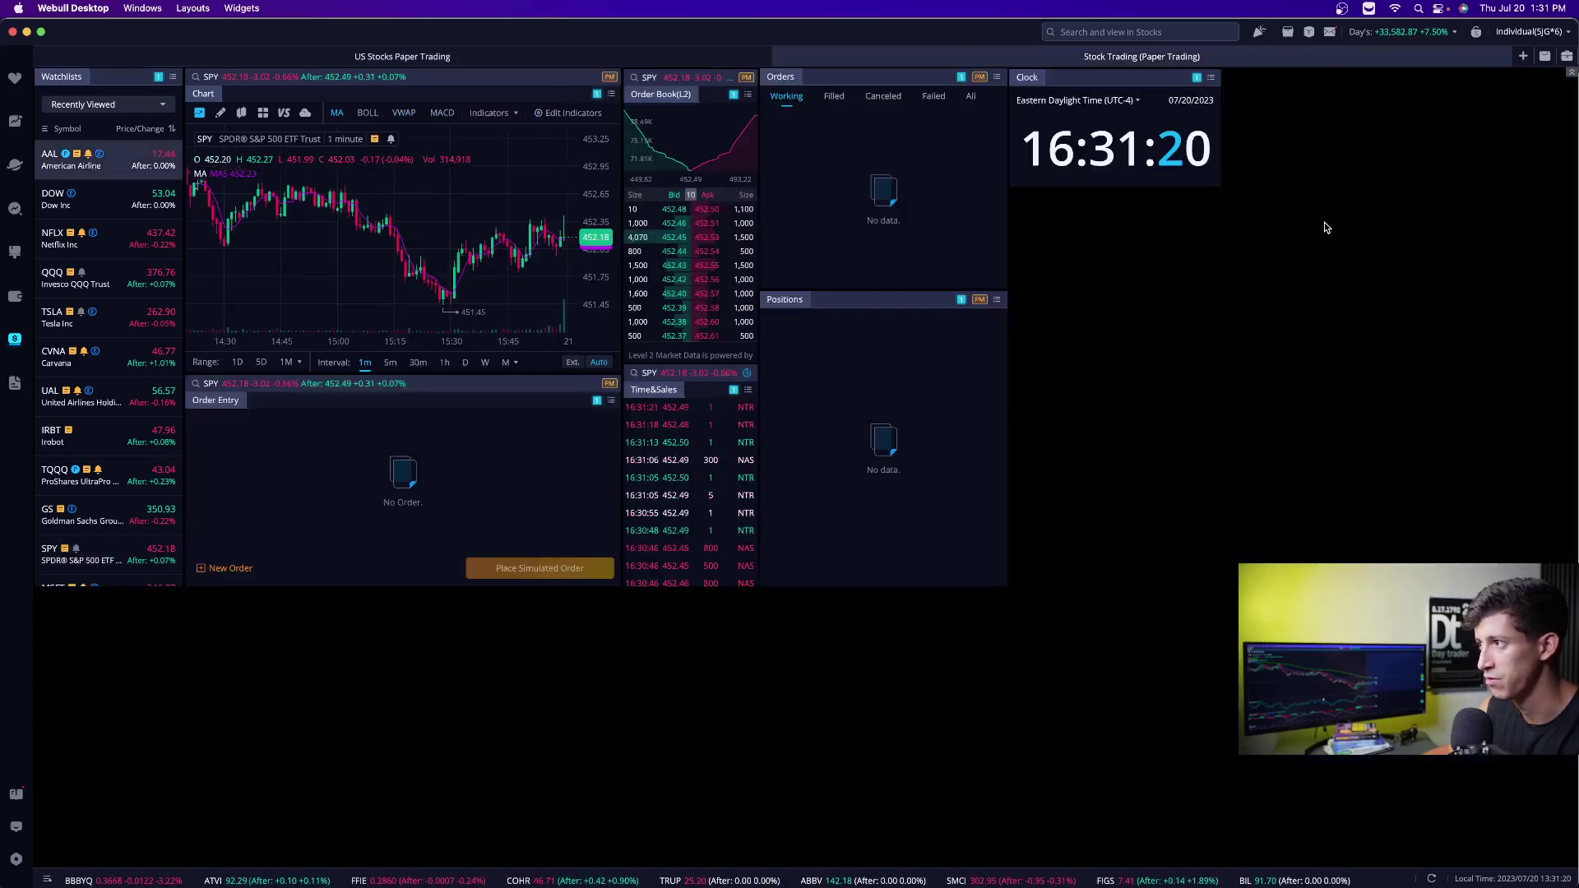
click(680, 57)
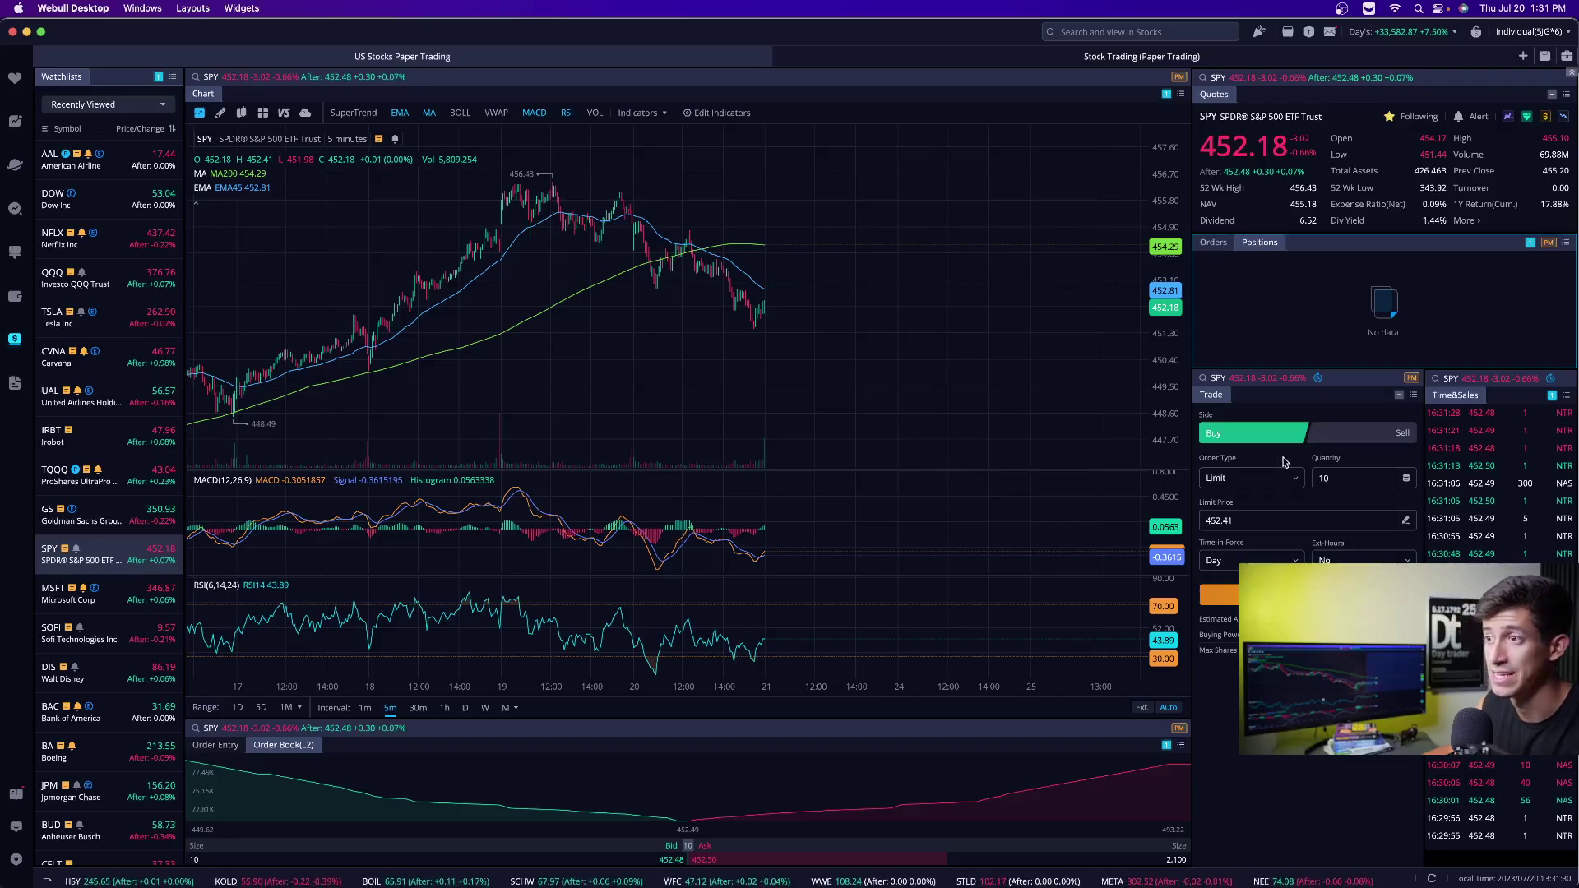
click(1099, 56)
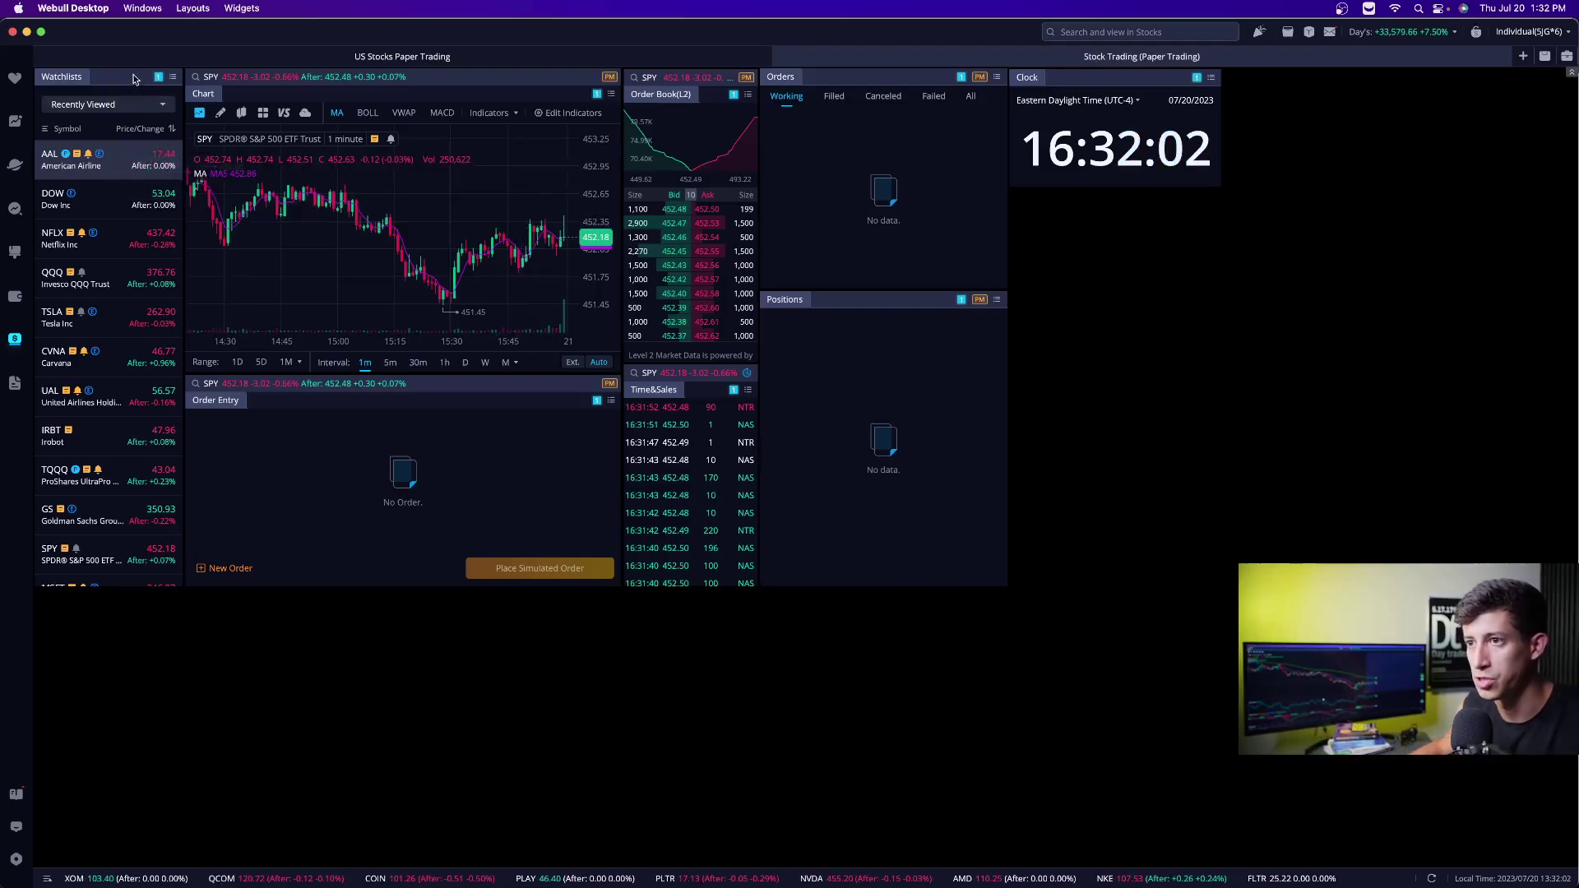
drag(132, 586, 150, 870)
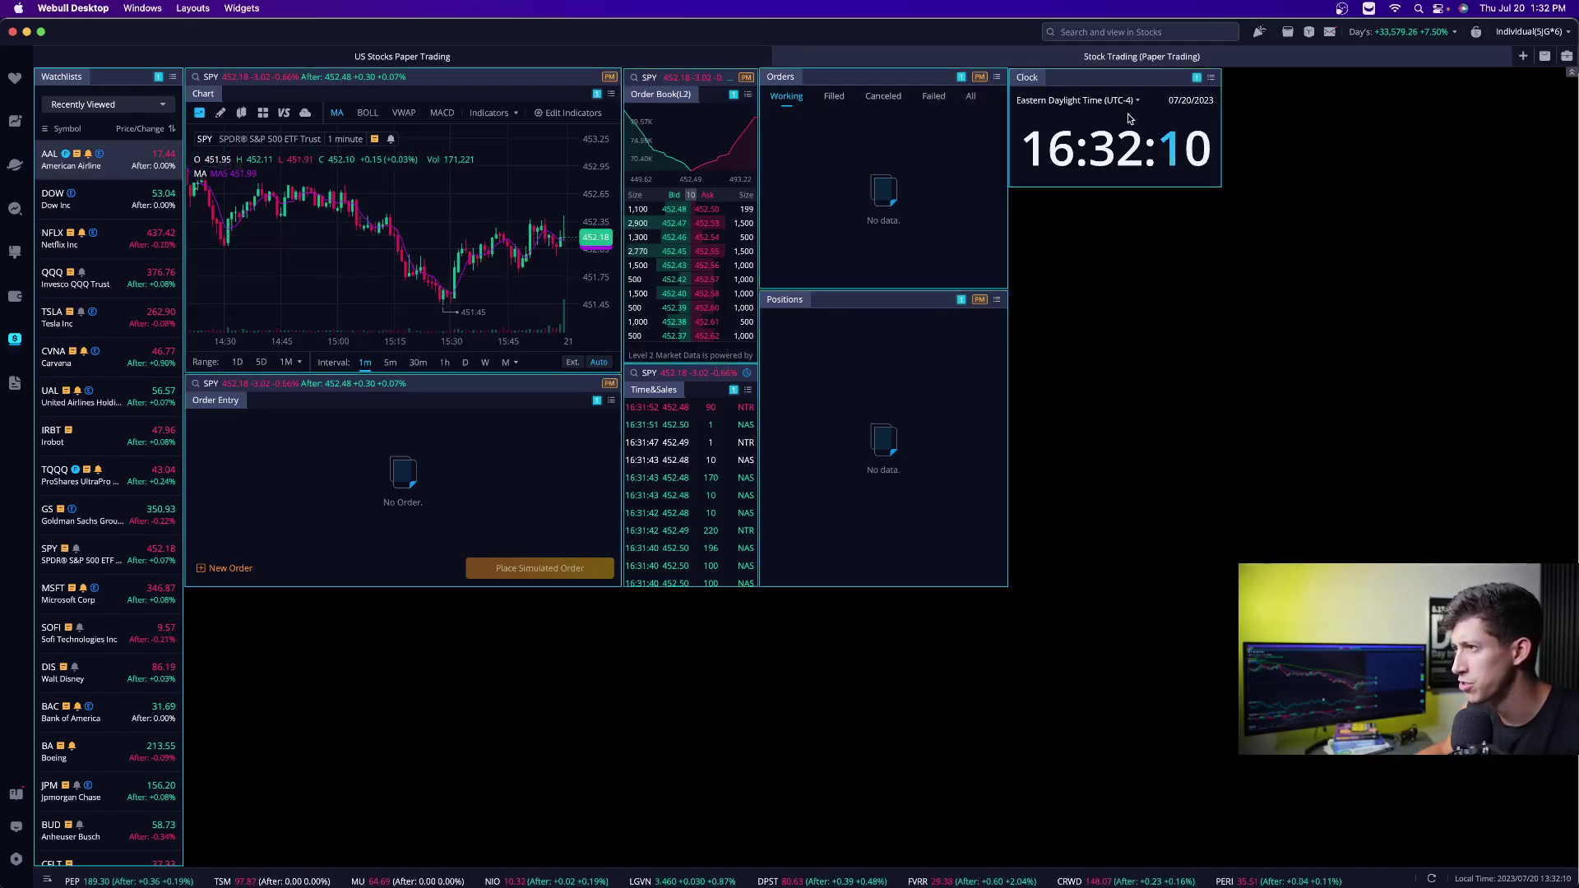
Remove the clock, tab Orders with Positions, and move that panel to the lower right
right_click(1098, 84)
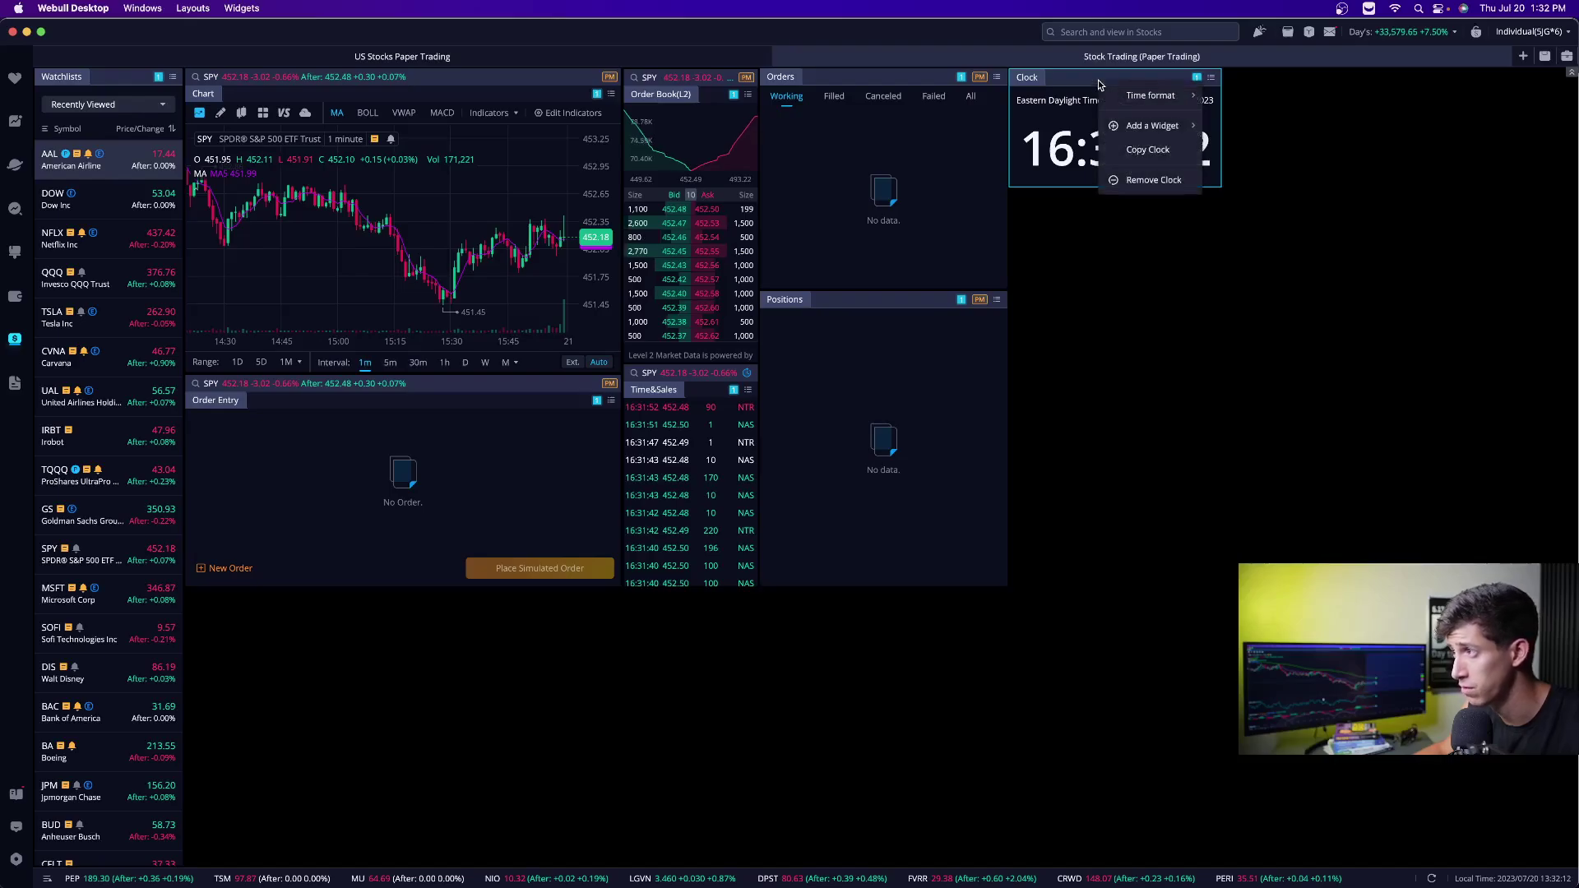
click(1155, 178)
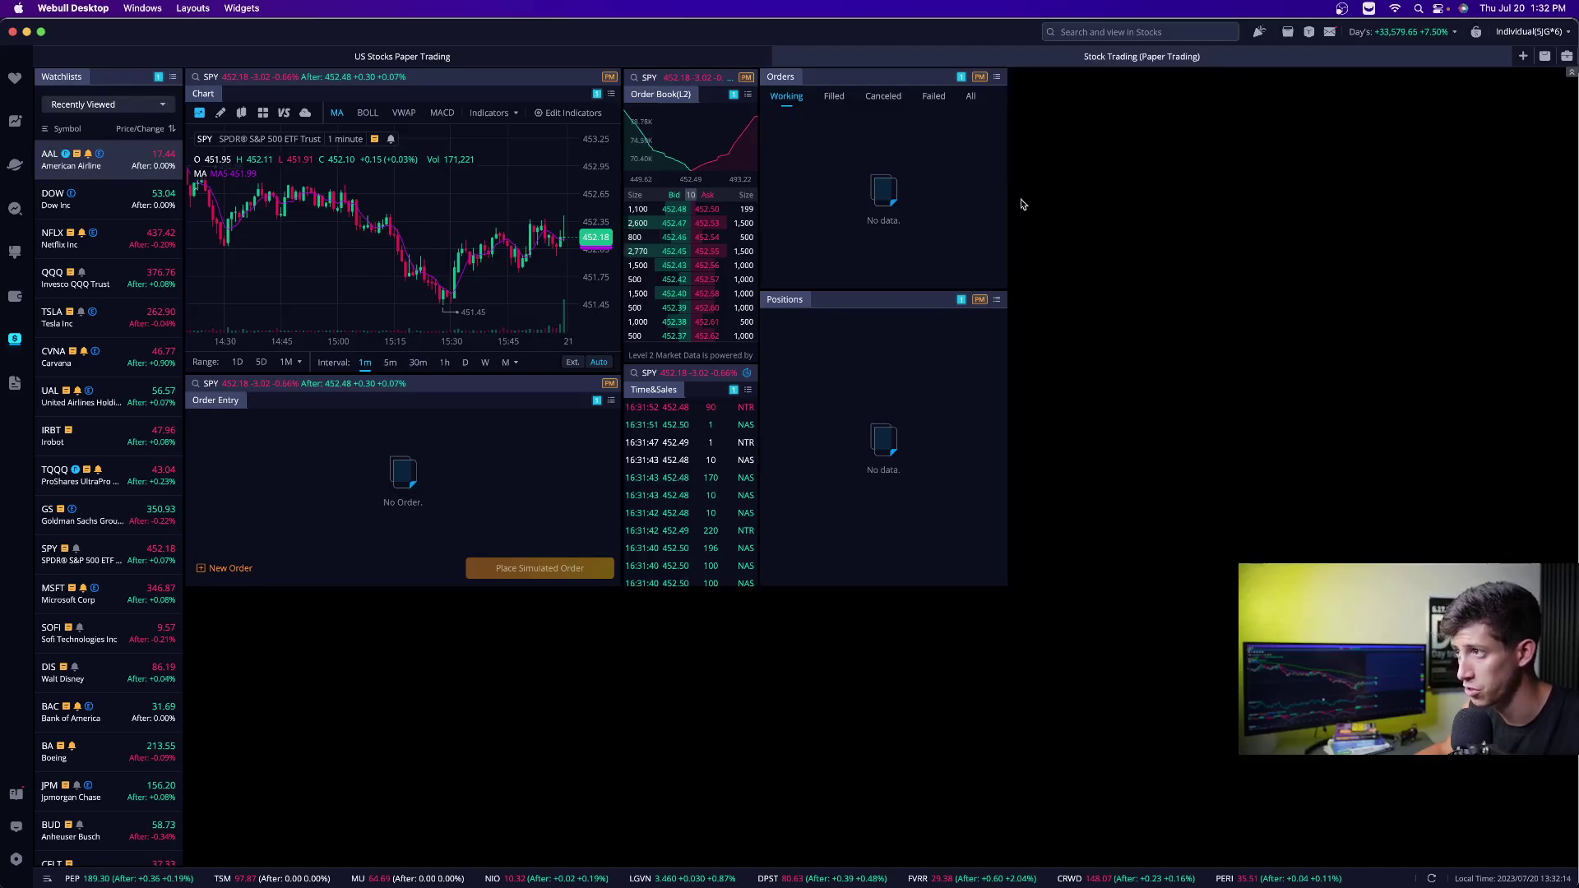
drag(798, 85, 886, 316)
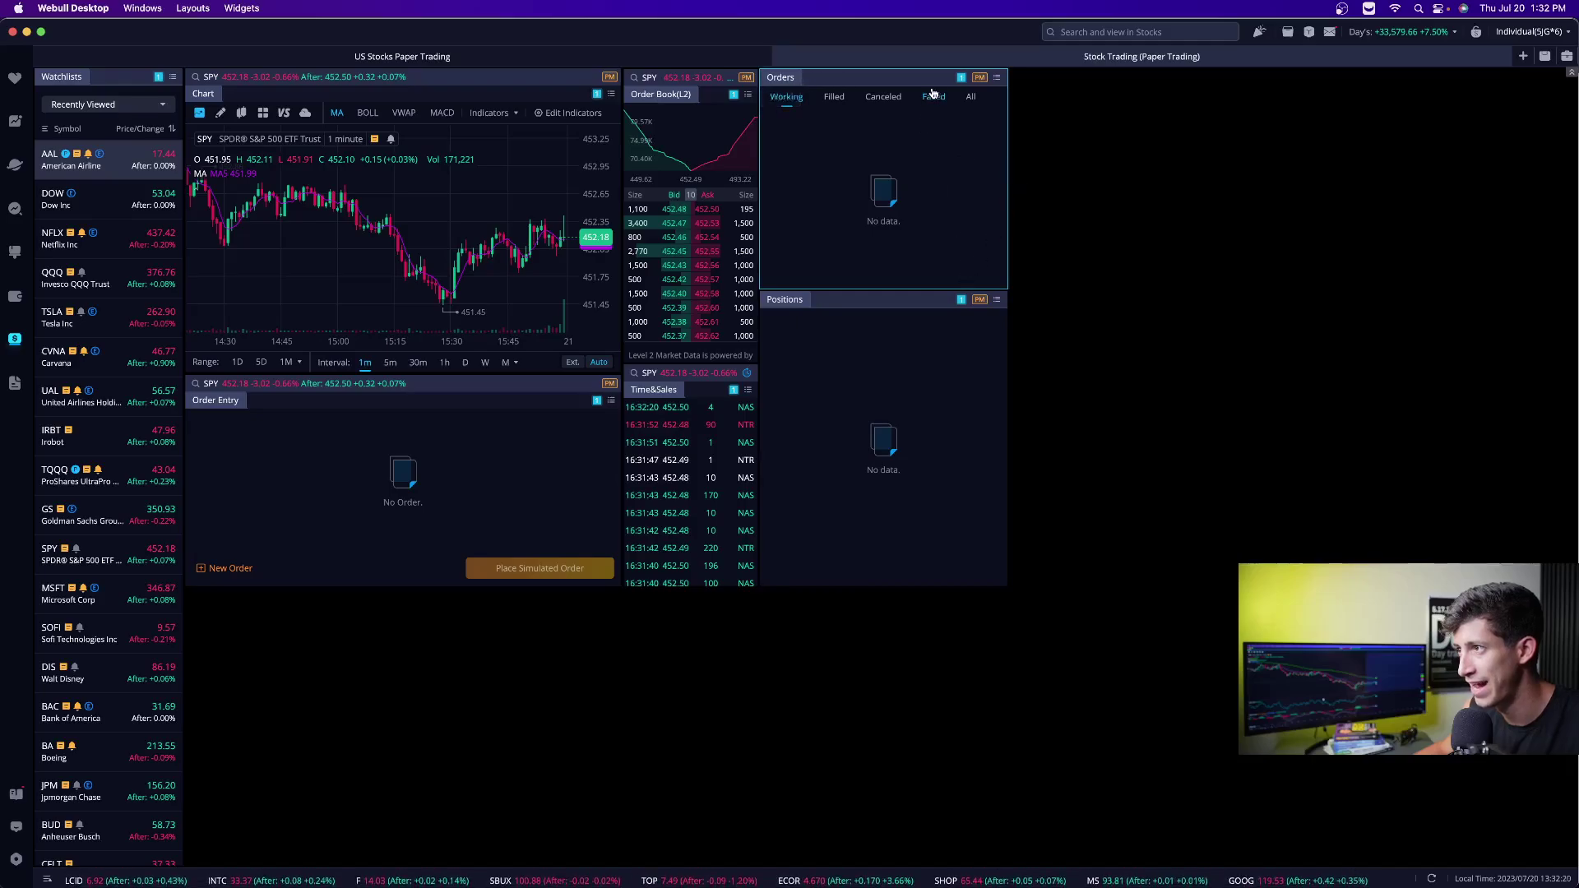
drag(947, 77, 911, 302)
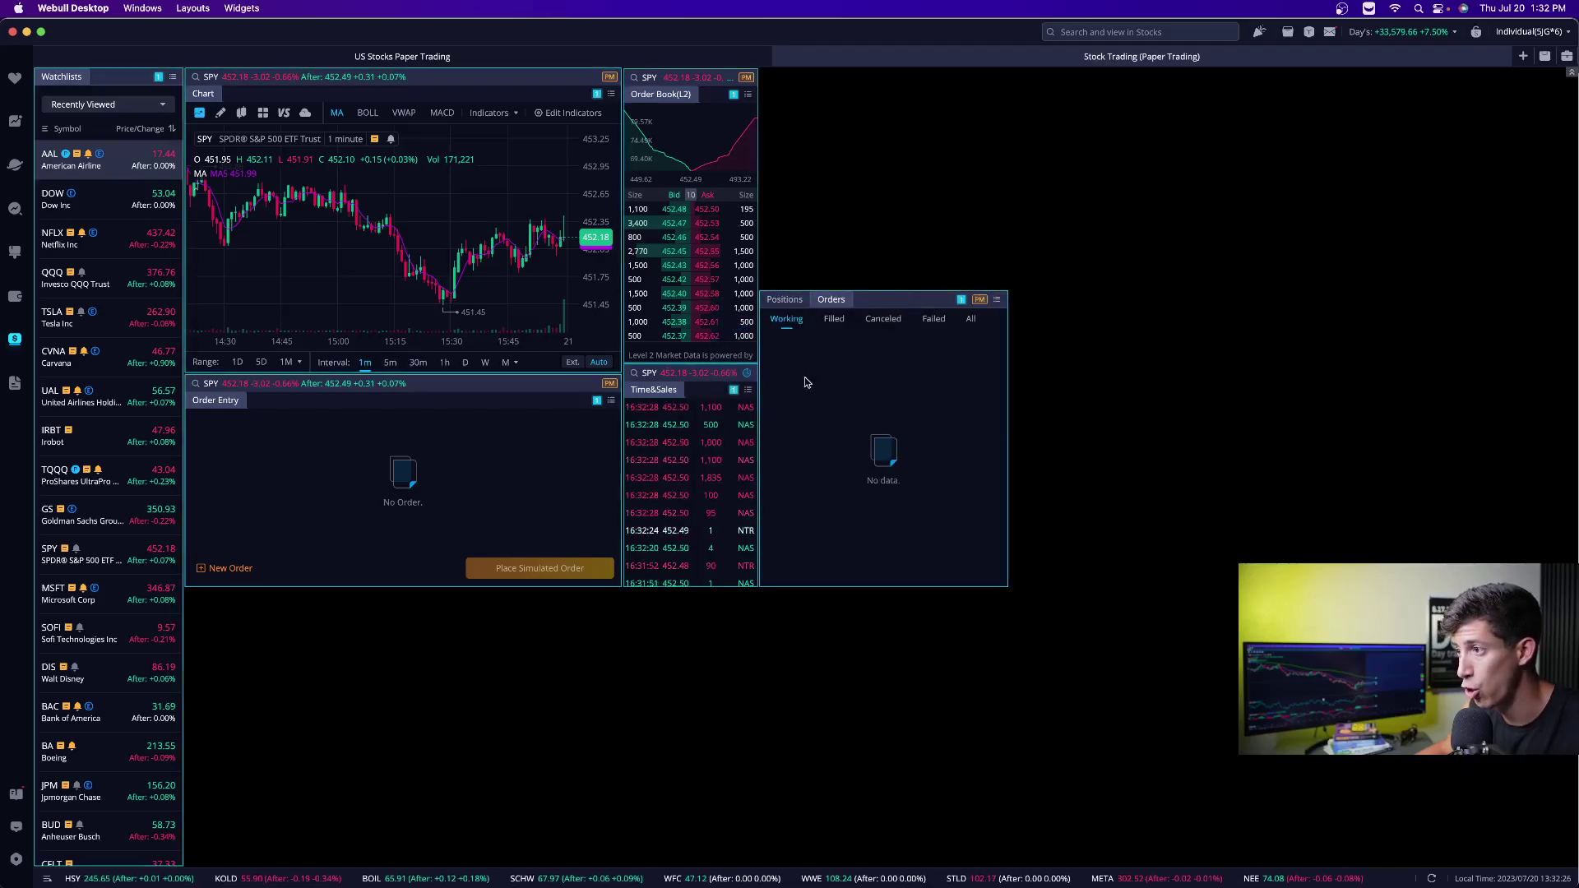
click(790, 304)
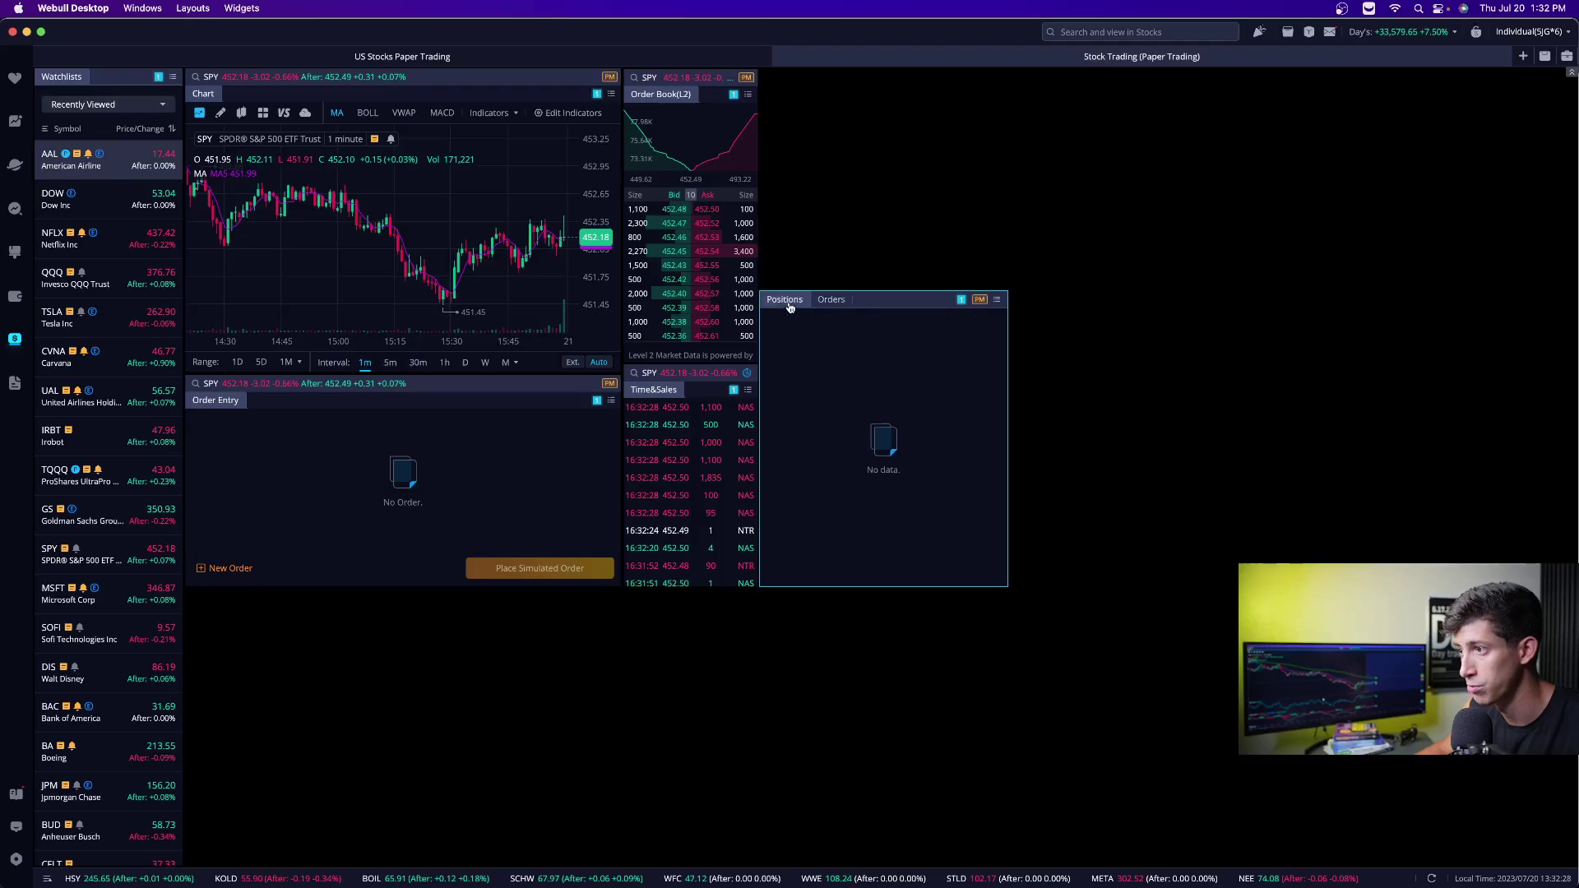
click(837, 302)
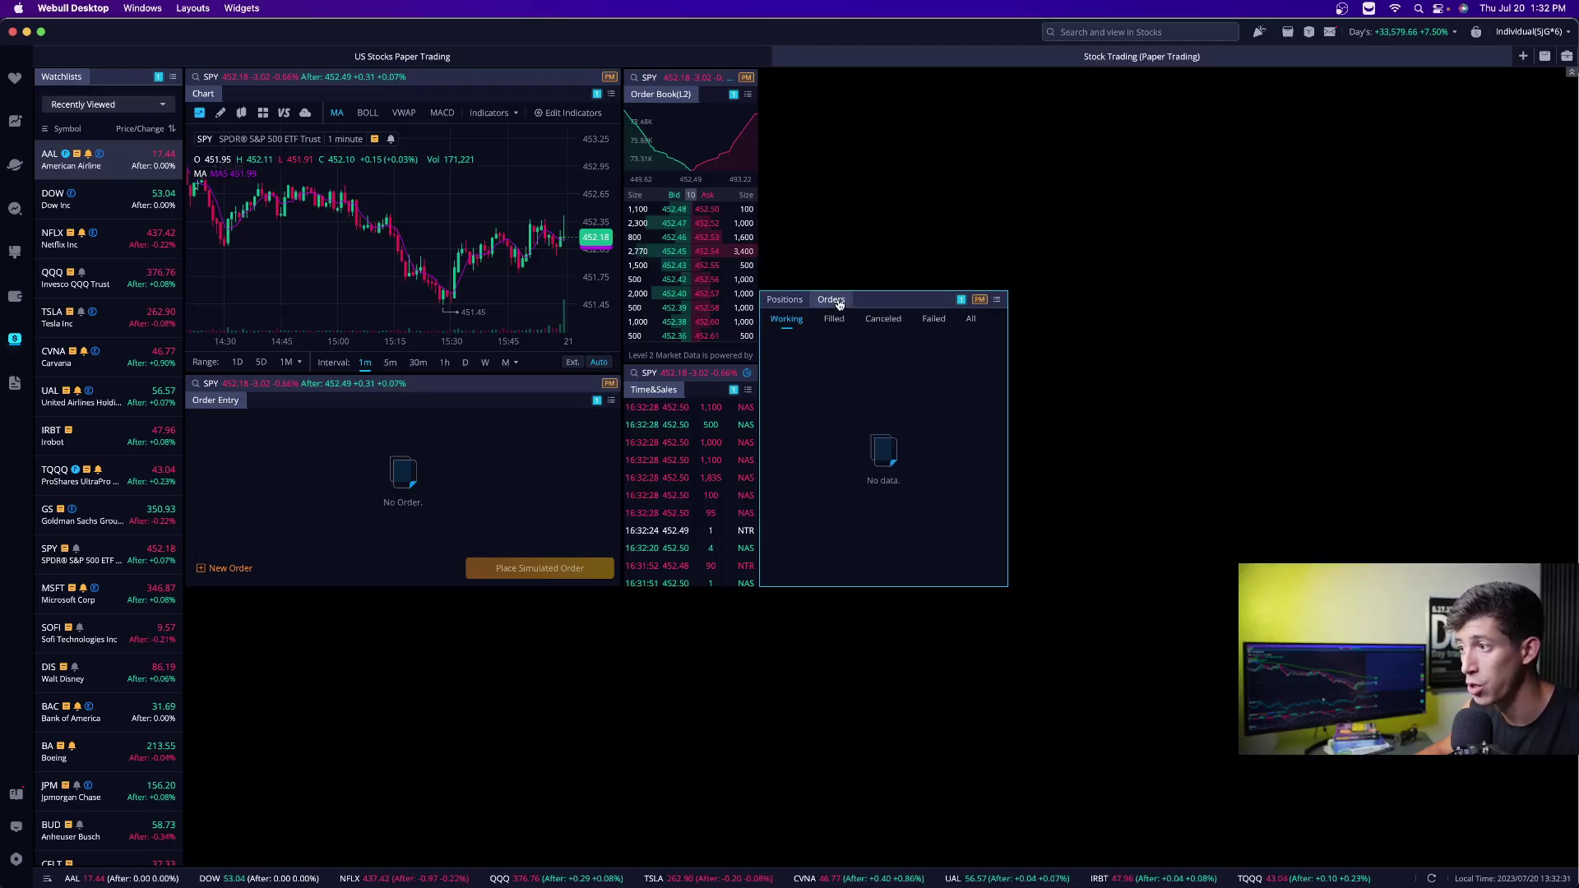
click(796, 327)
drag(885, 300, 1453, 418)
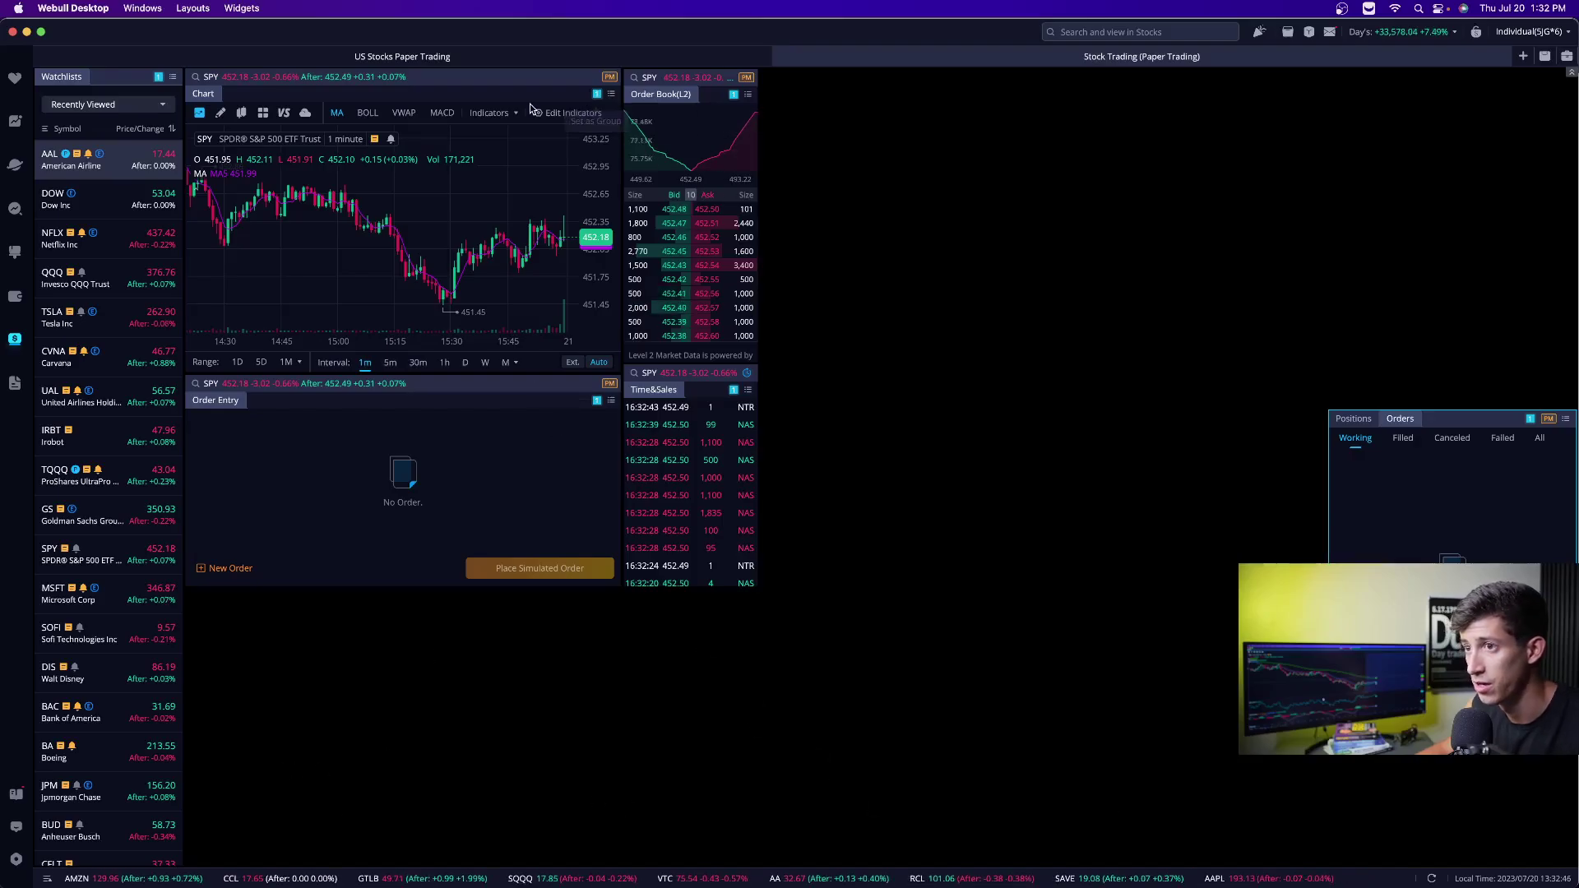
Back in Stock Trading (Paper Trading), move Order Book and Time&Sales to the right side
click(413, 68)
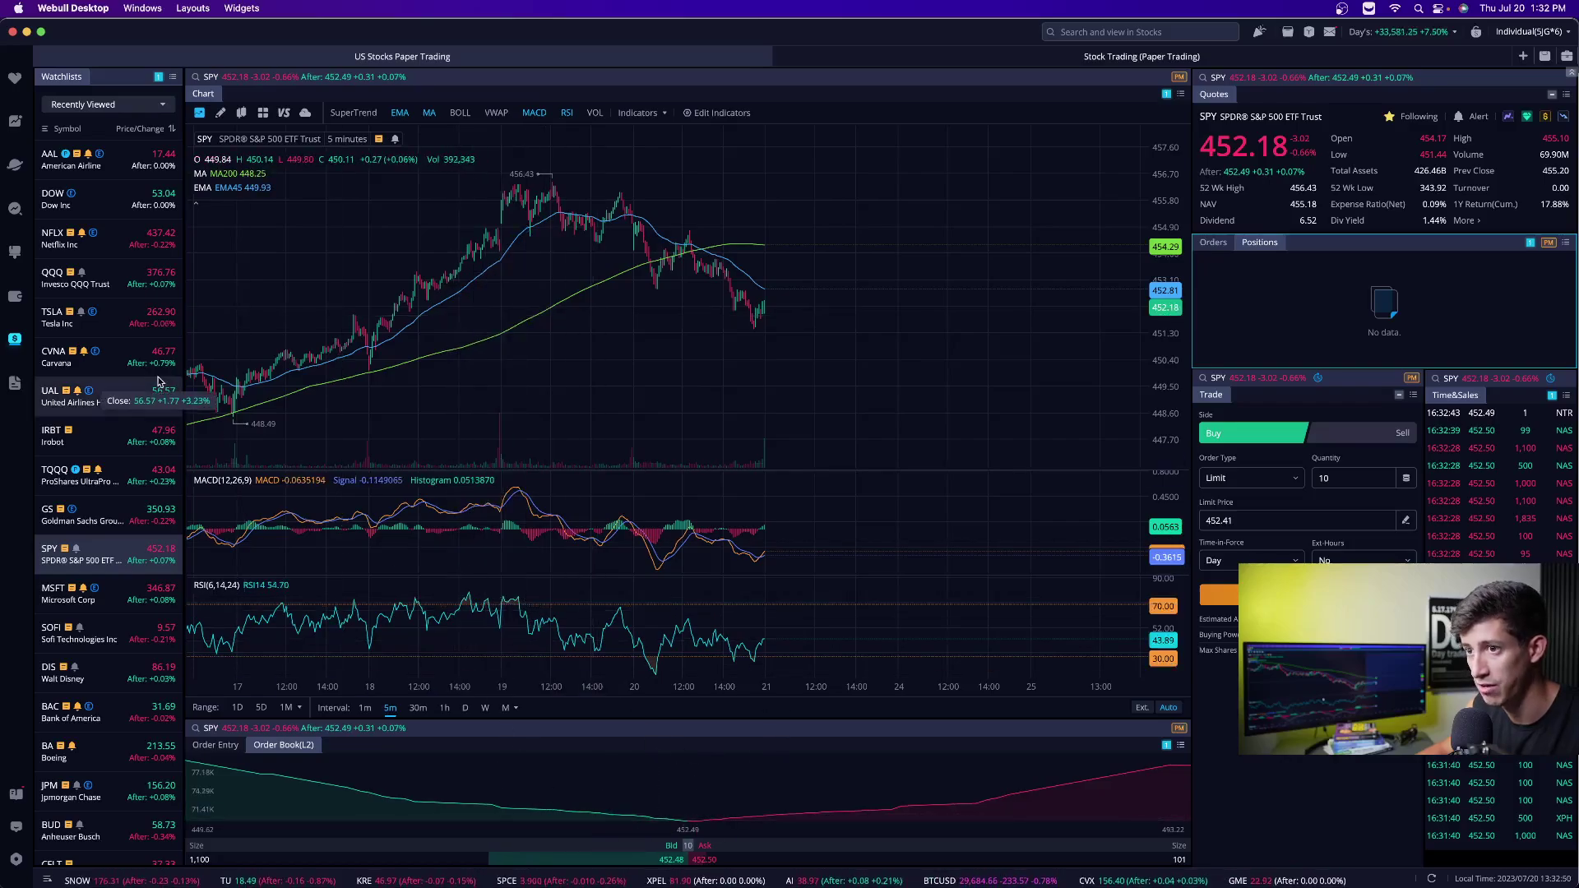
click(851, 57)
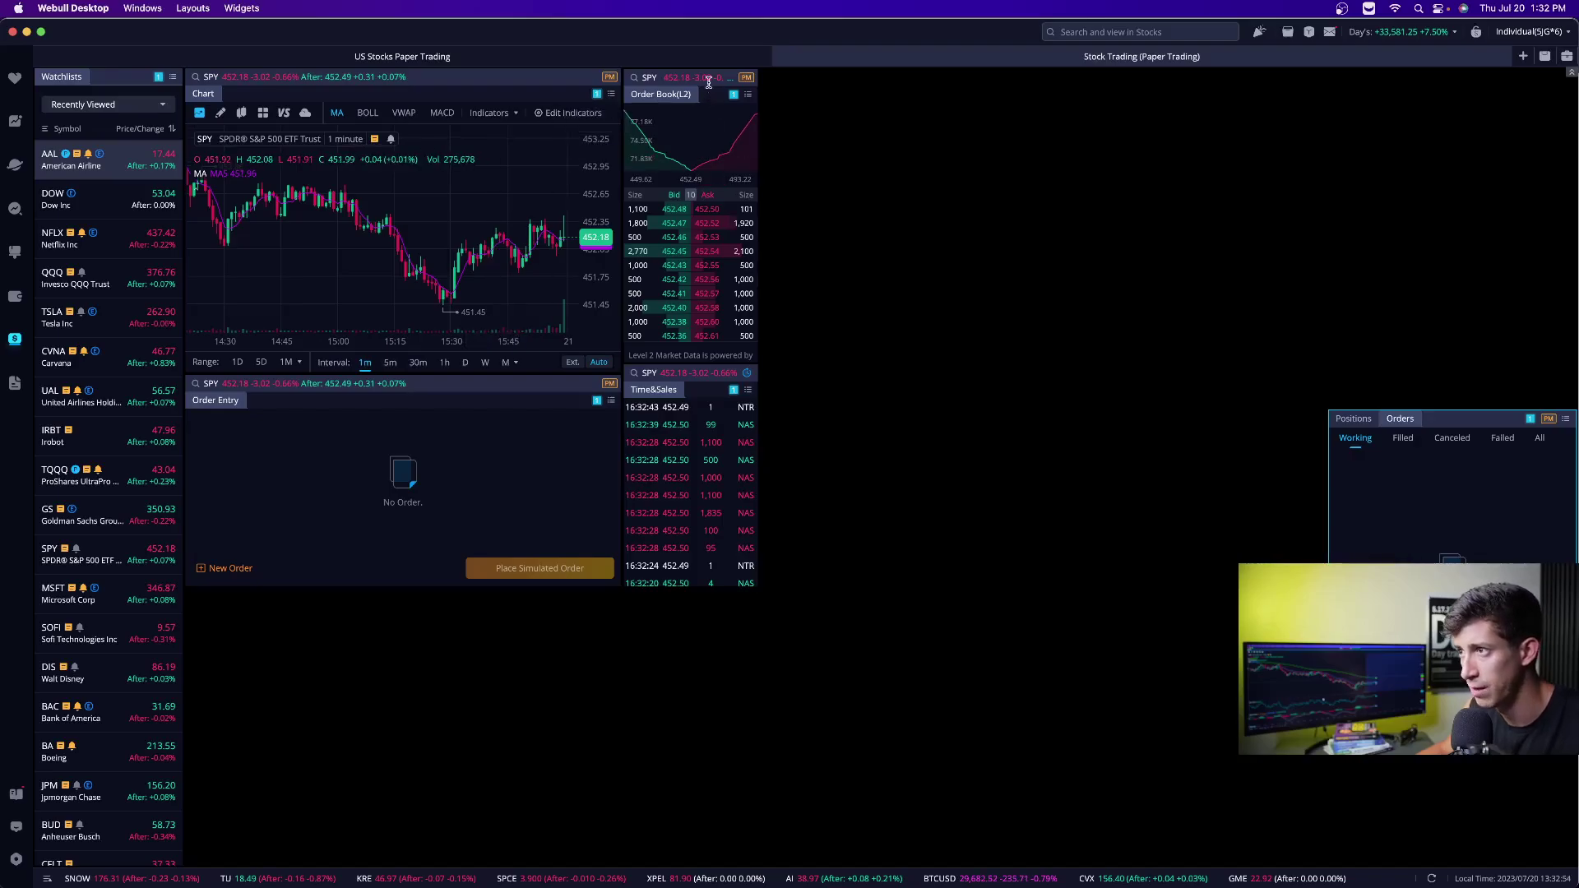
drag(734, 80, 1302, 246)
click(730, 373)
drag(744, 375, 1481, 174)
Move Order Entry to the bottom right and widen the chart panel into the freed space
click(513, 384)
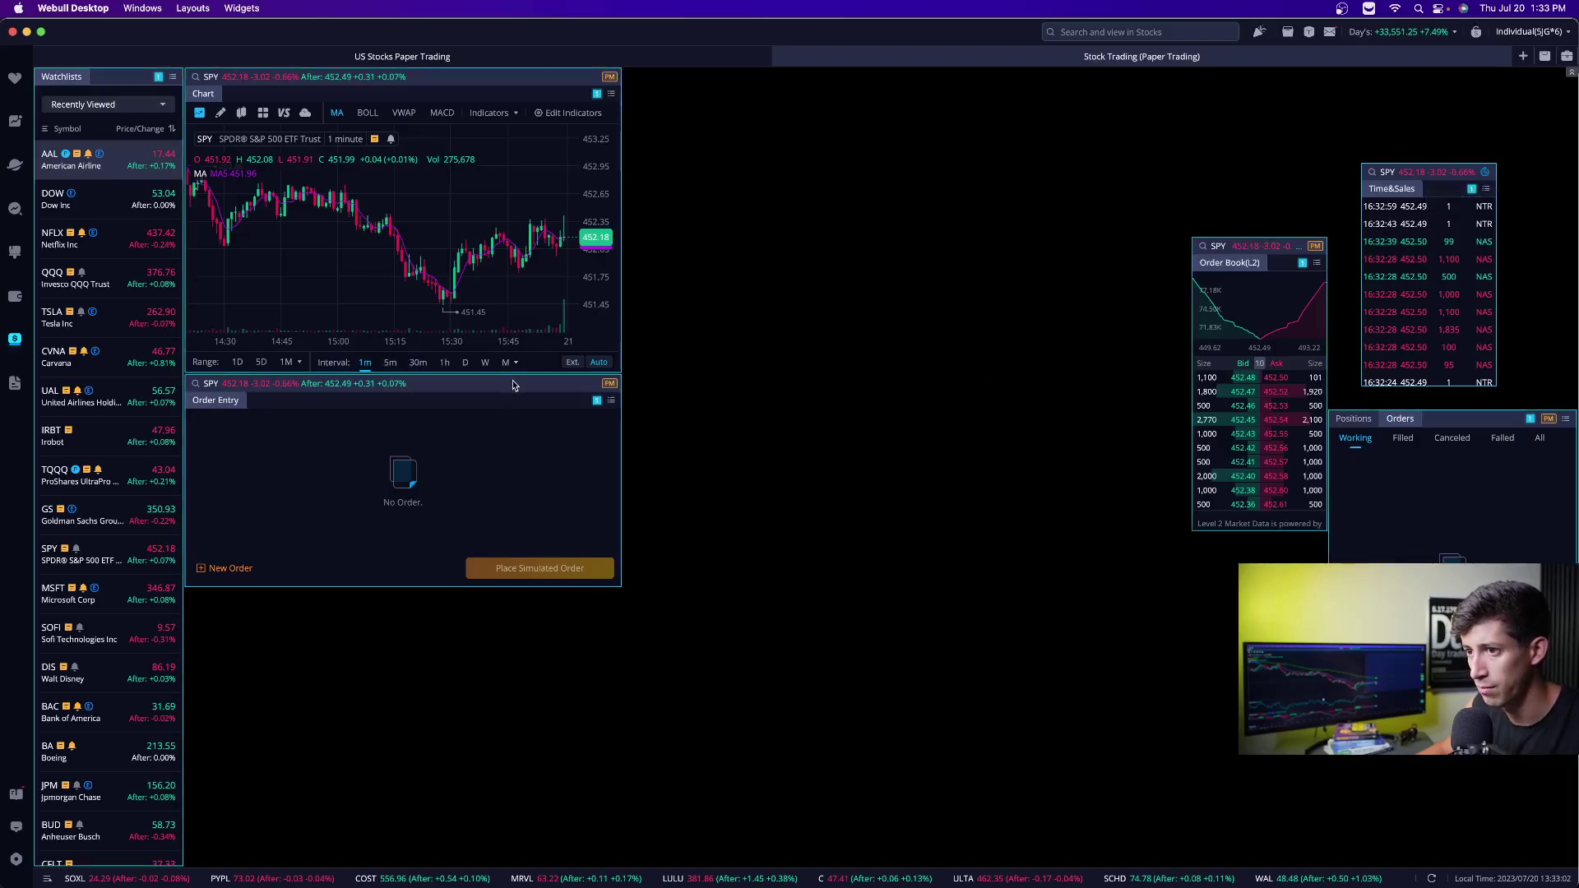
drag(520, 390, 1428, 626)
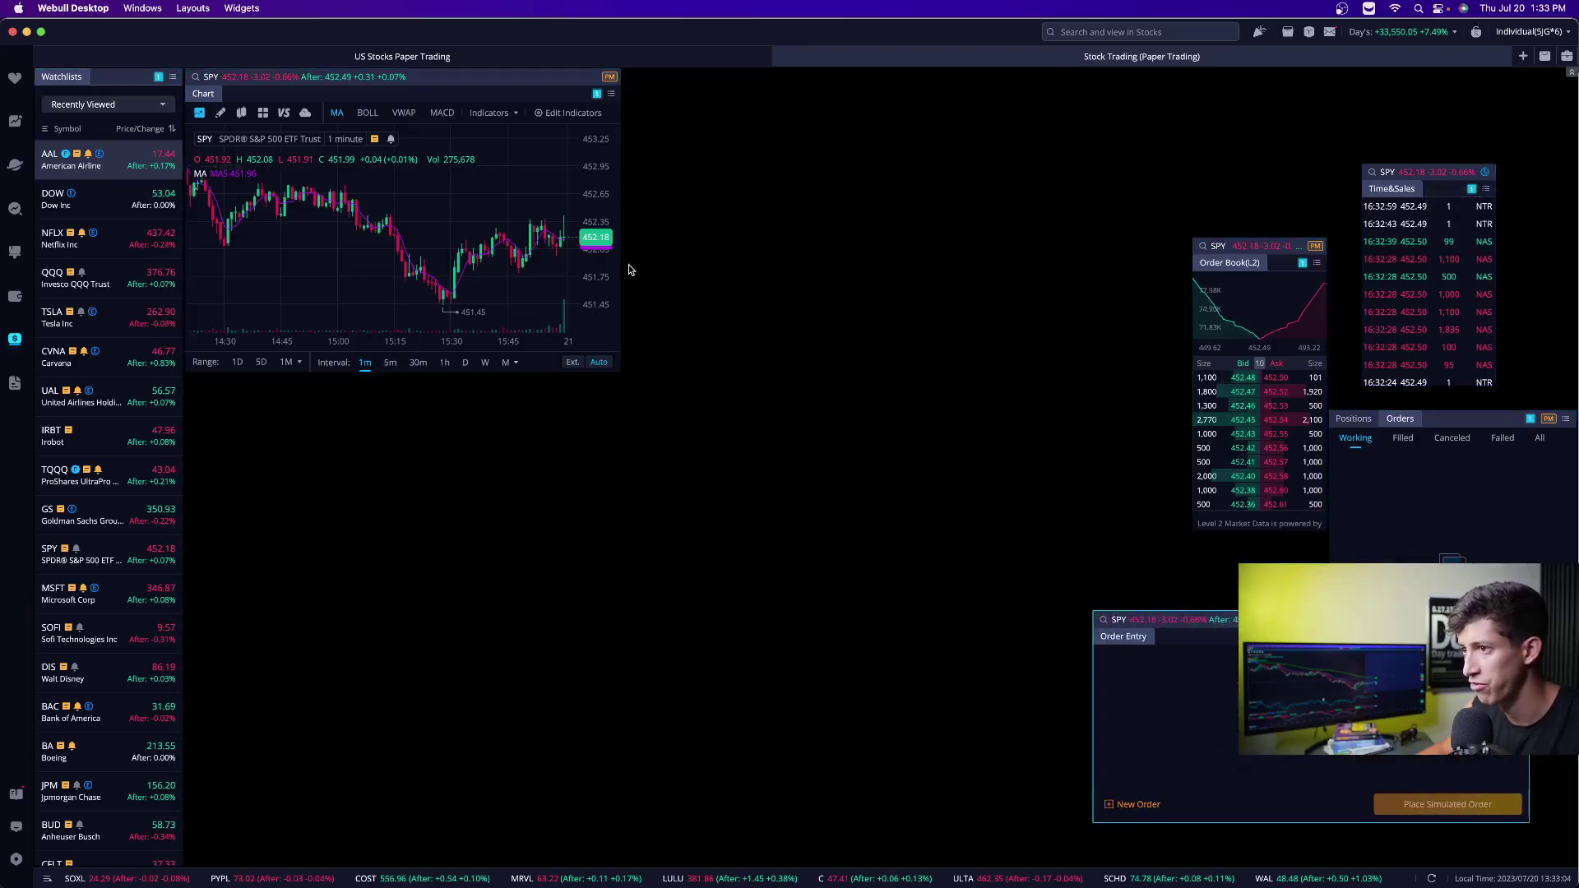
drag(609, 309, 1103, 620)
drag(1215, 634, 1294, 678)
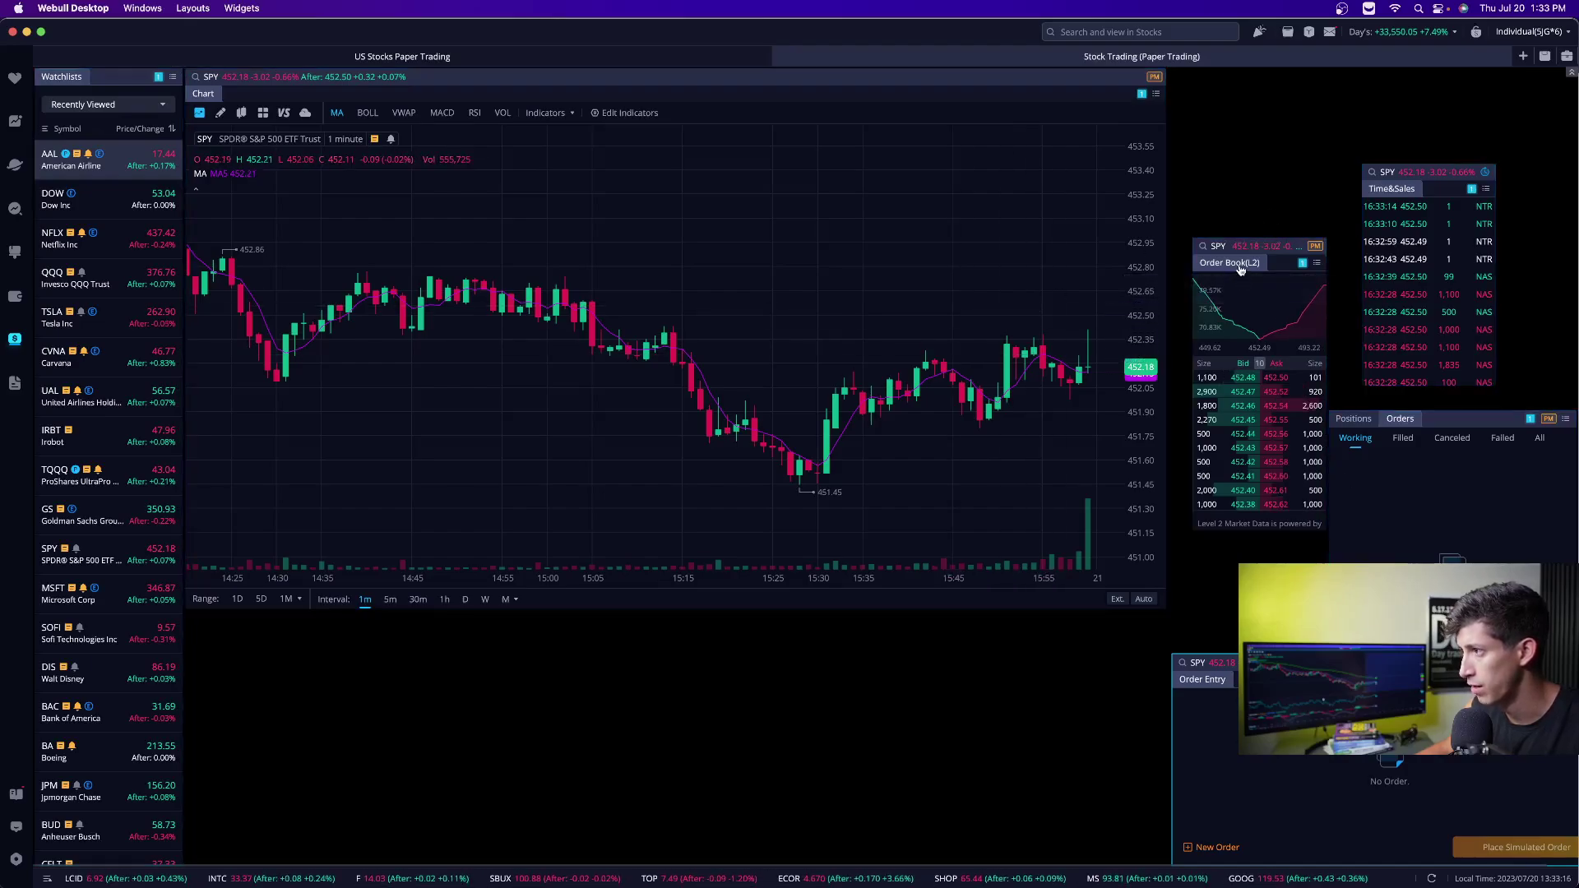
Dock the Order Book beneath the chart, aligned and slightly taller
drag(1291, 245, 1156, 634)
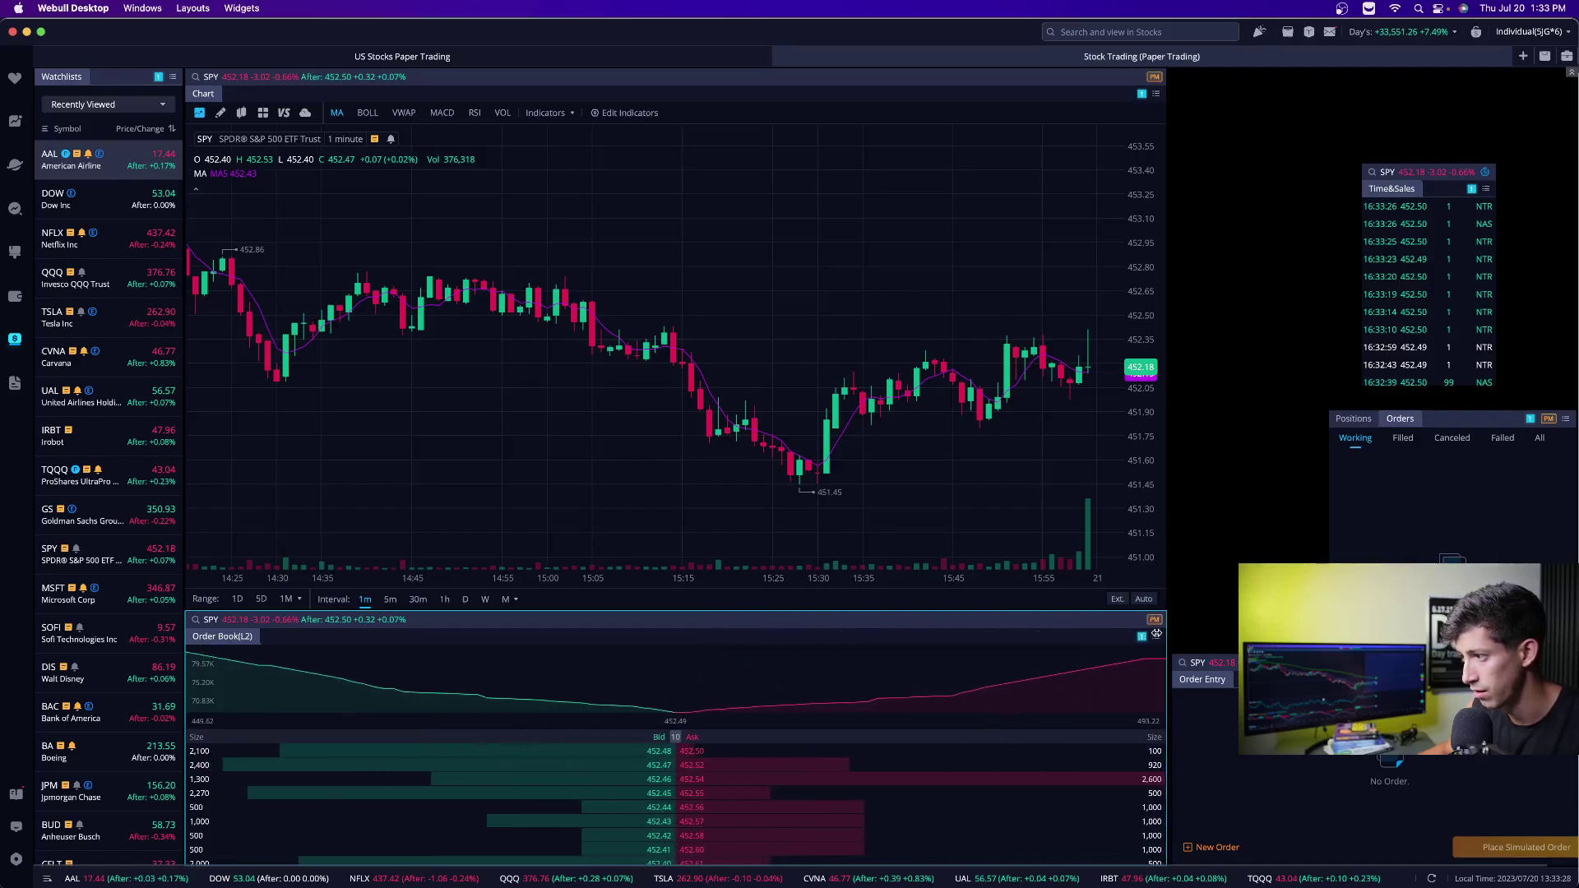
drag(814, 613, 810, 715)
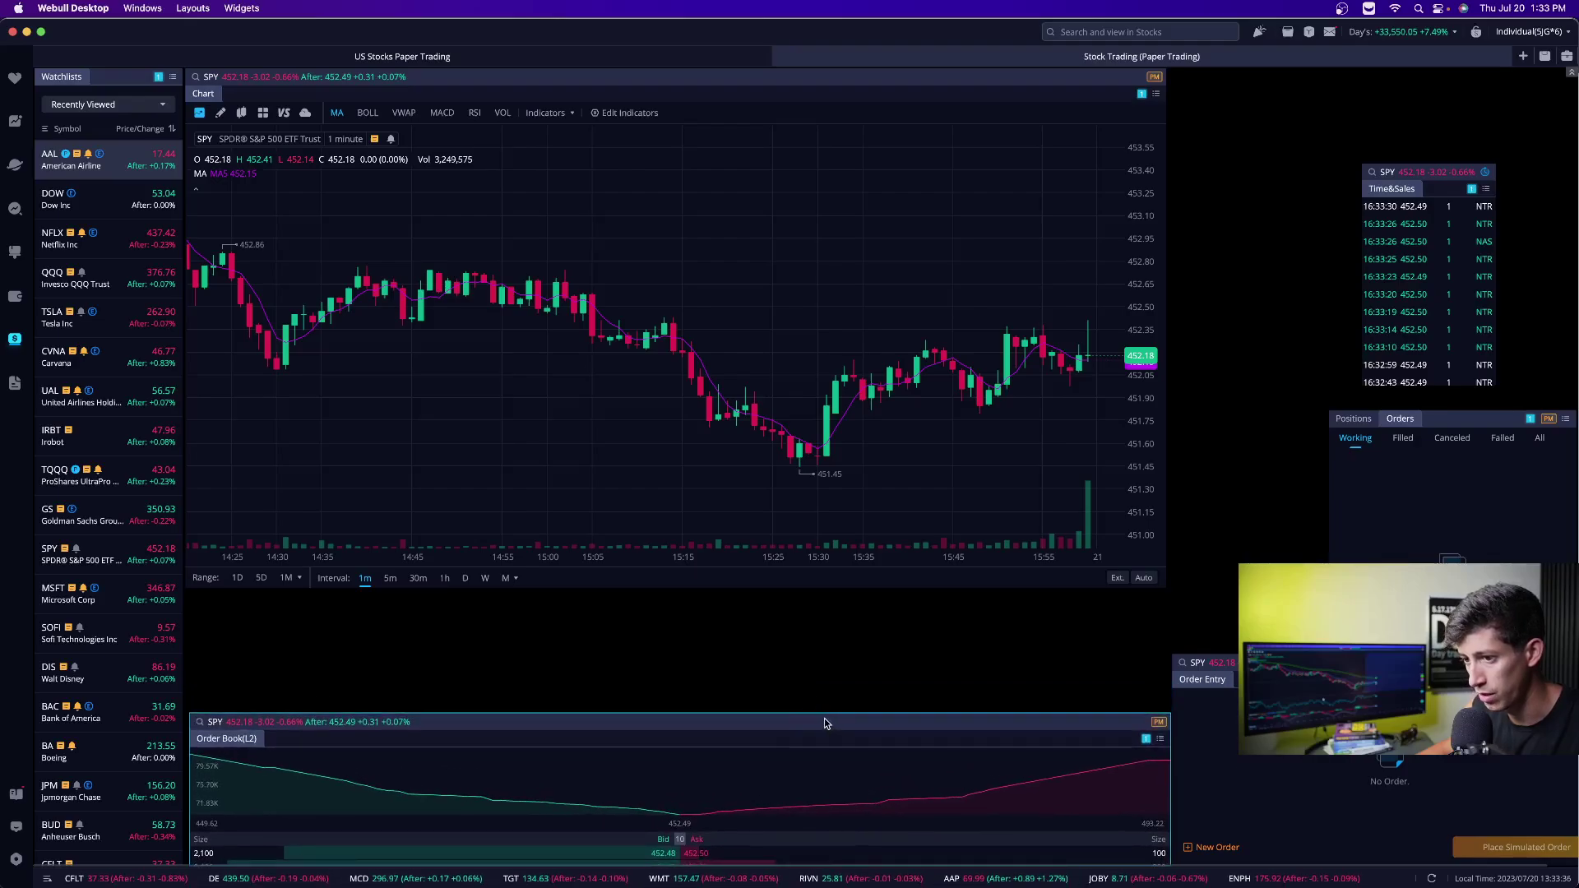
drag(779, 722, 760, 714)
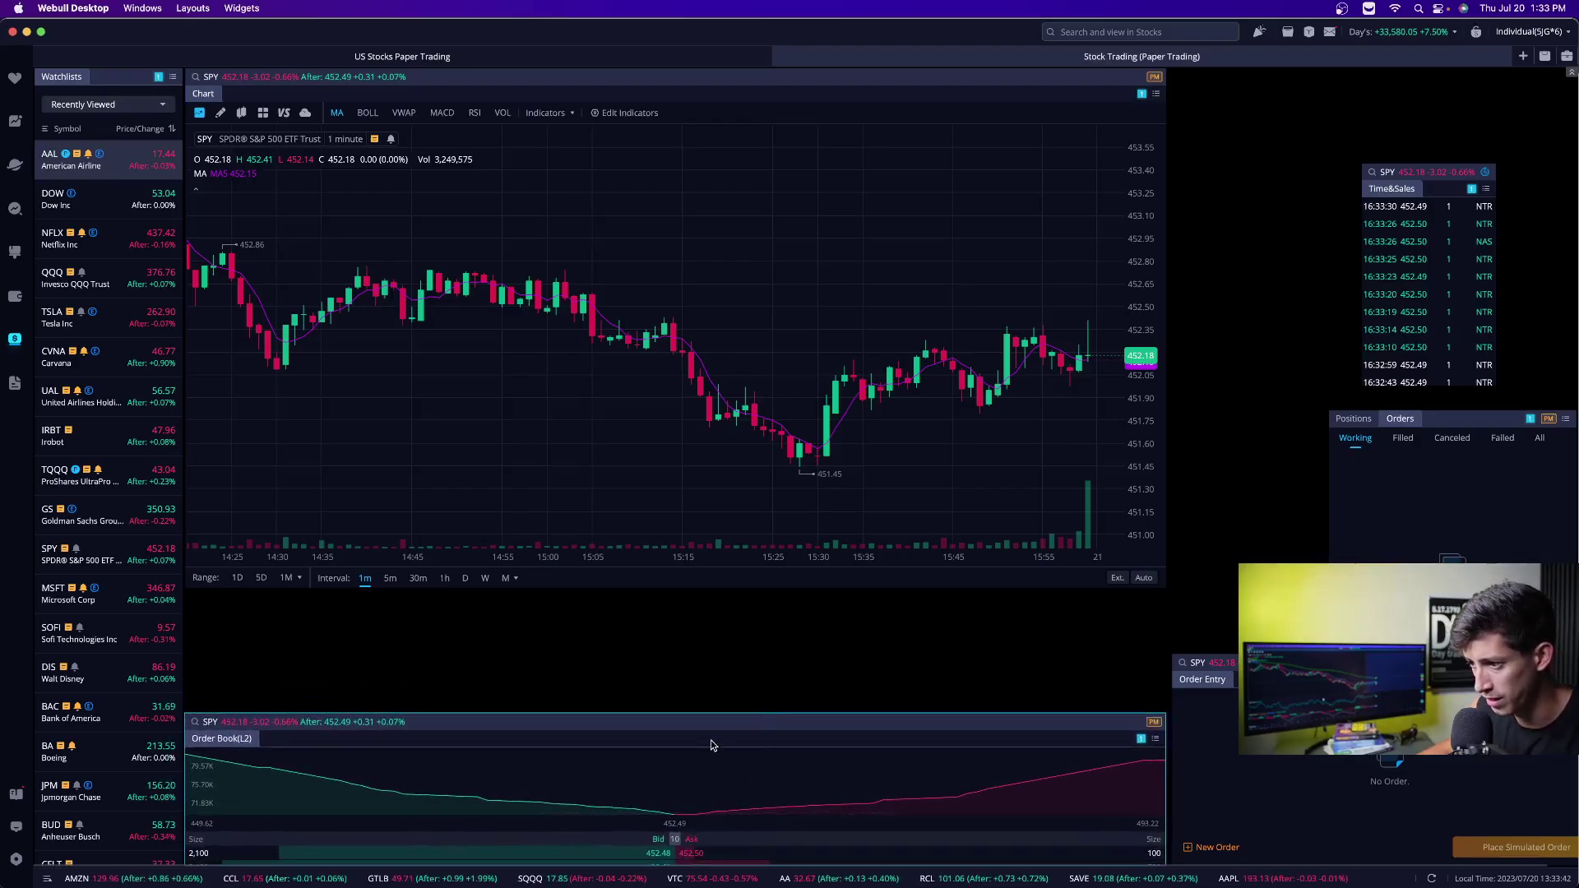
drag(709, 714, 708, 707)
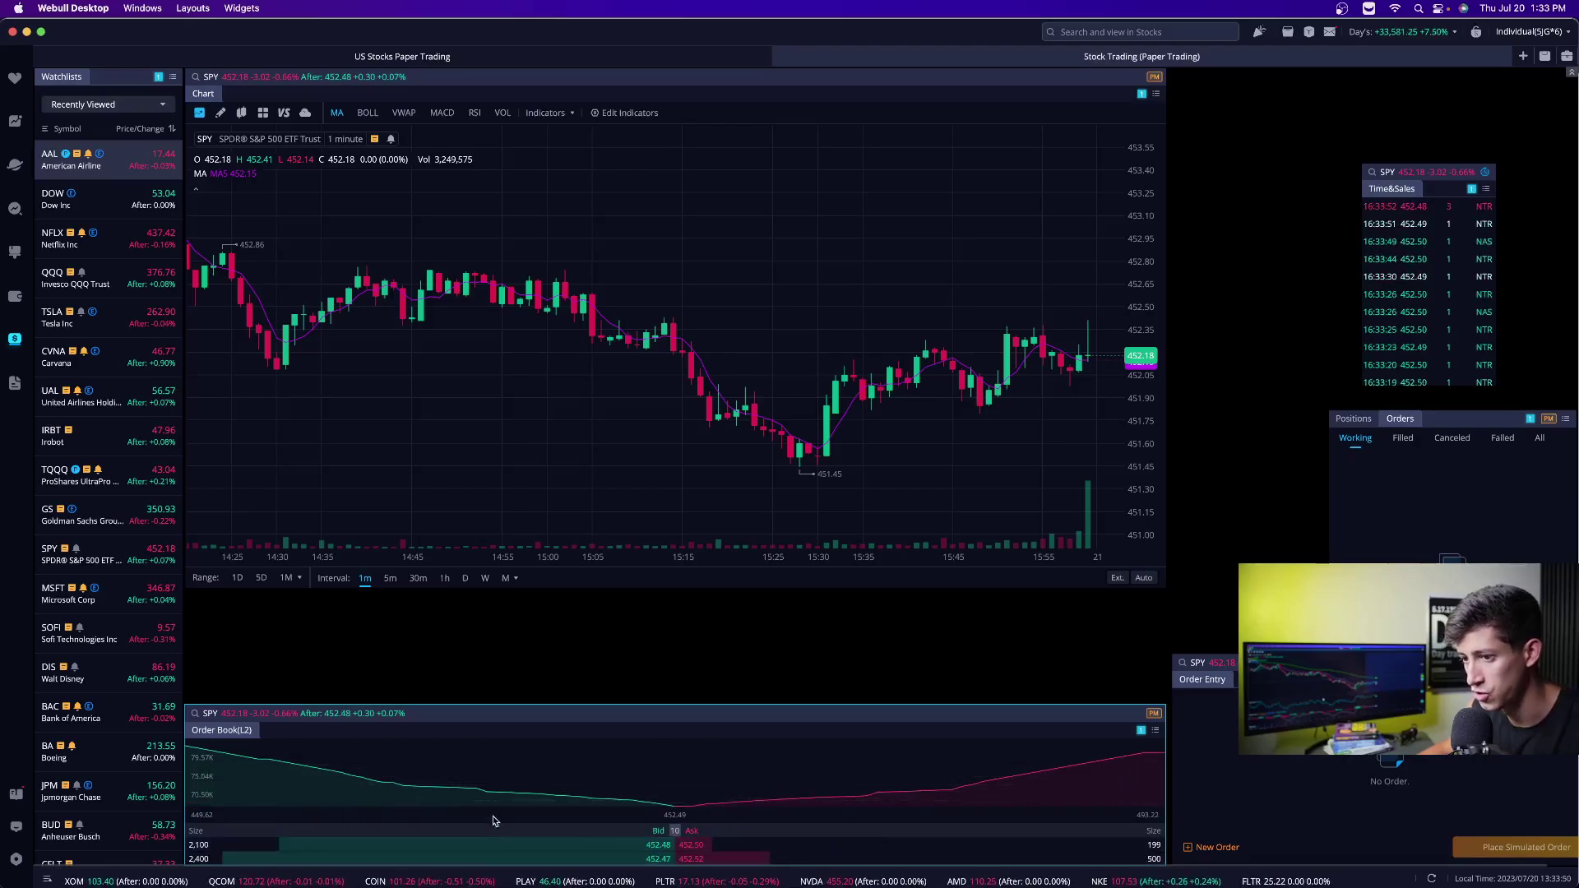
Turn the Order Book's Level 2 chart back on and stretch the SPY chart down to meet it
click(1157, 728)
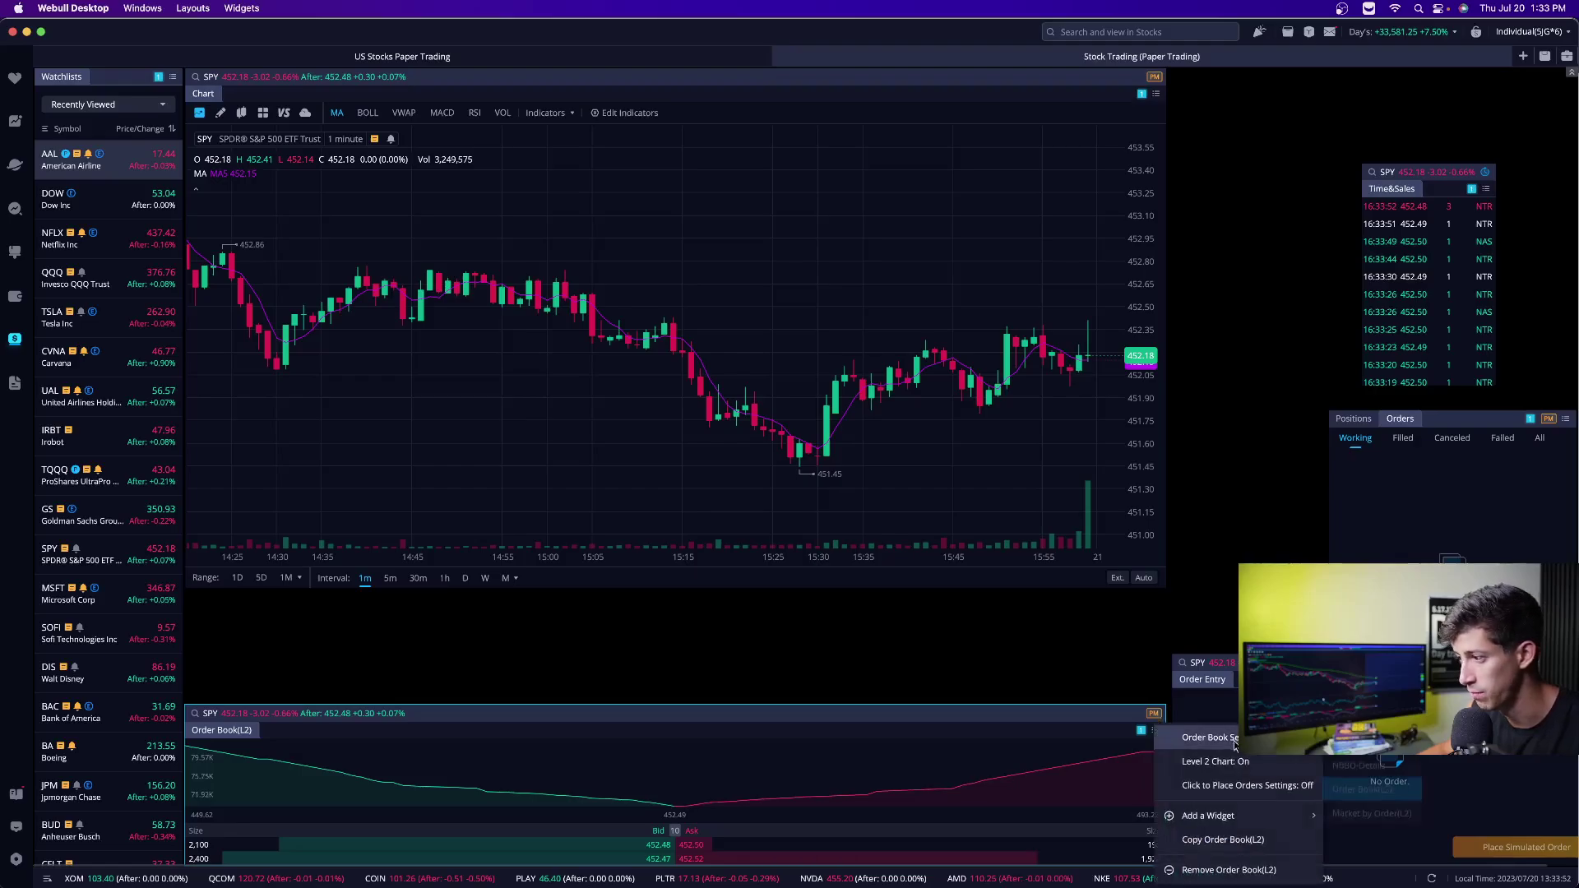
click(1235, 767)
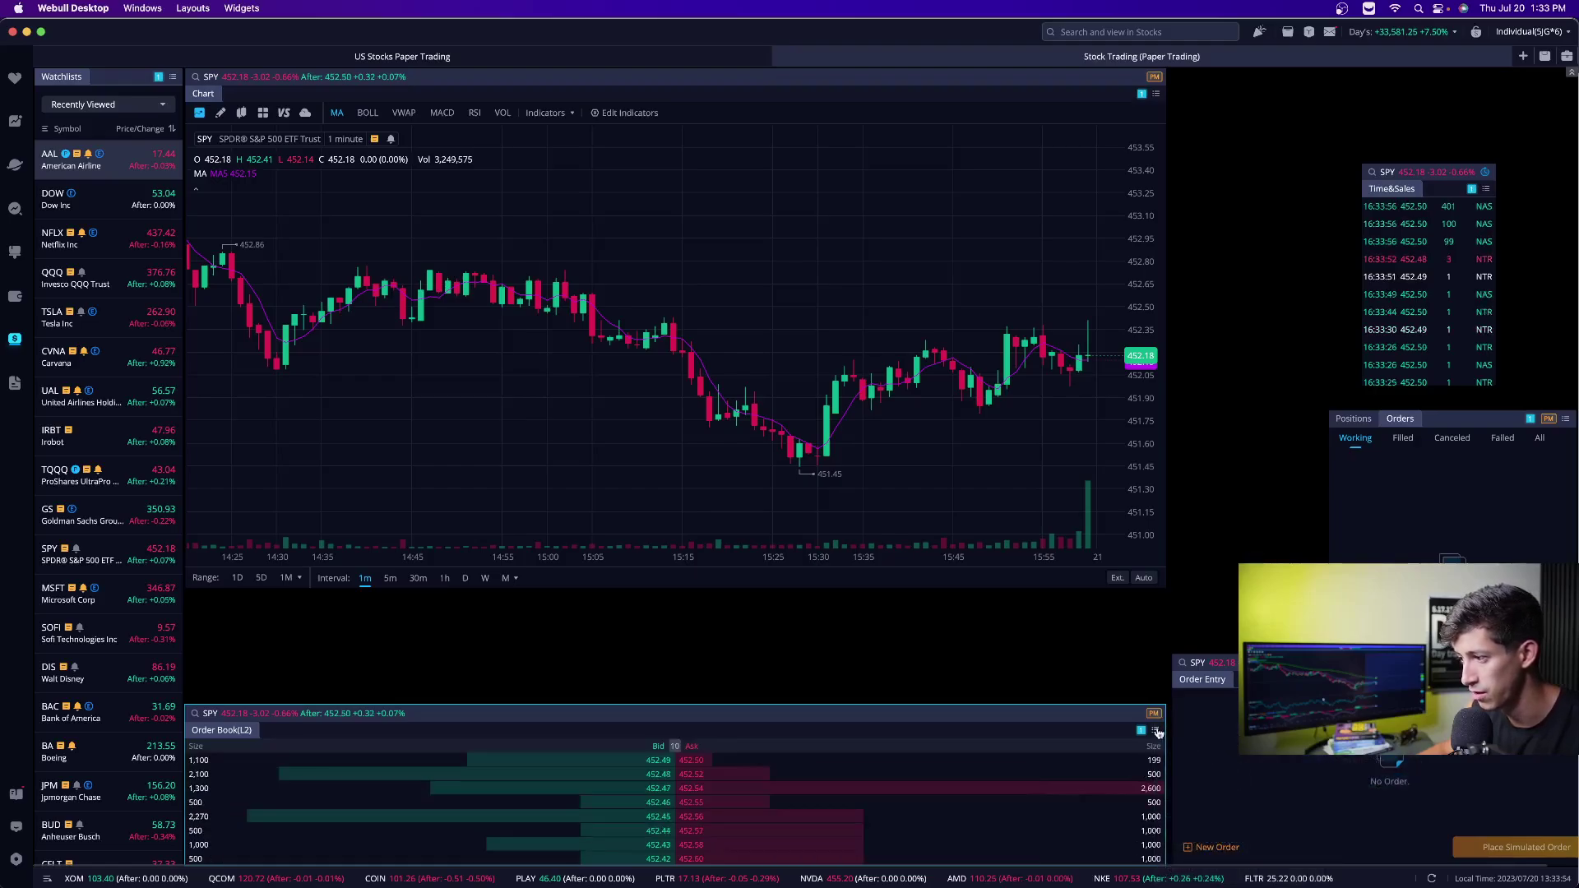
click(1156, 730)
click(1244, 767)
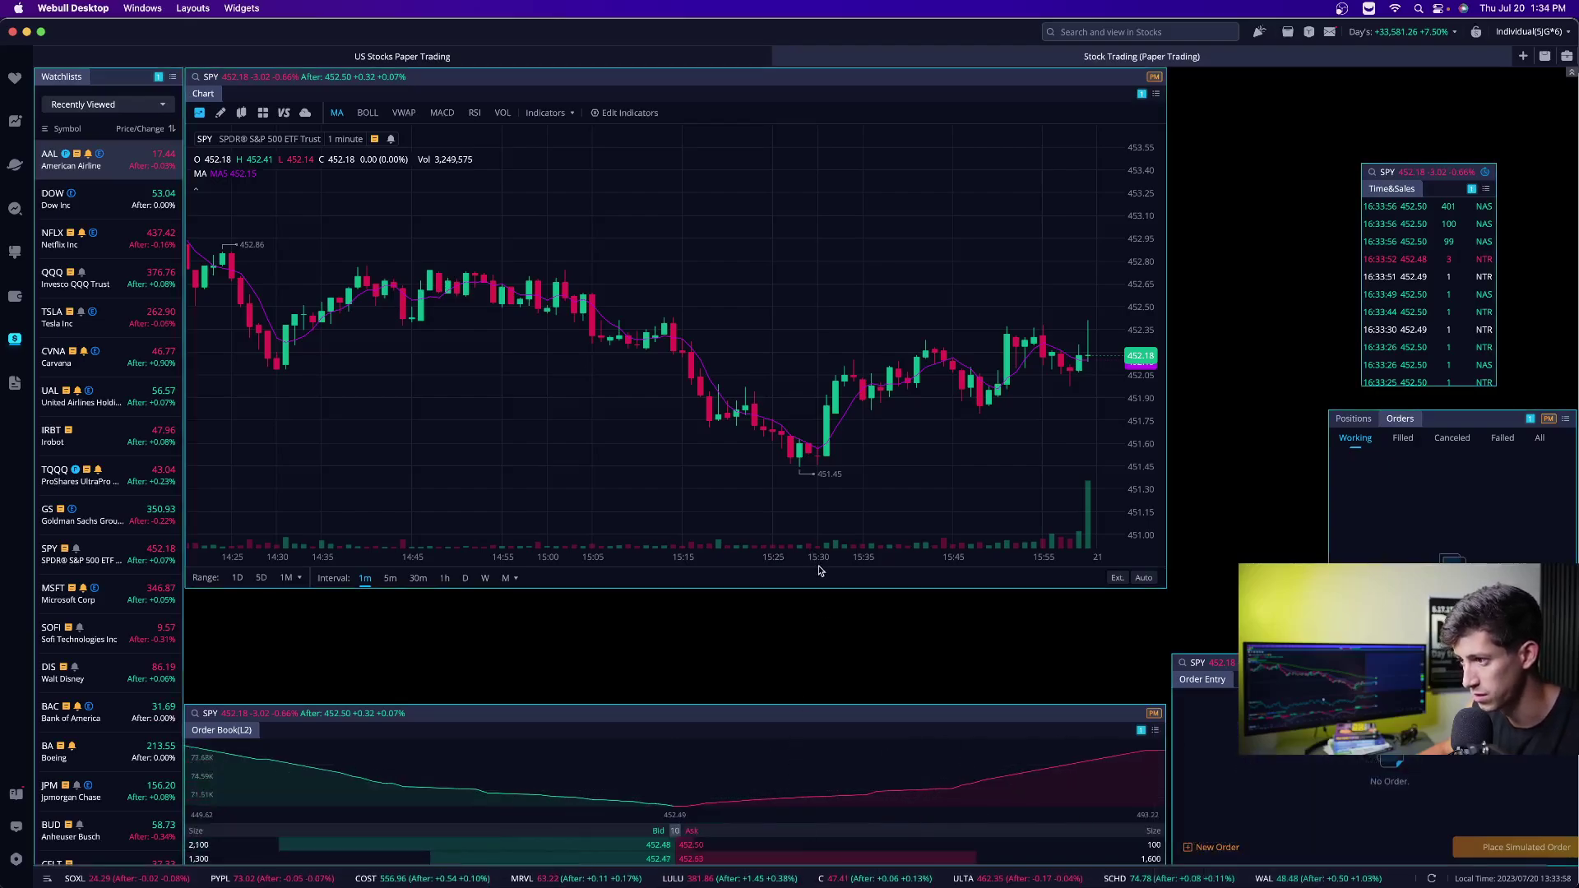
drag(809, 588, 805, 703)
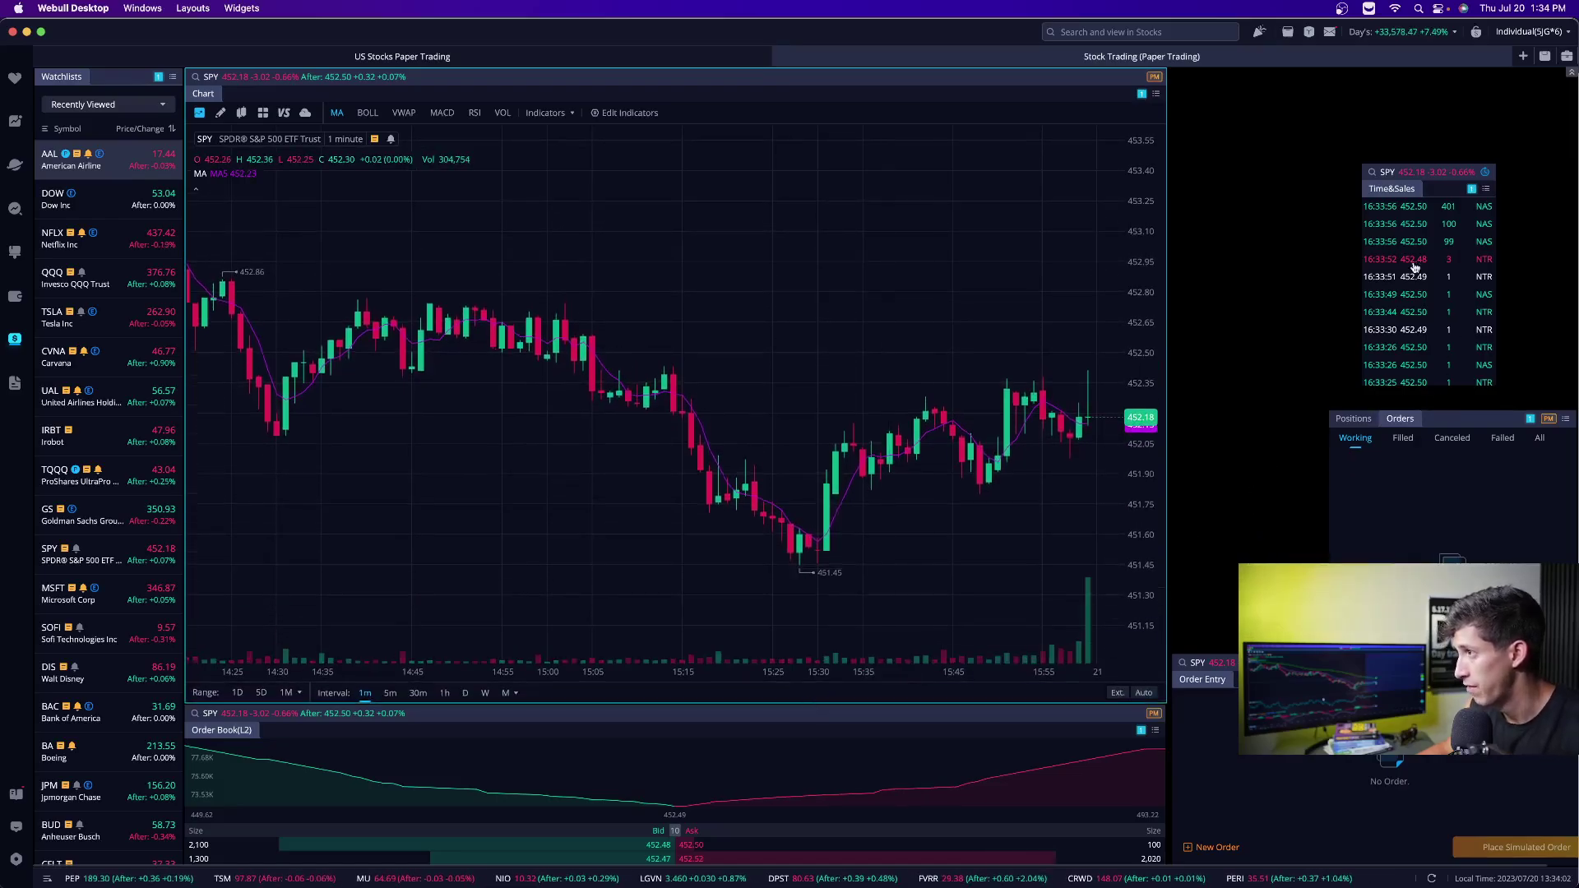
Add an SPY Quotes widget, placed at the top right and enlarged
right_click(1289, 119)
mouse_move(1406, 129)
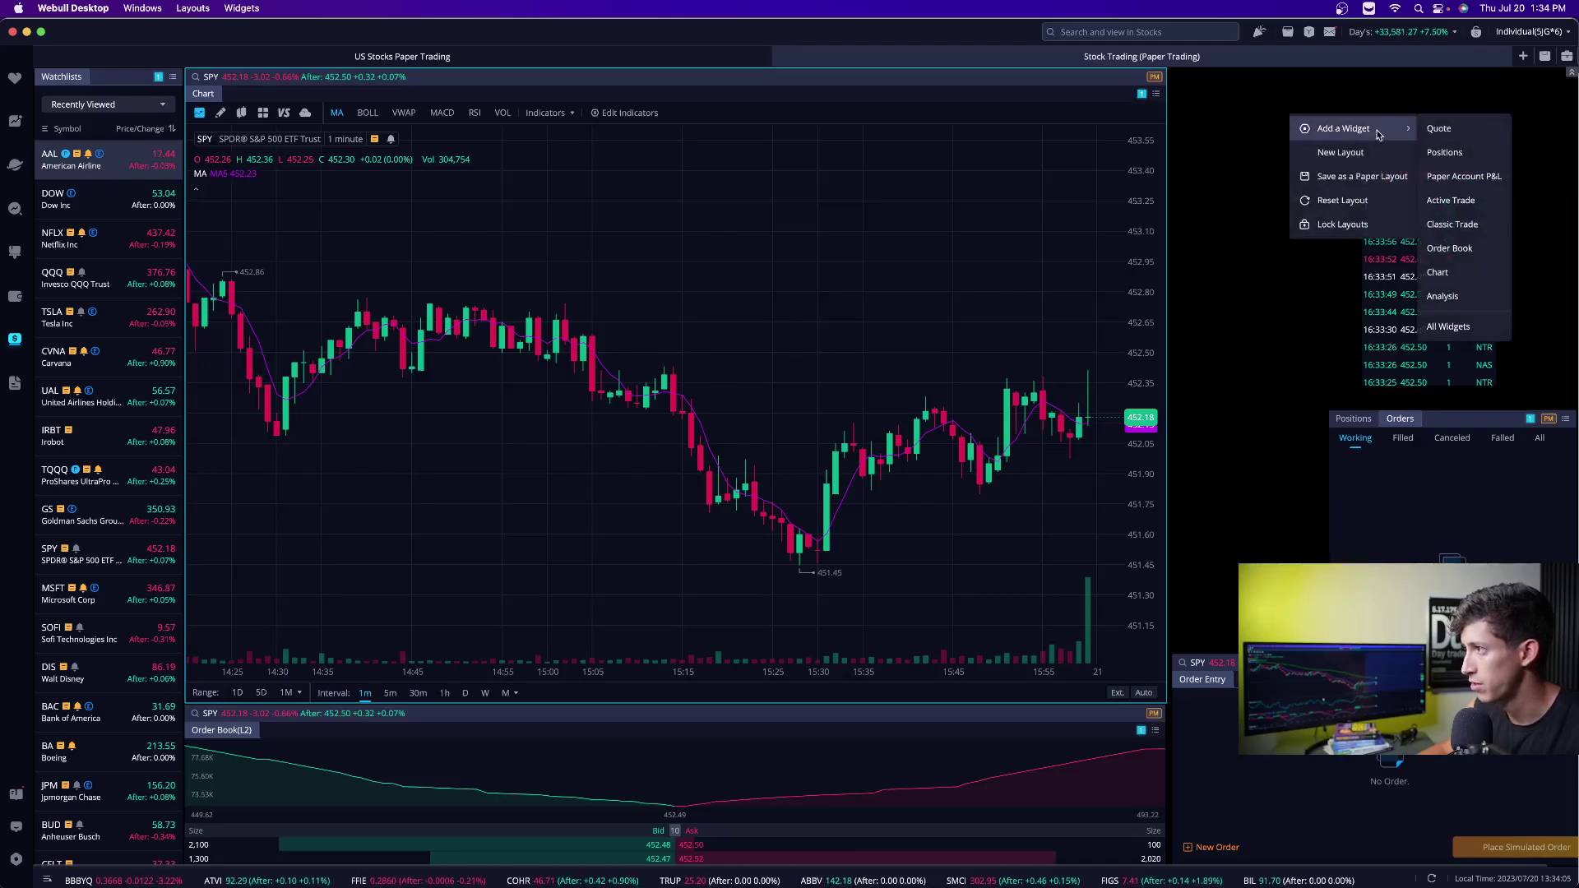
click(1460, 131)
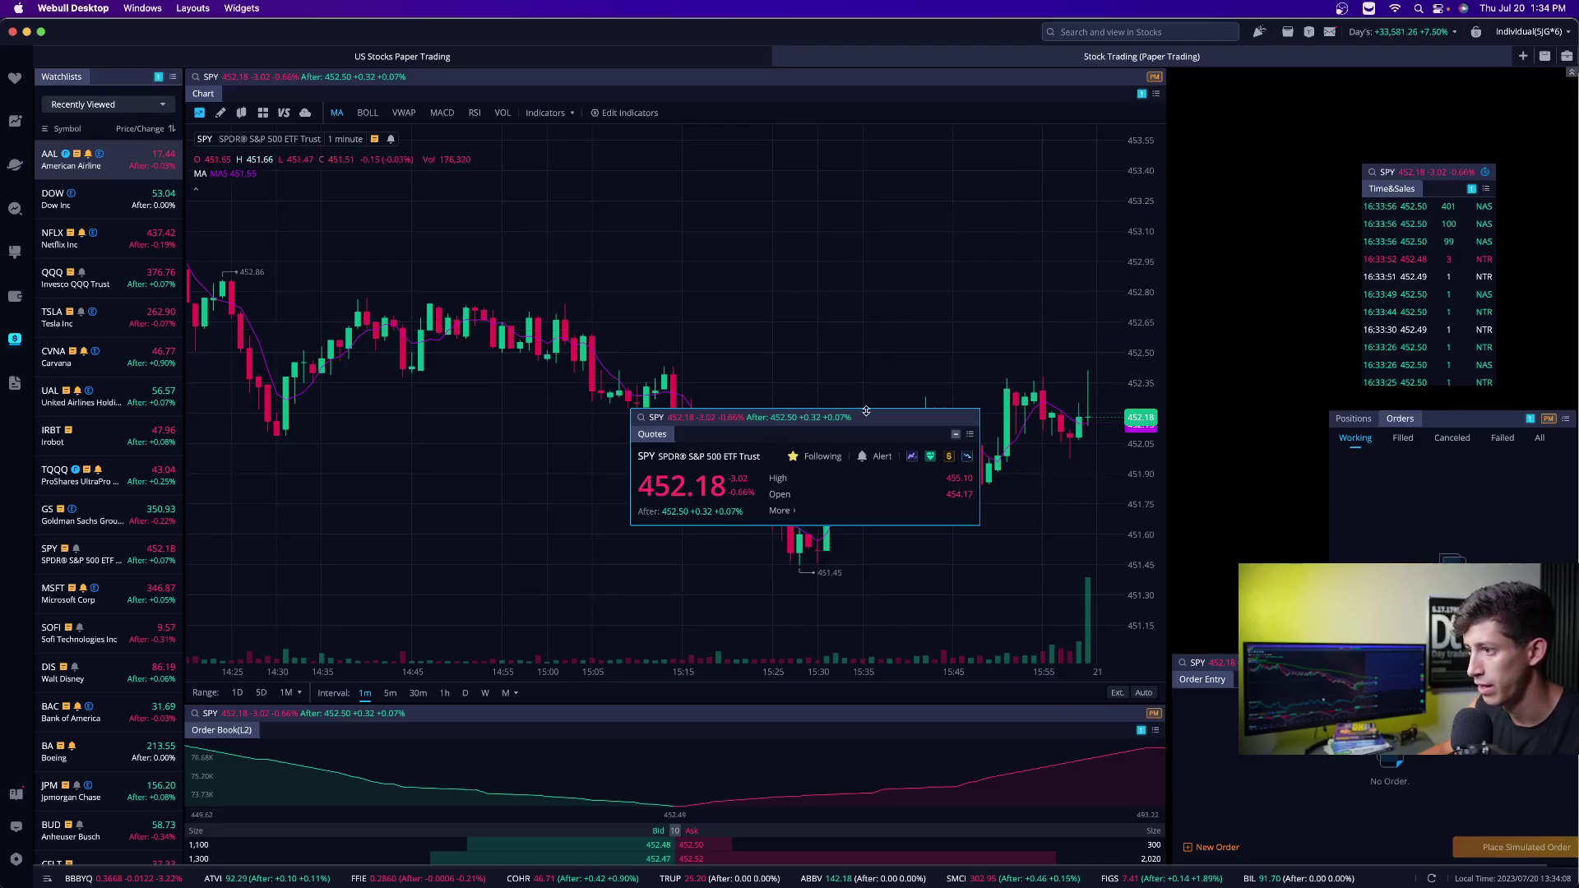
drag(878, 421, 1416, 87)
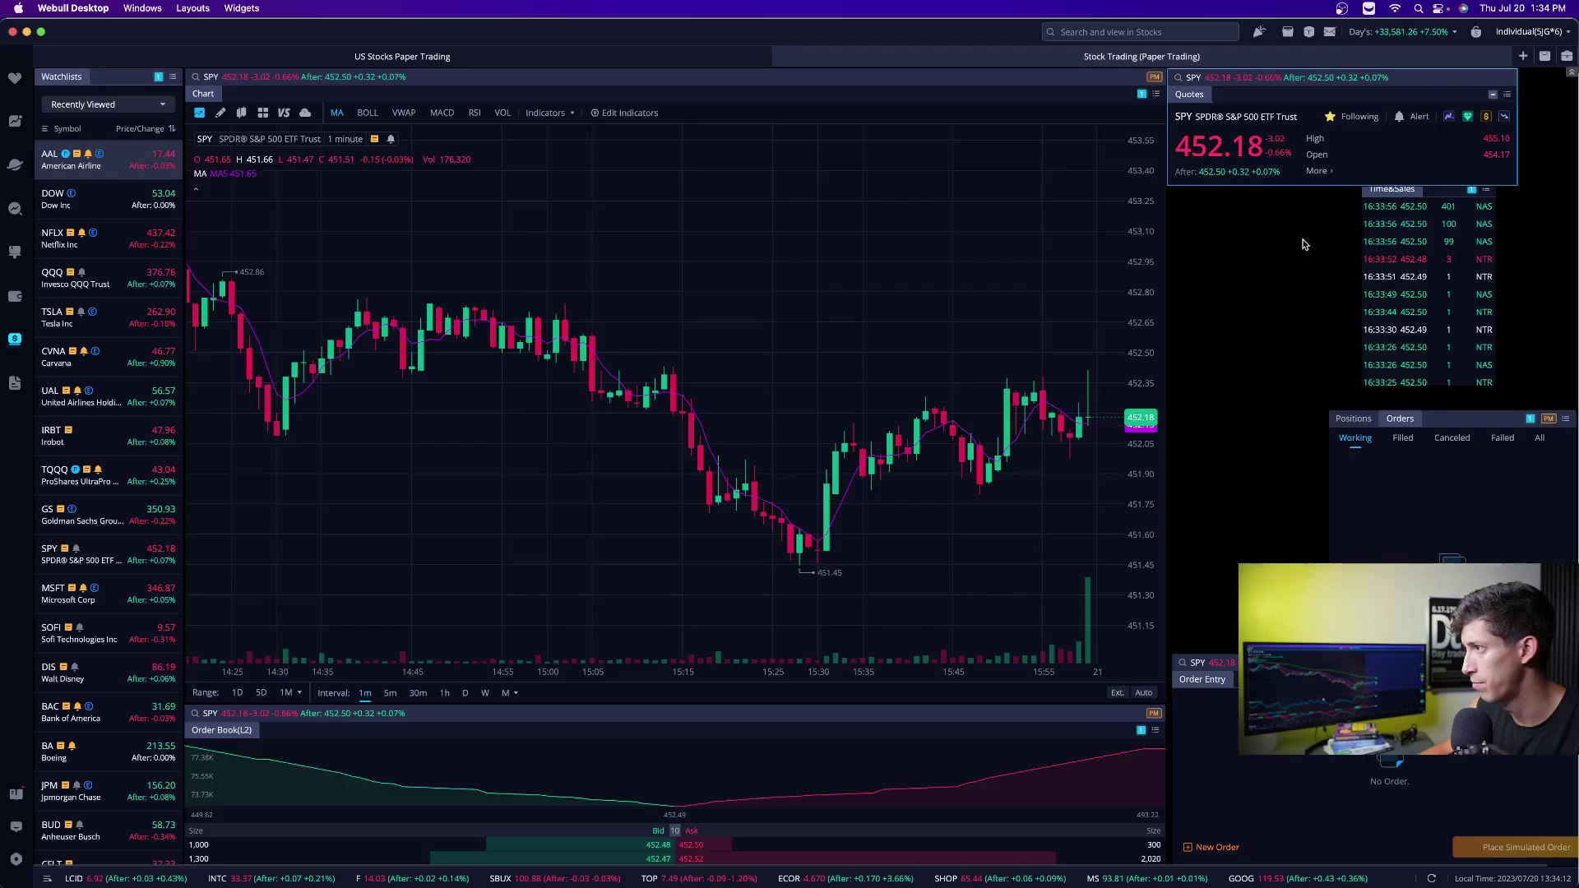
drag(1519, 186, 1575, 209)
Dock Positions/Orders under Quotes with Time&Sales below it, and tab Order Entry in
click(1431, 215)
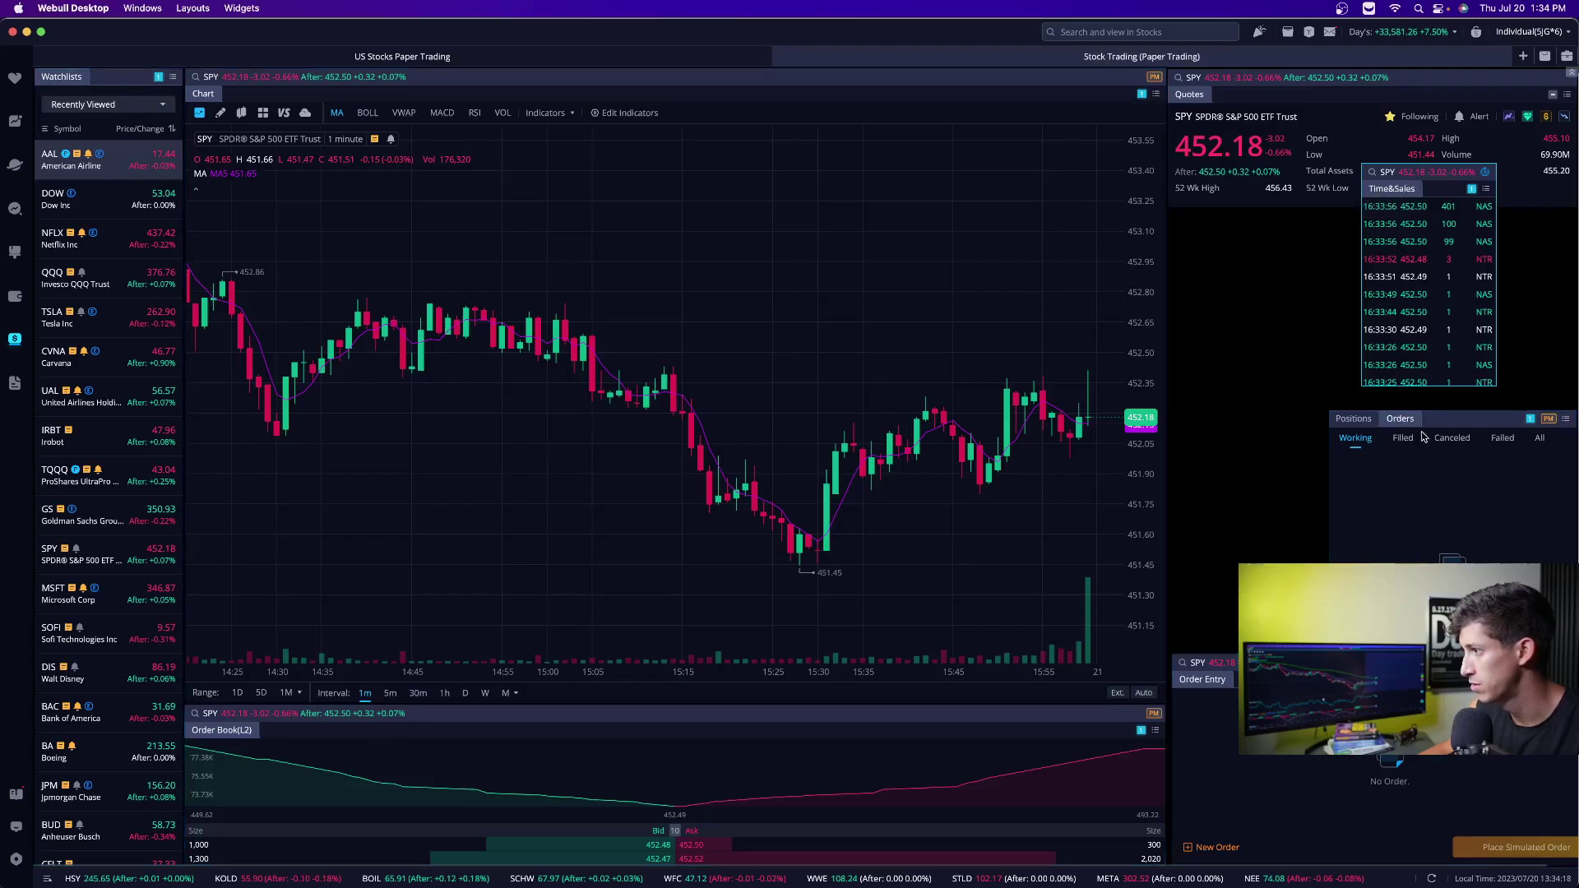
drag(1451, 421, 1288, 223)
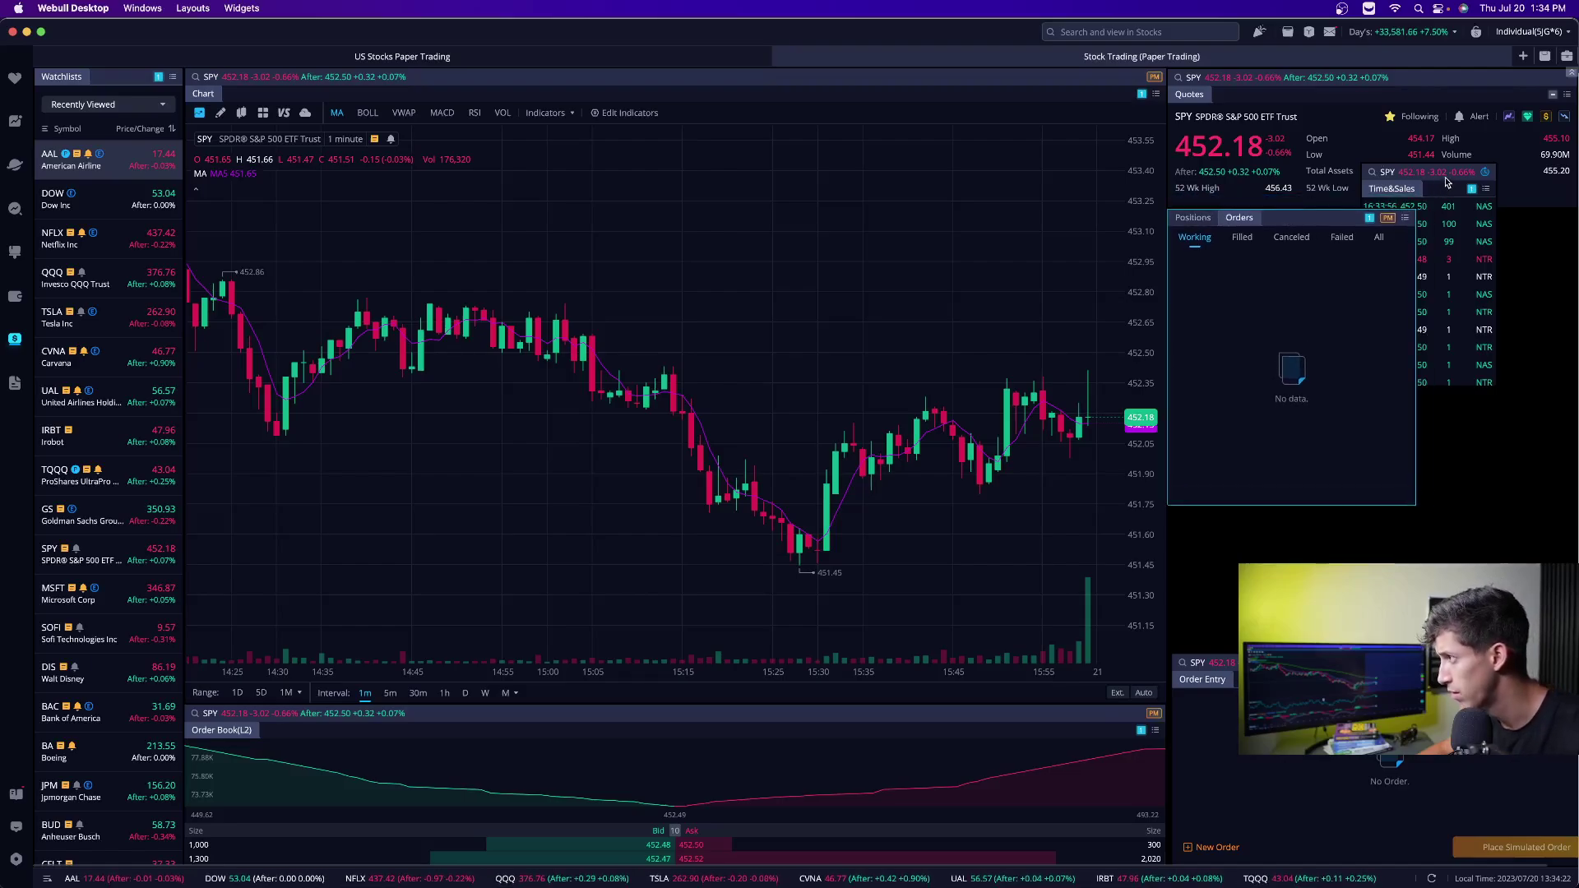
drag(1480, 175, 1523, 468)
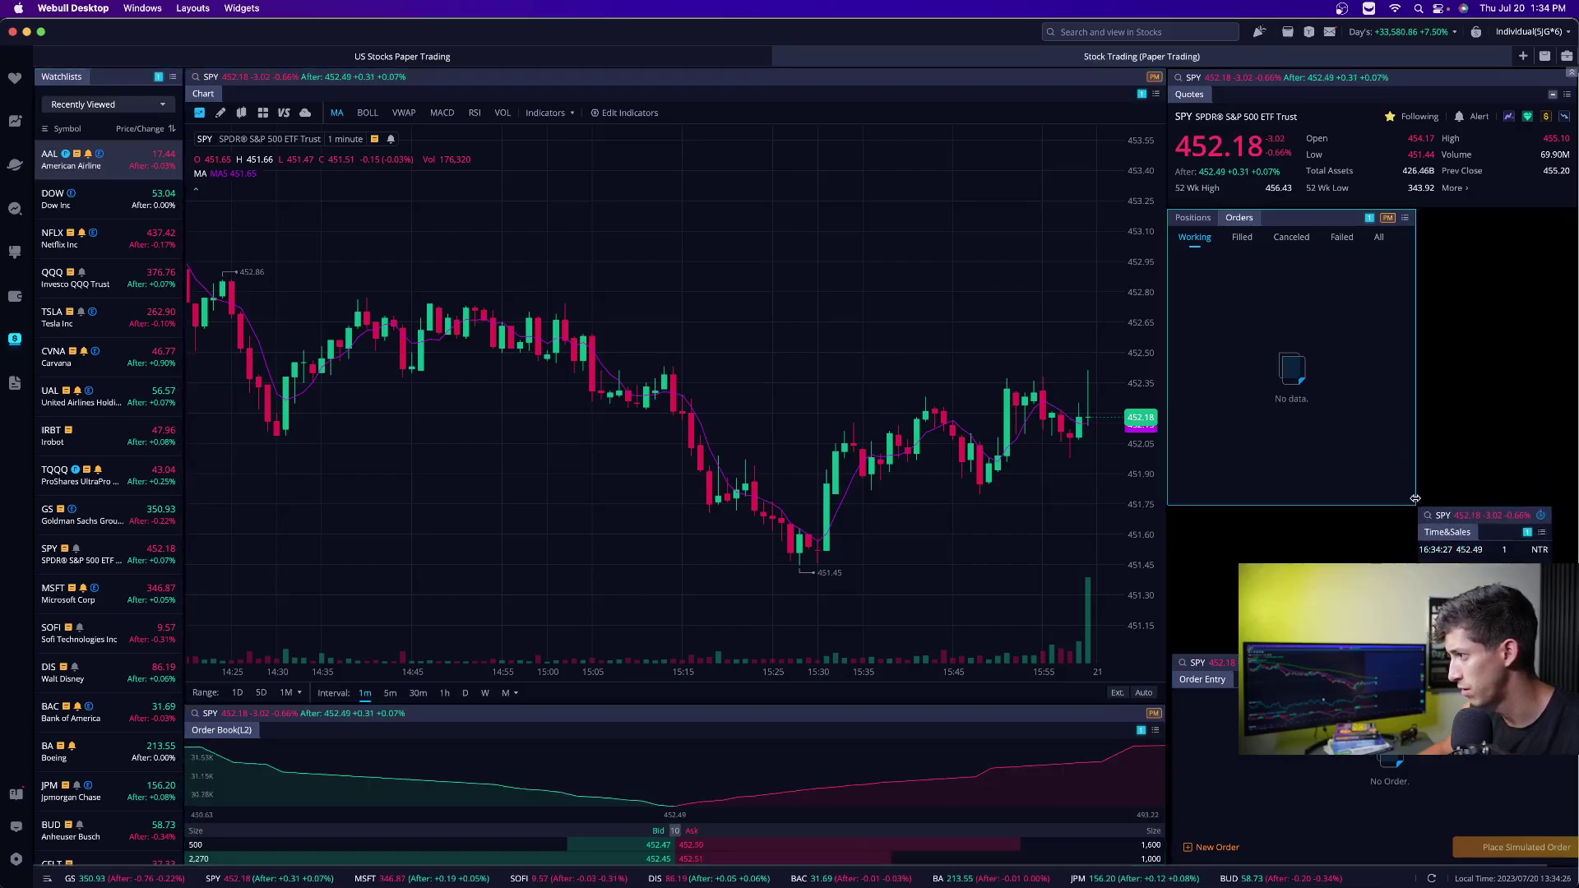
drag(1416, 495, 1576, 495)
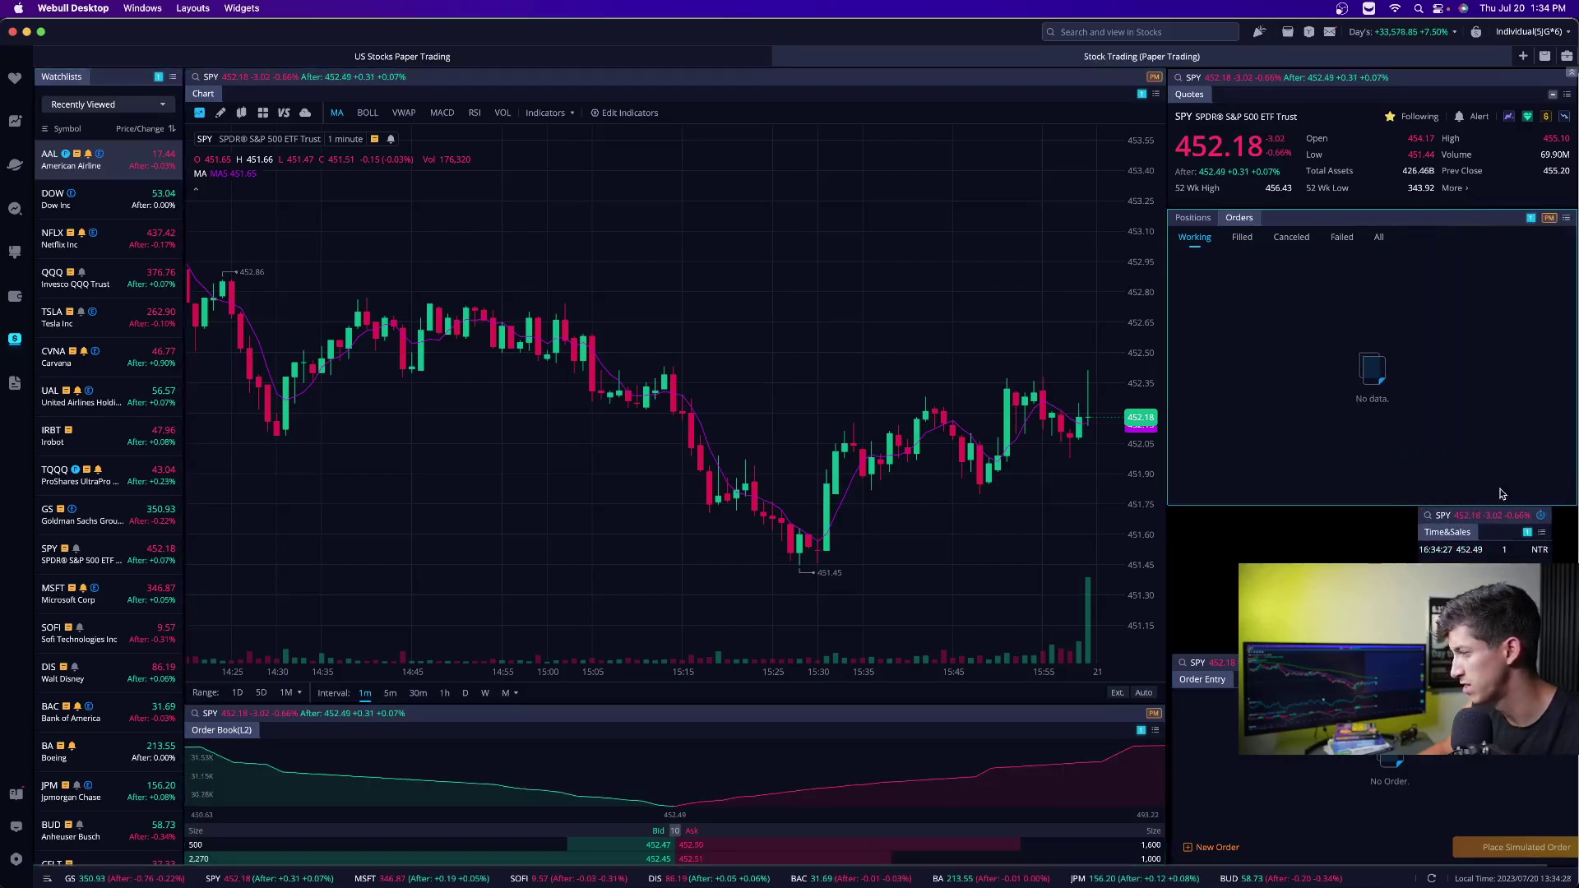
drag(1422, 503, 1422, 344)
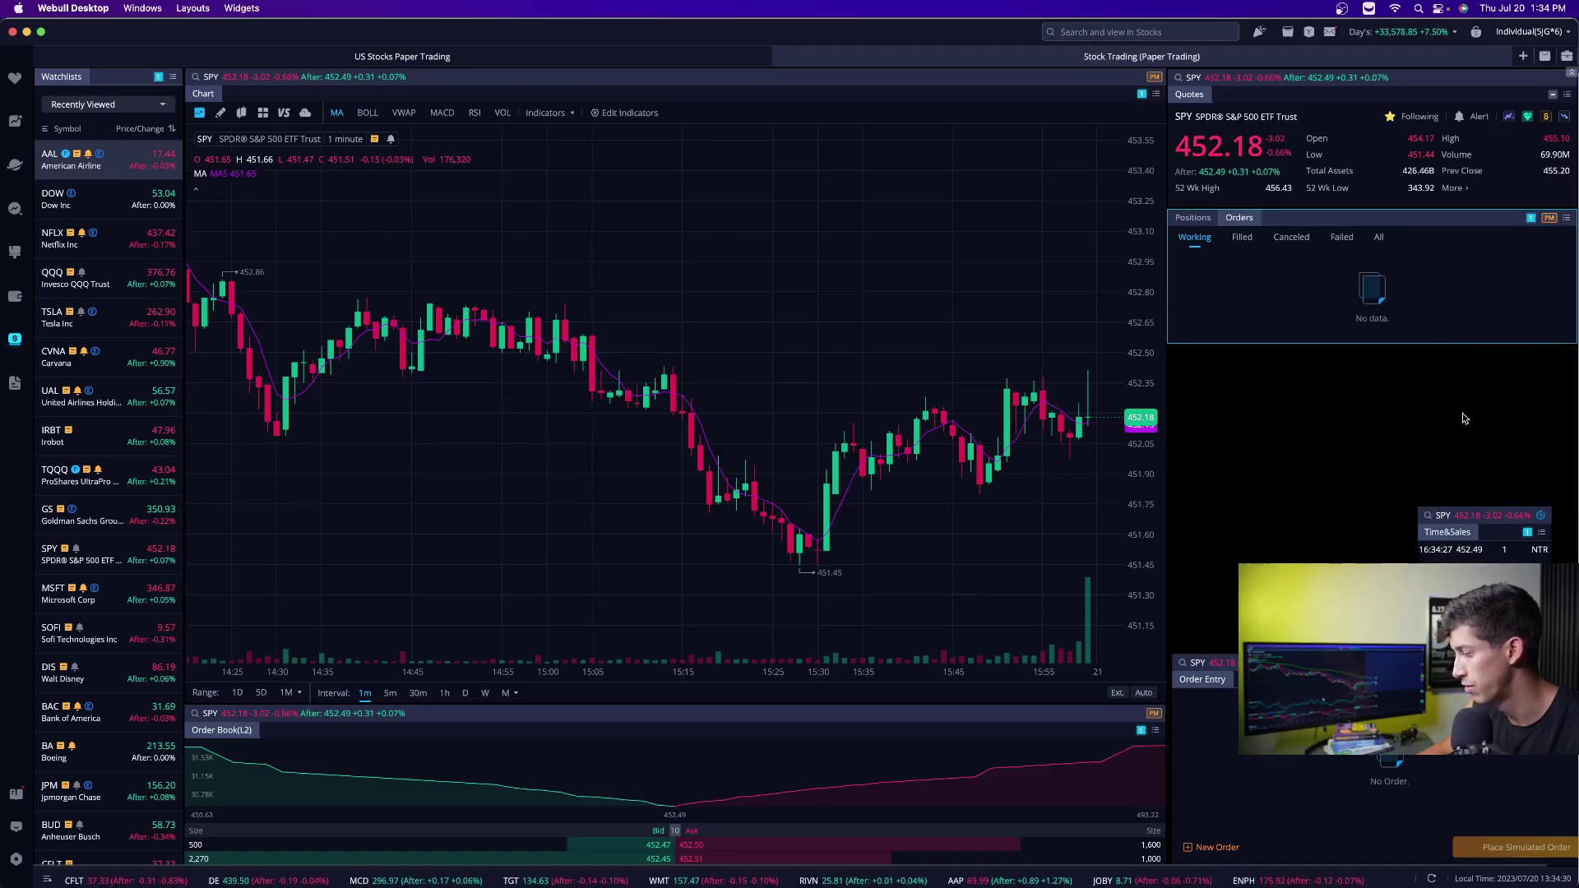
drag(1500, 511, 1529, 362)
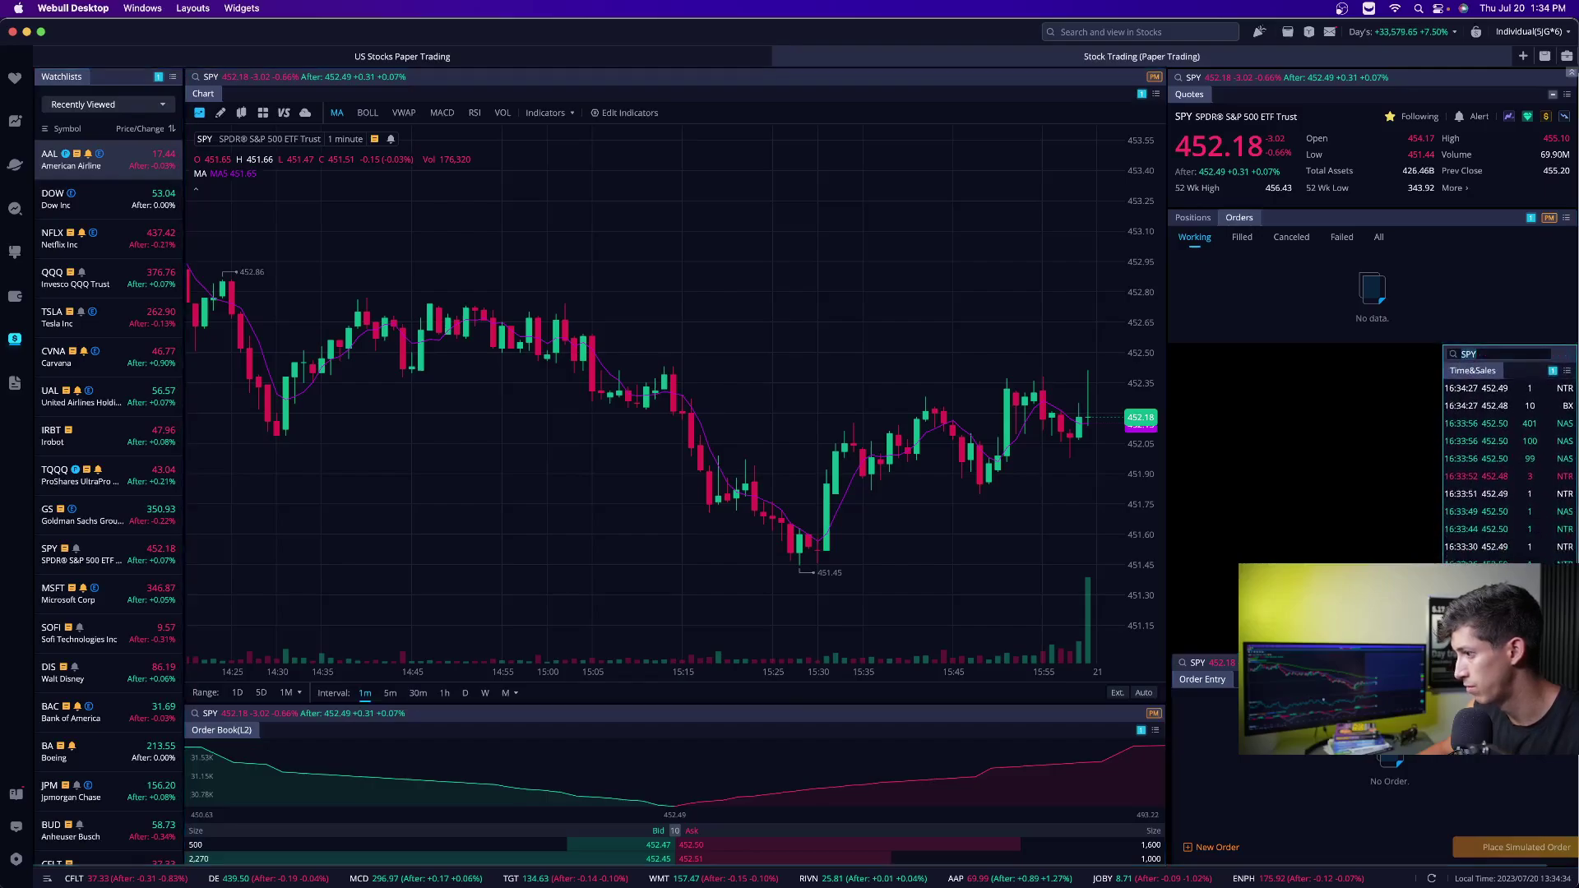
drag(1208, 682, 1360, 227)
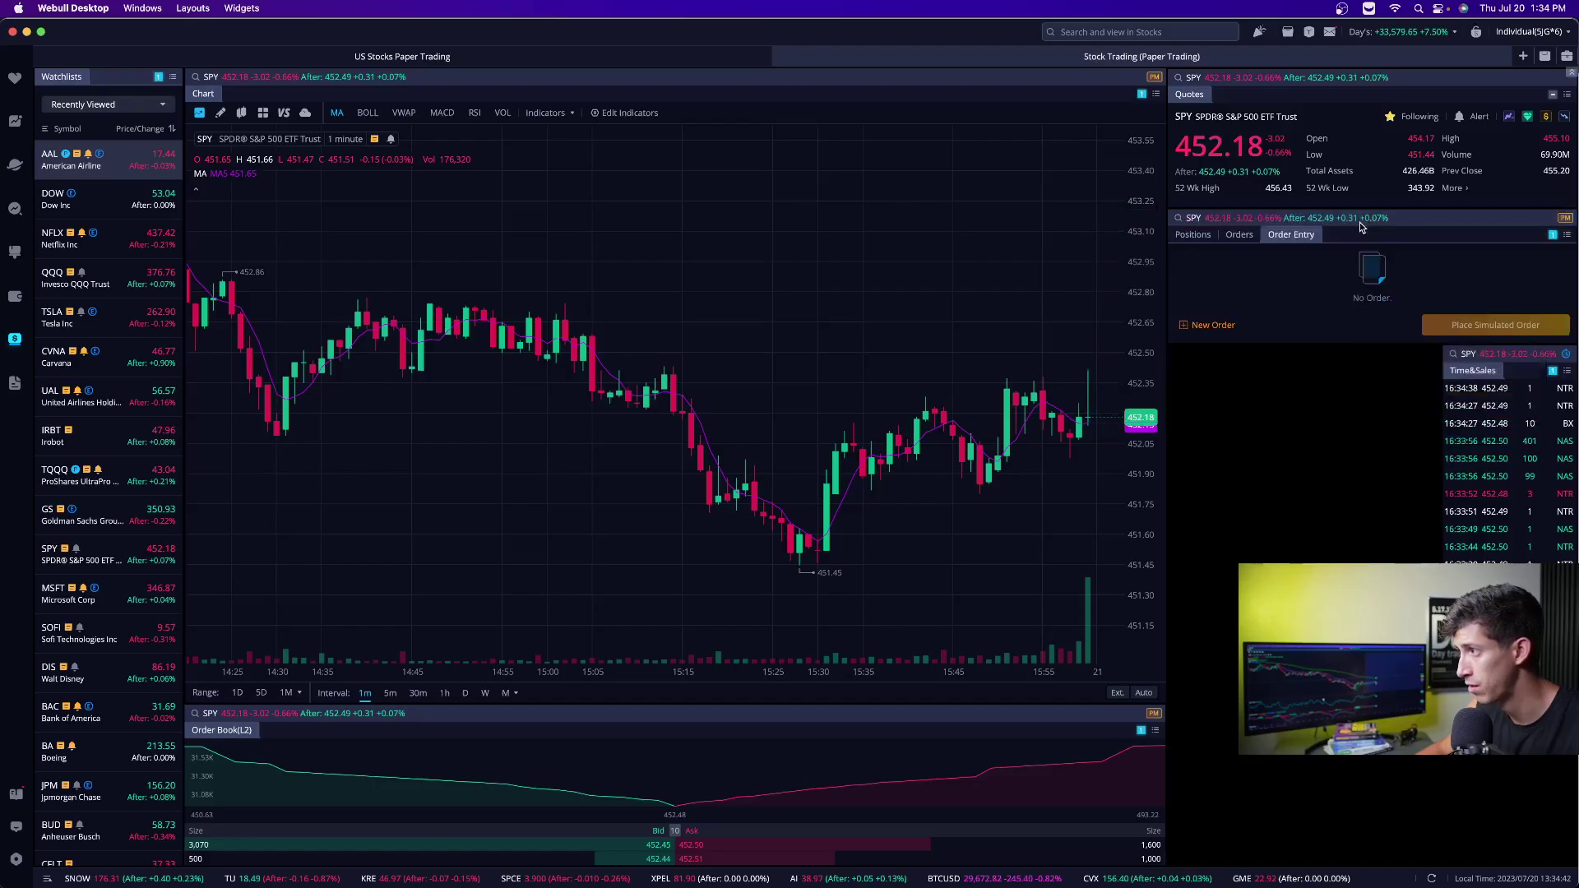
Order the tabs Positions, Order Entry, Orders, select Orders, and extend Time&Sales to the bottom
drag(1239, 234, 1301, 238)
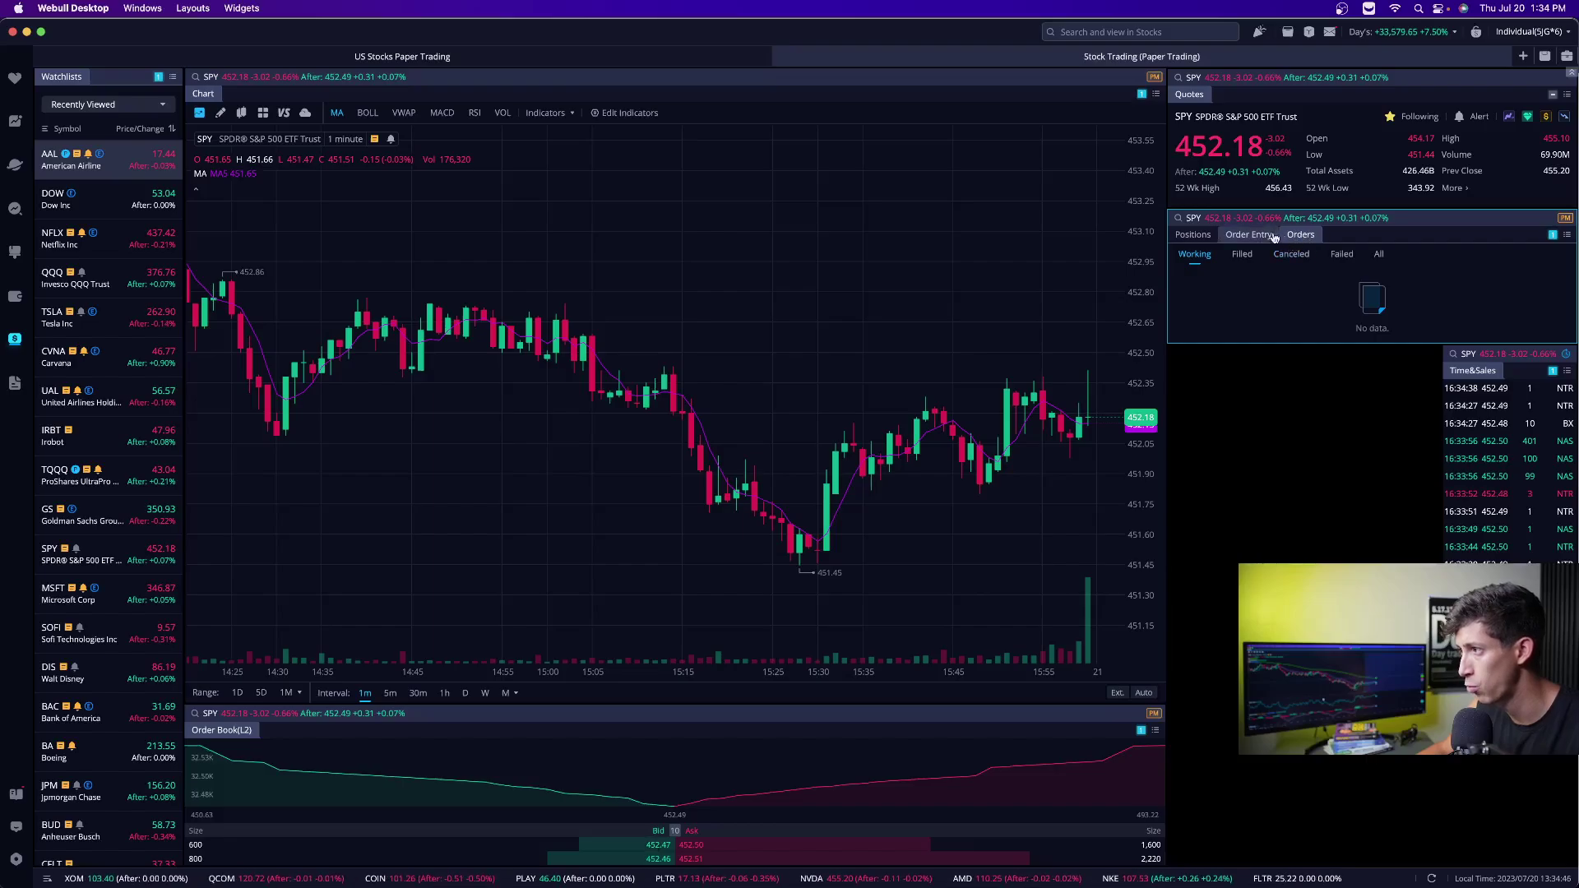
click(1198, 235)
click(1249, 236)
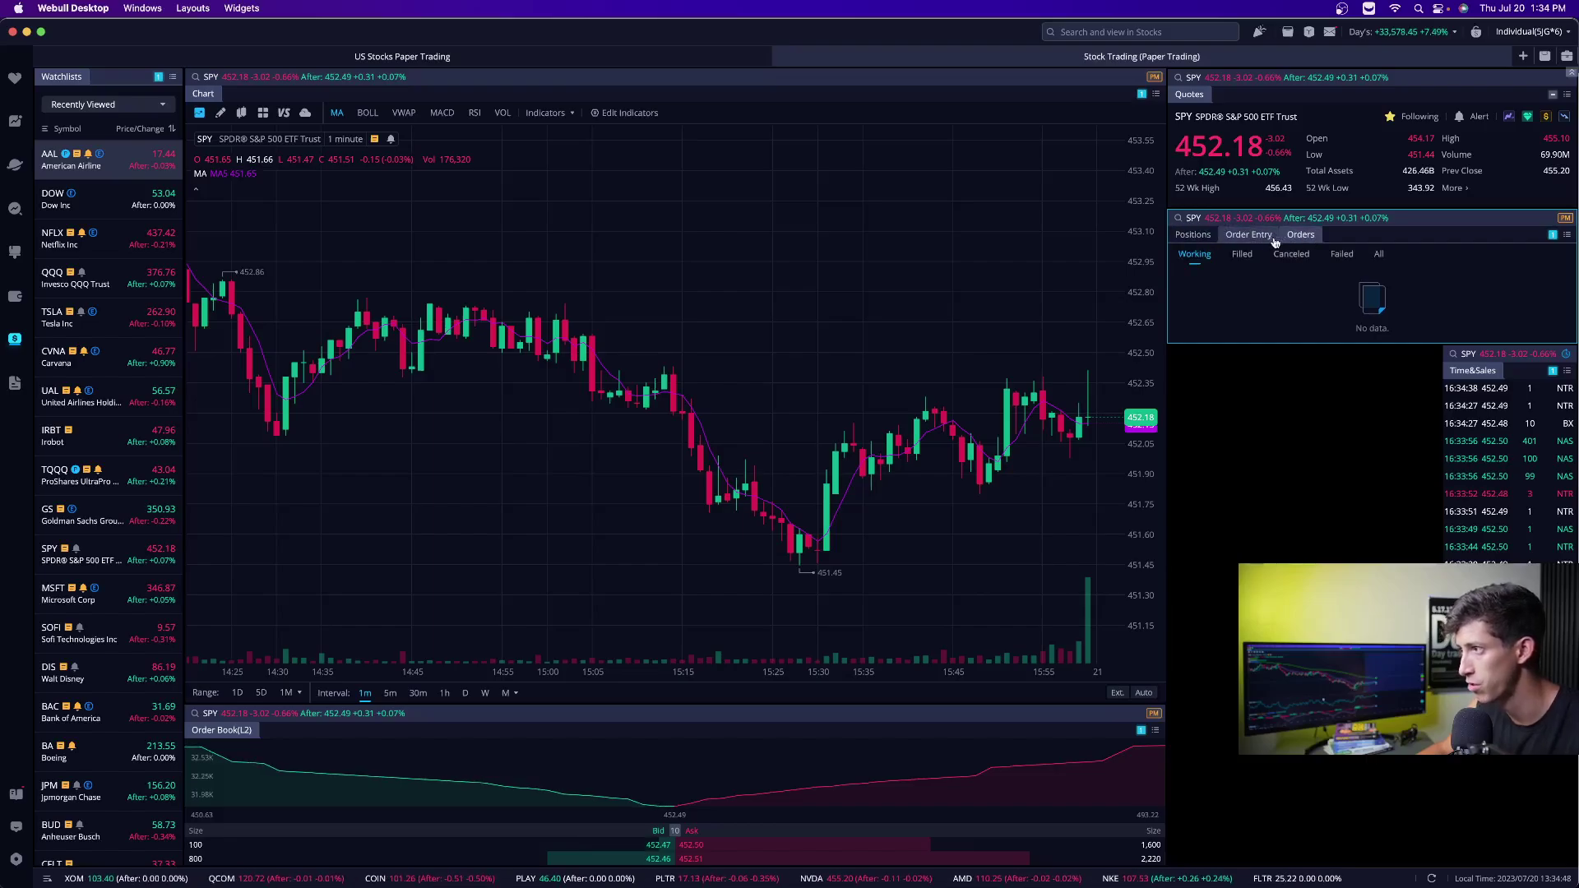
click(1201, 236)
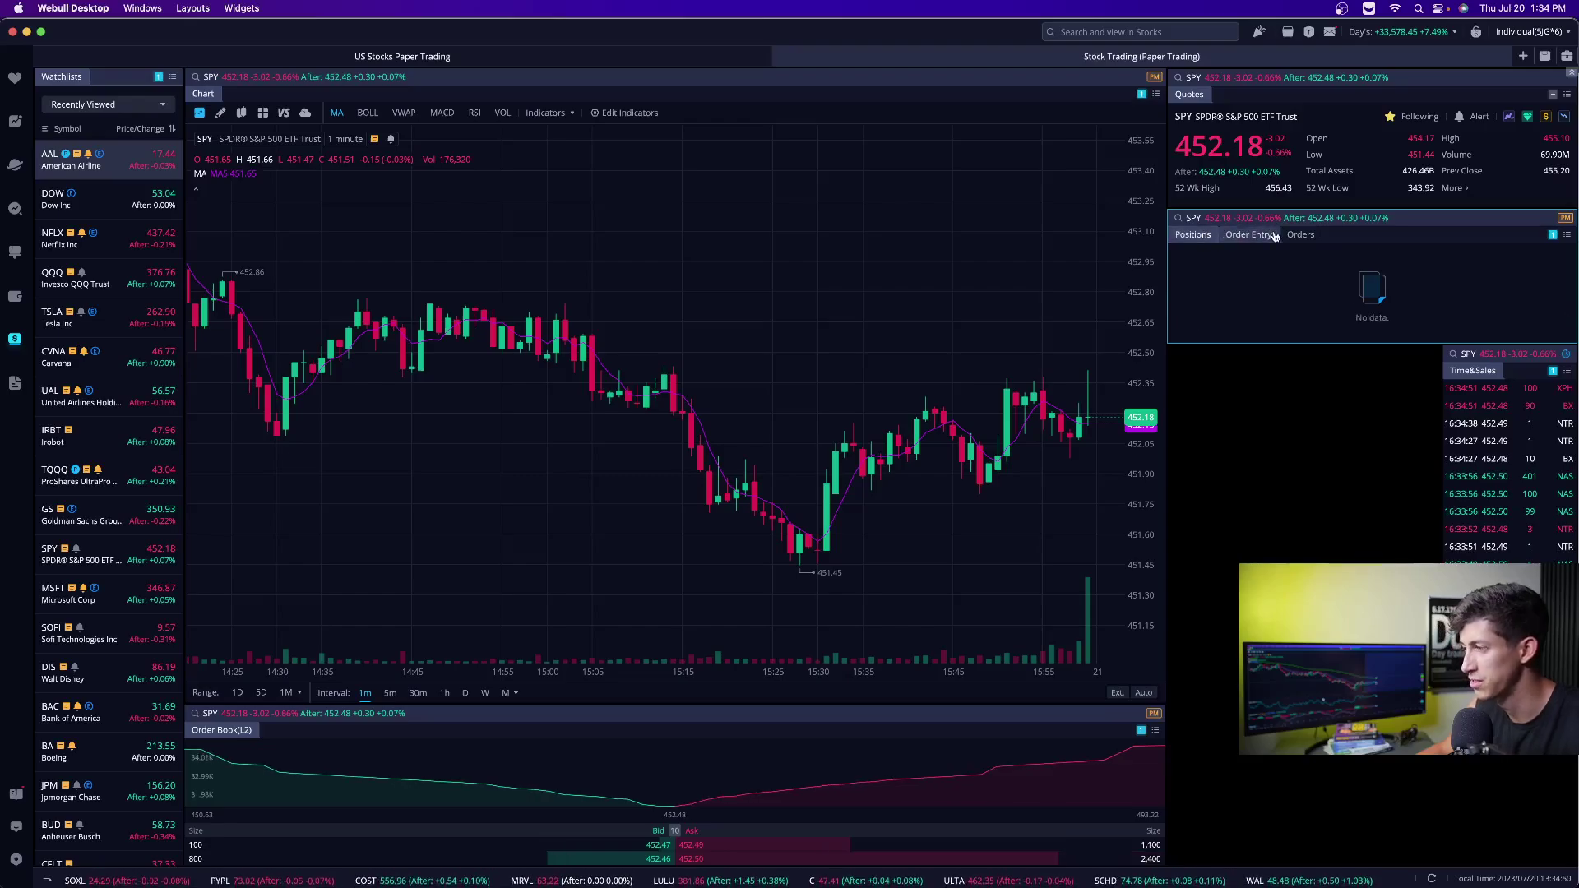
click(1300, 235)
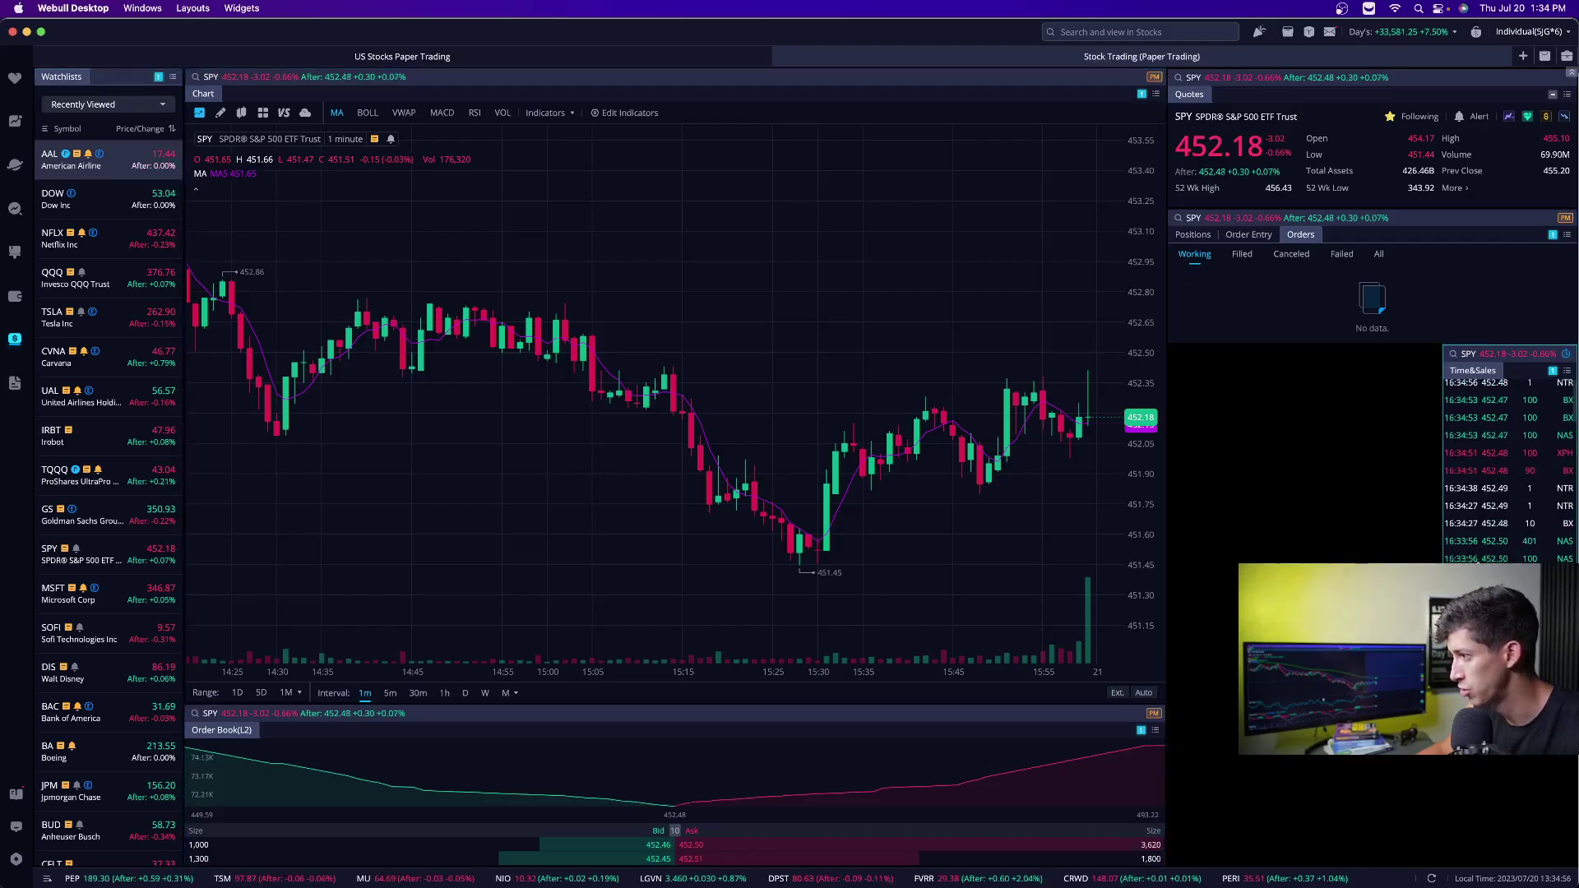
drag(1492, 566, 1503, 870)
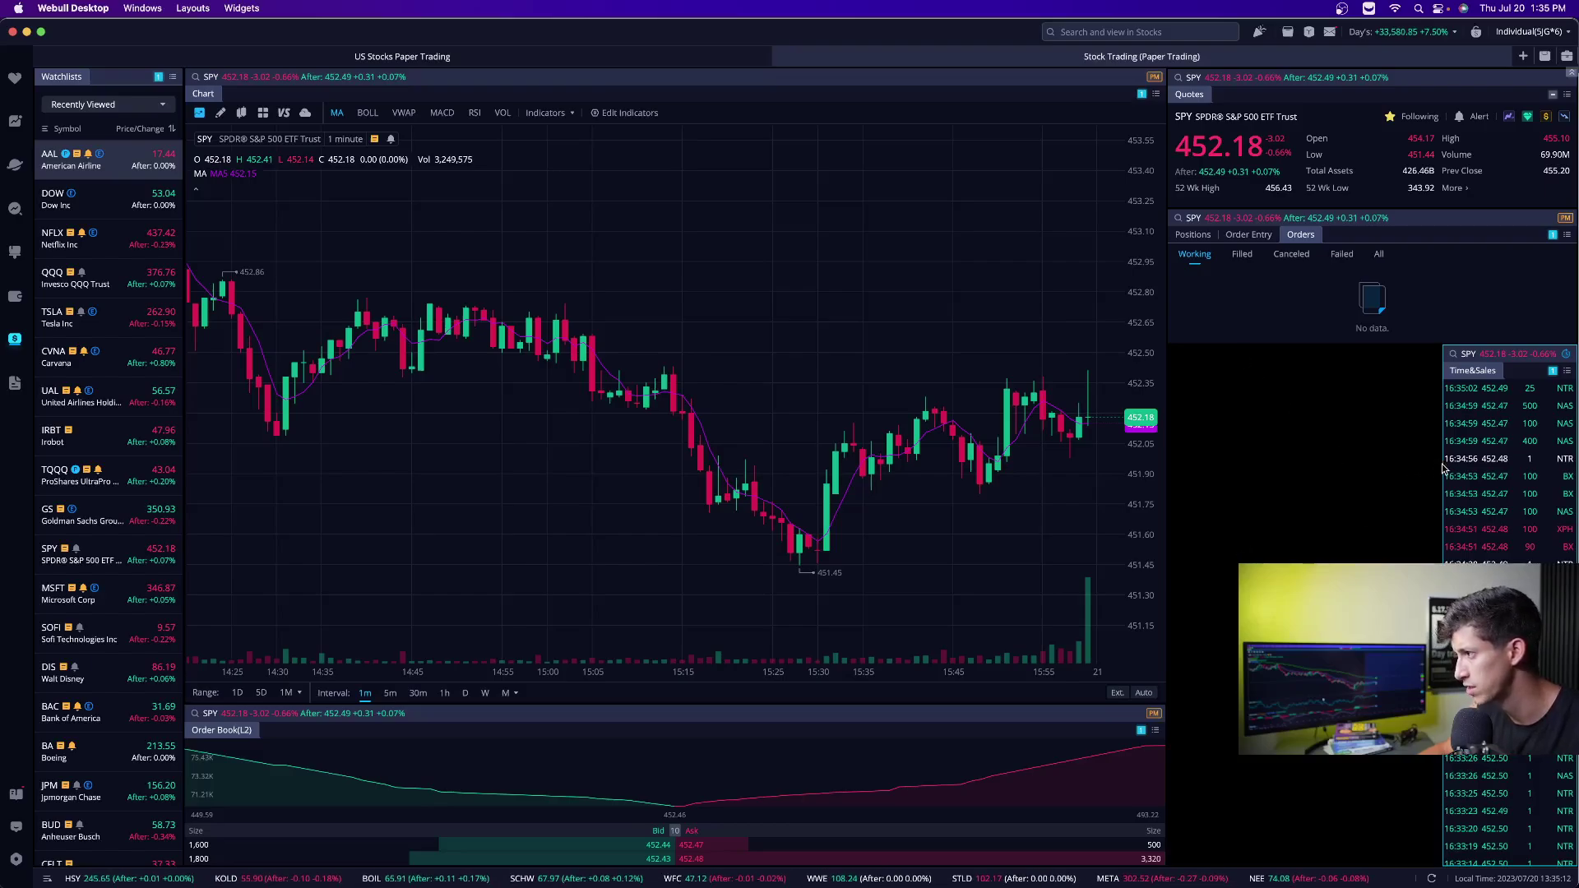
Widen Time&Sales and dock a paper-trading Classic Trade widget for SPY below Orders
drag(1440, 456, 1381, 457)
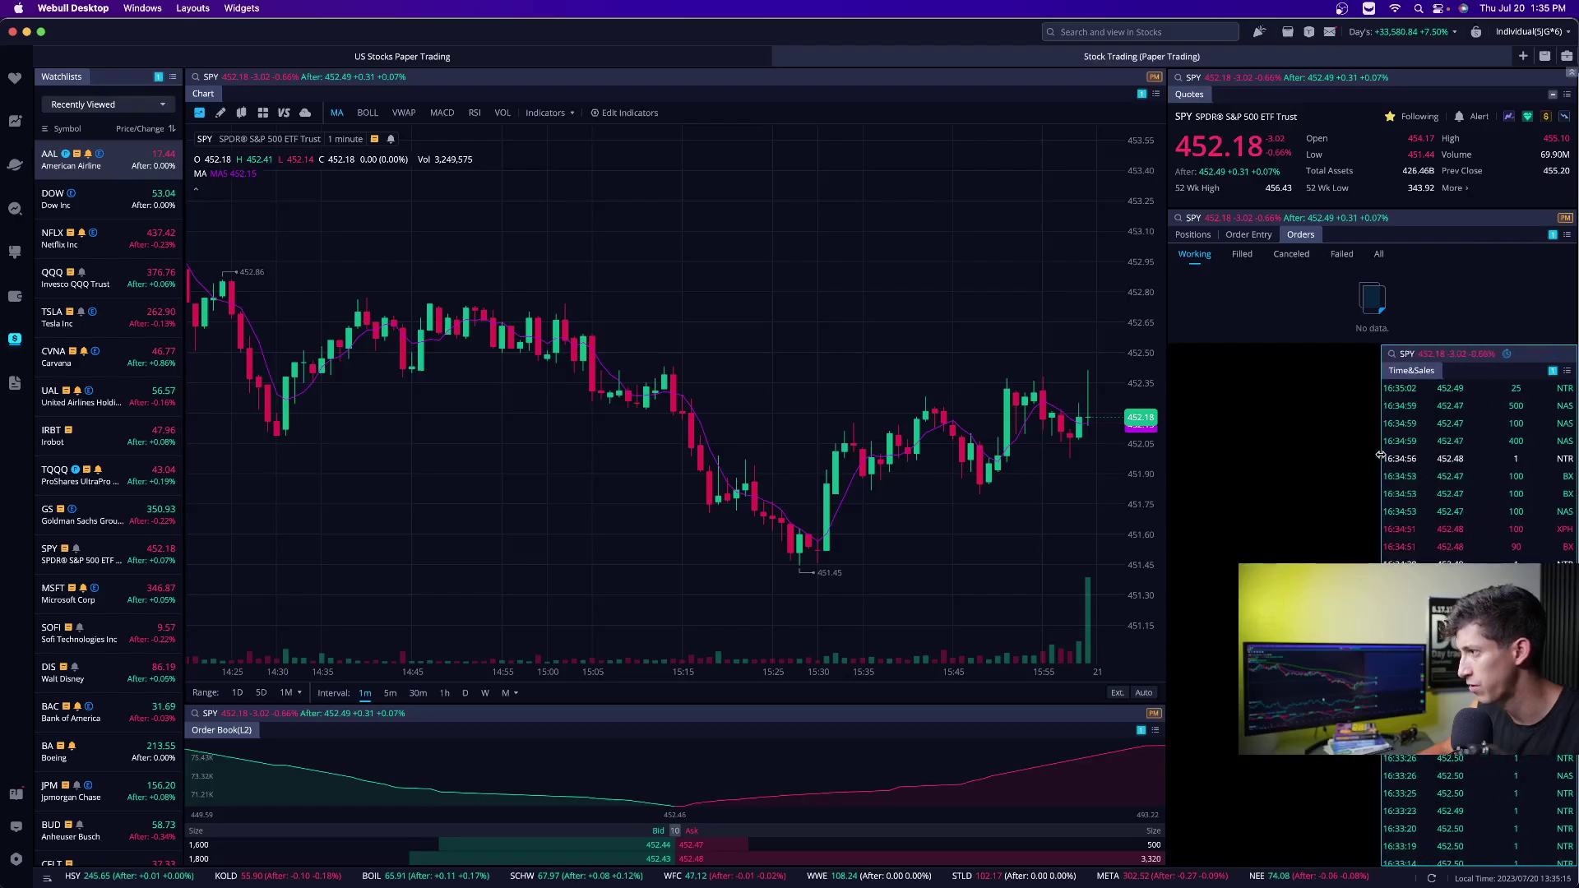
right_click(1273, 448)
mouse_move(1332, 458)
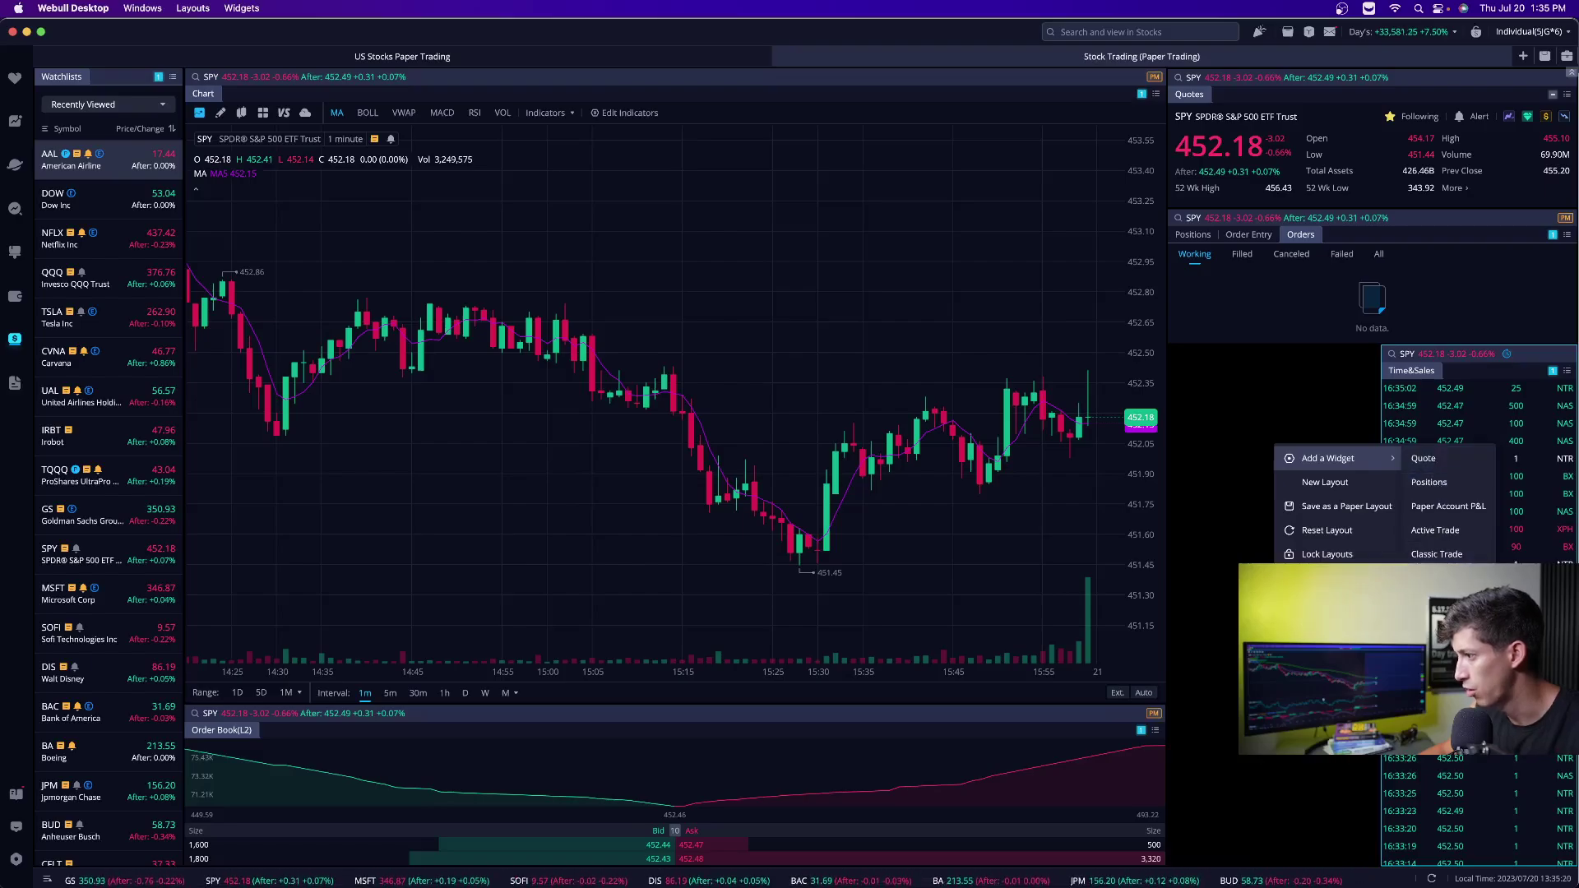
click(1328, 458)
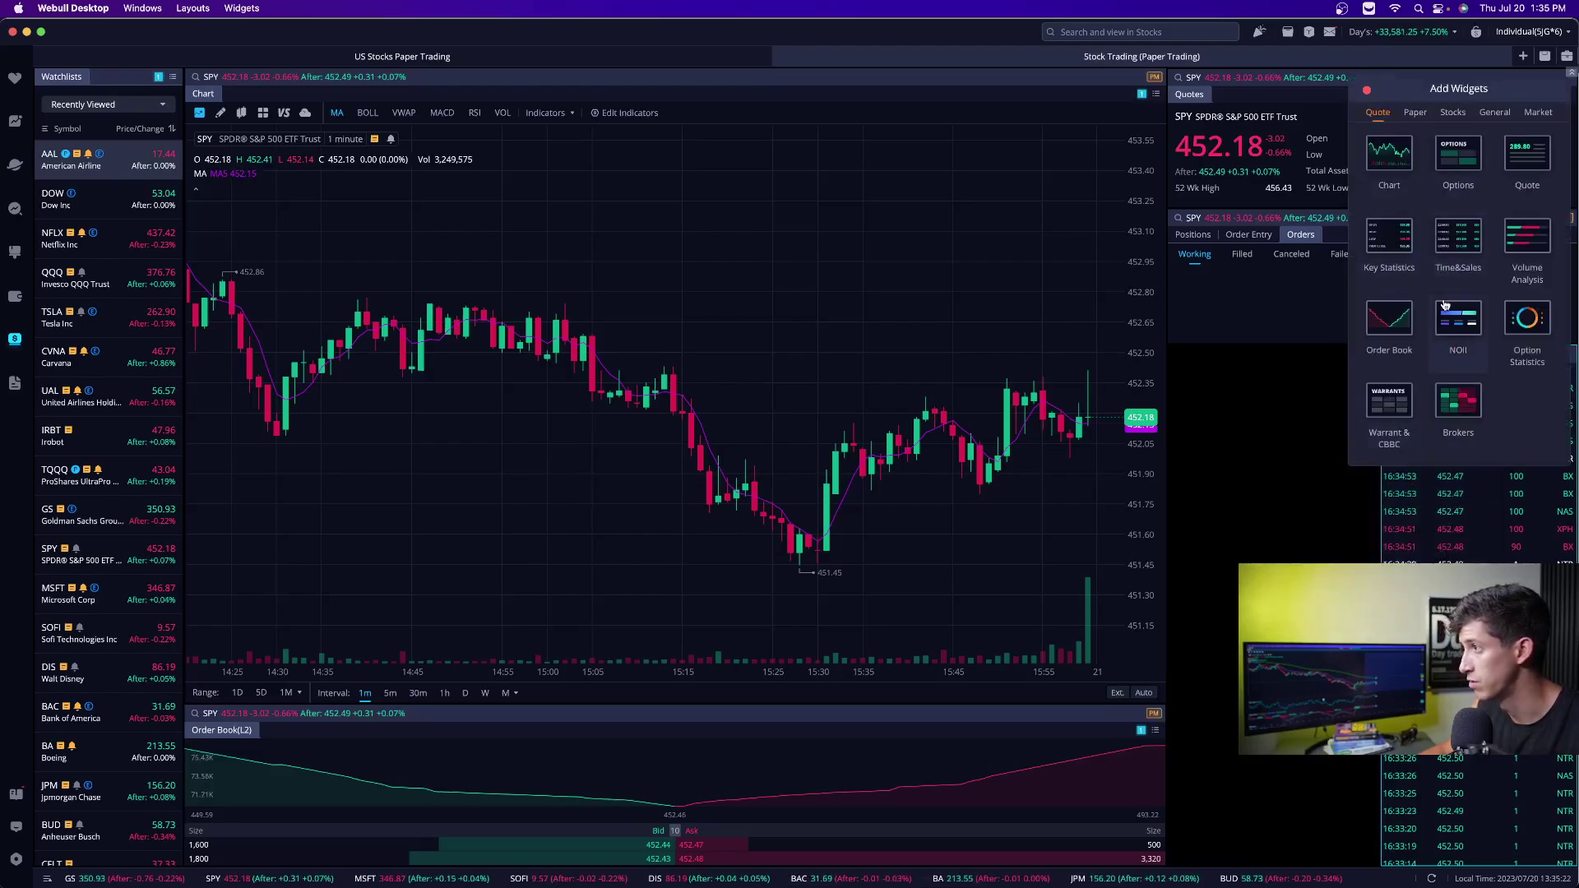
click(1415, 113)
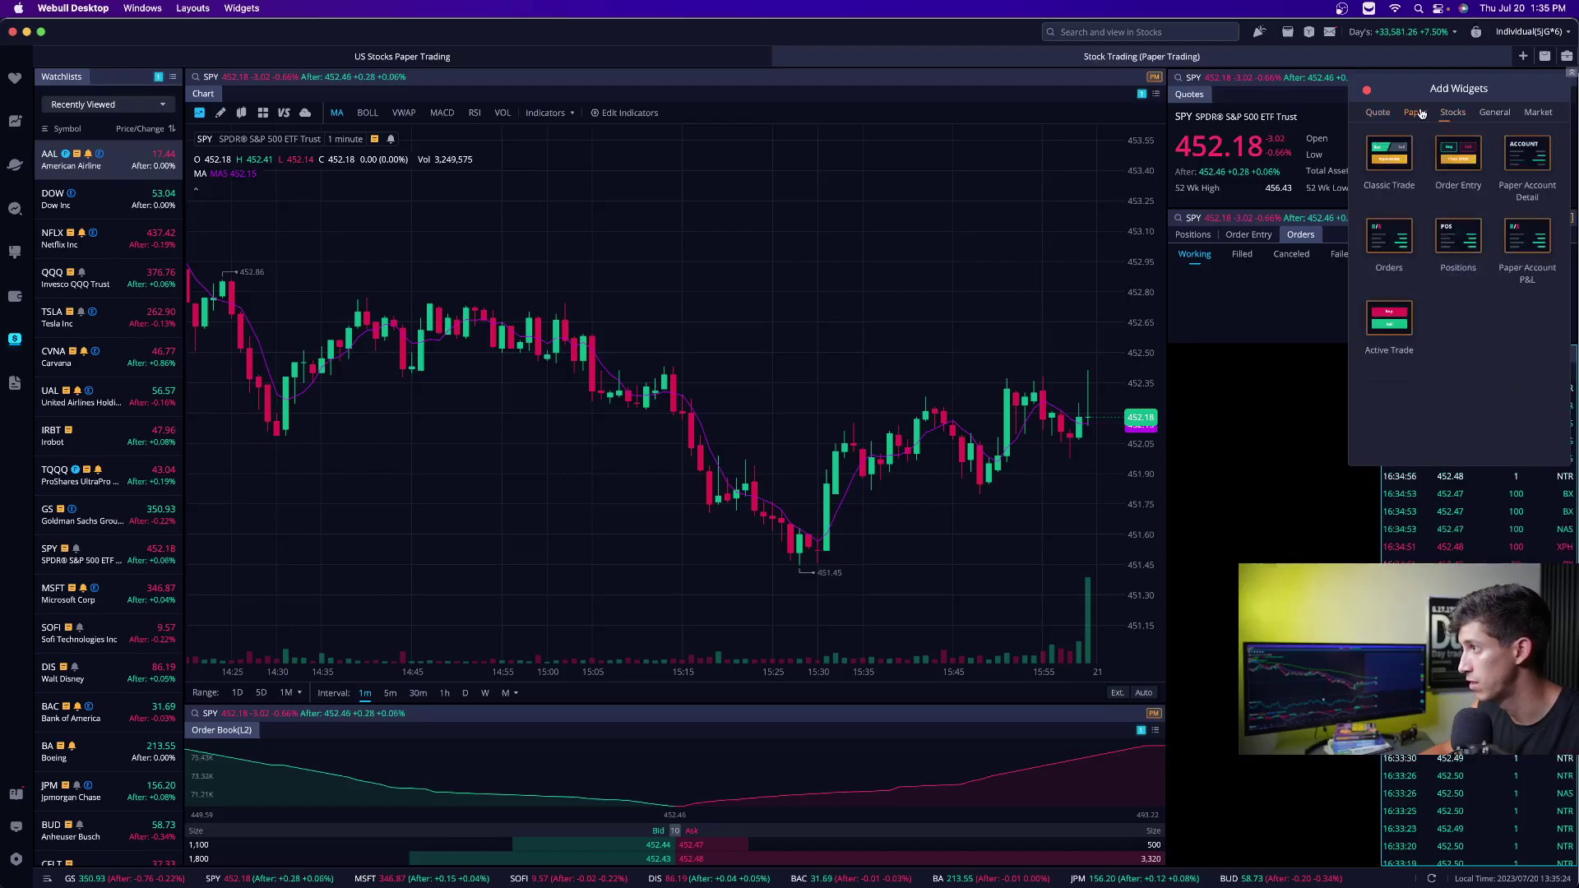
click(1403, 159)
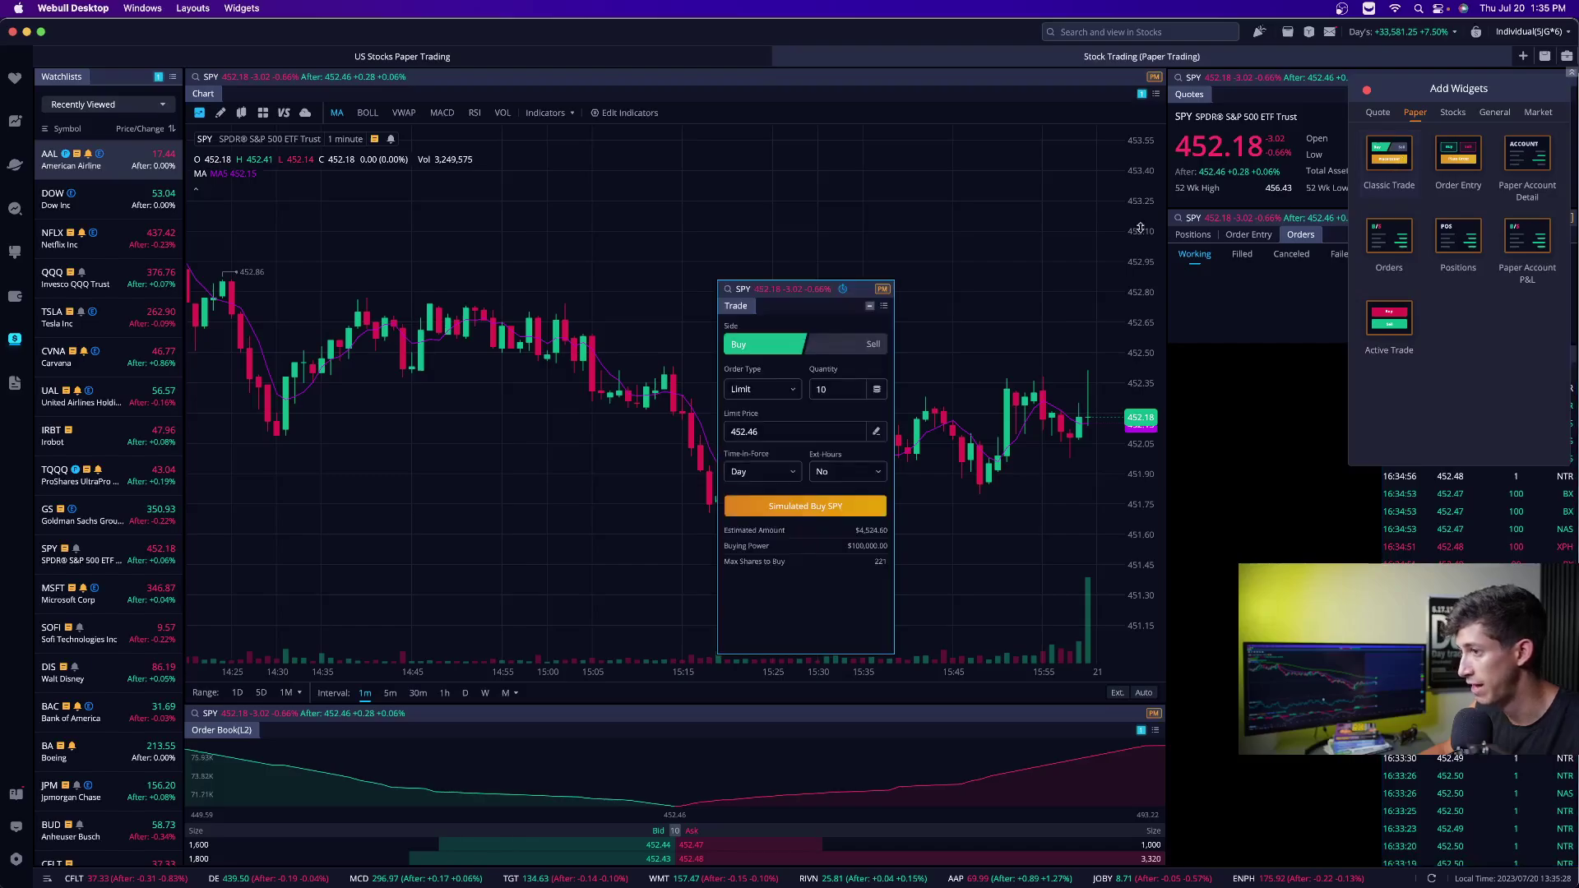
drag(859, 296, 1303, 341)
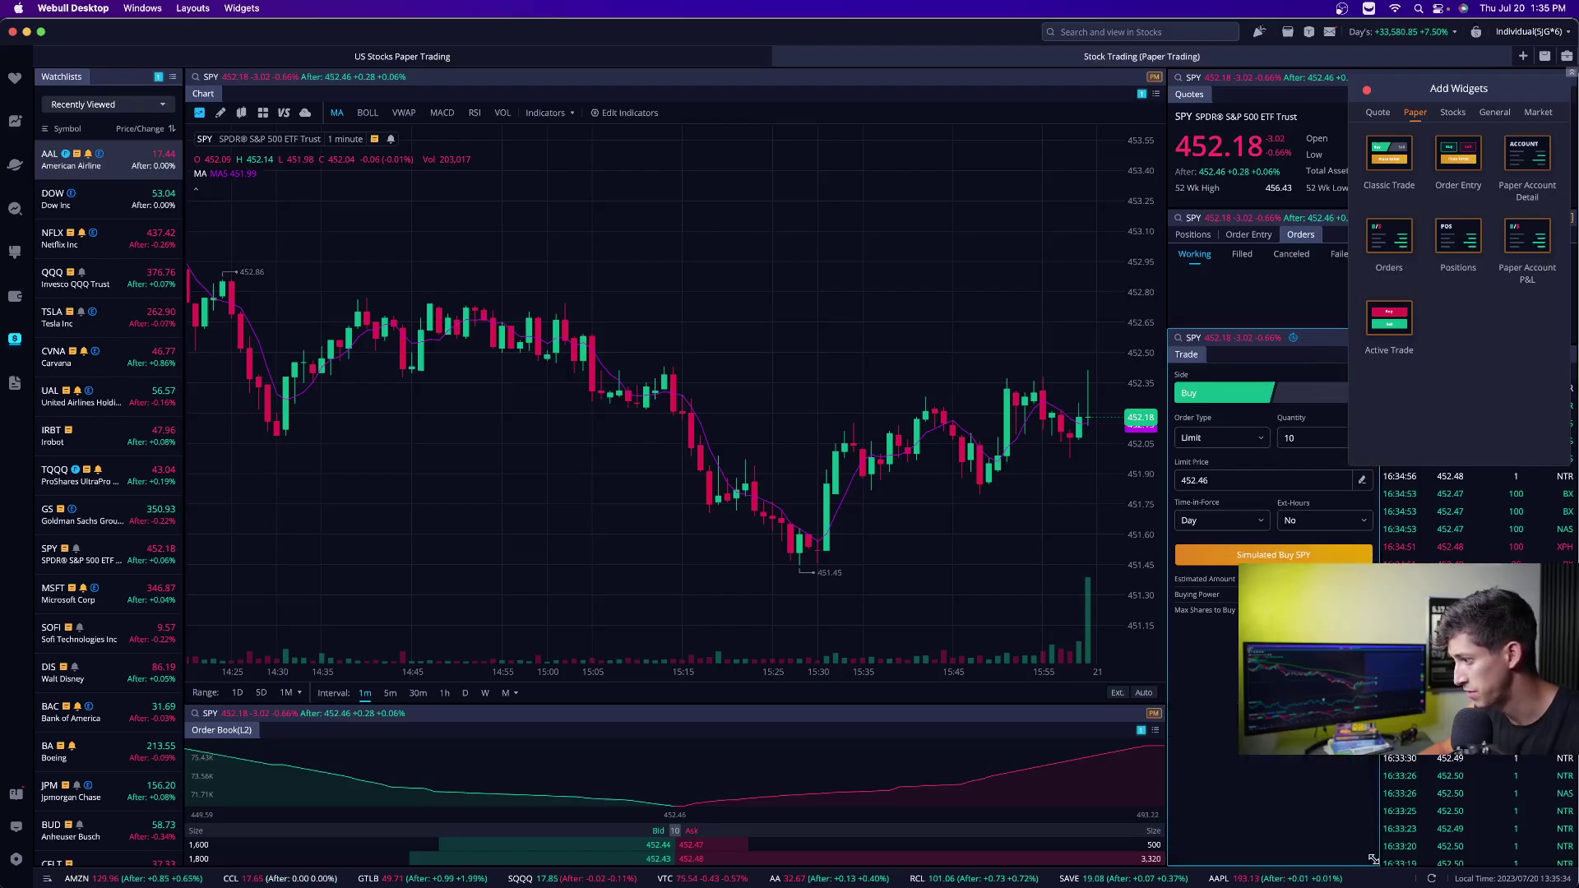
click(1366, 90)
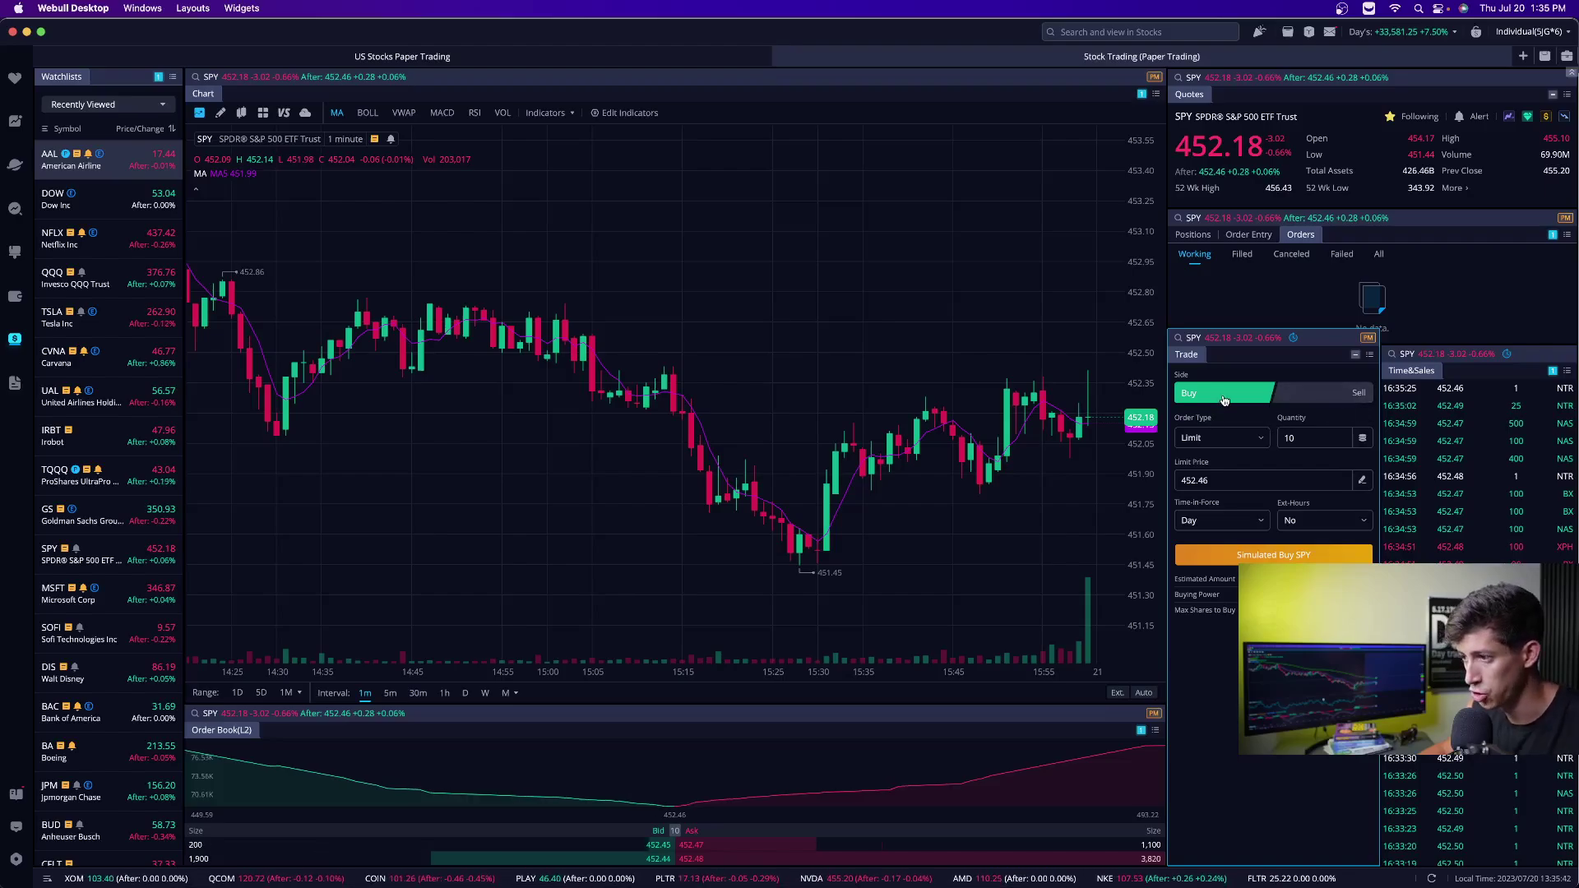
Make the SPY ticket a 10-share Market order and nudge the Orders/Trade panel border down
click(1257, 448)
click(1218, 489)
click(1217, 467)
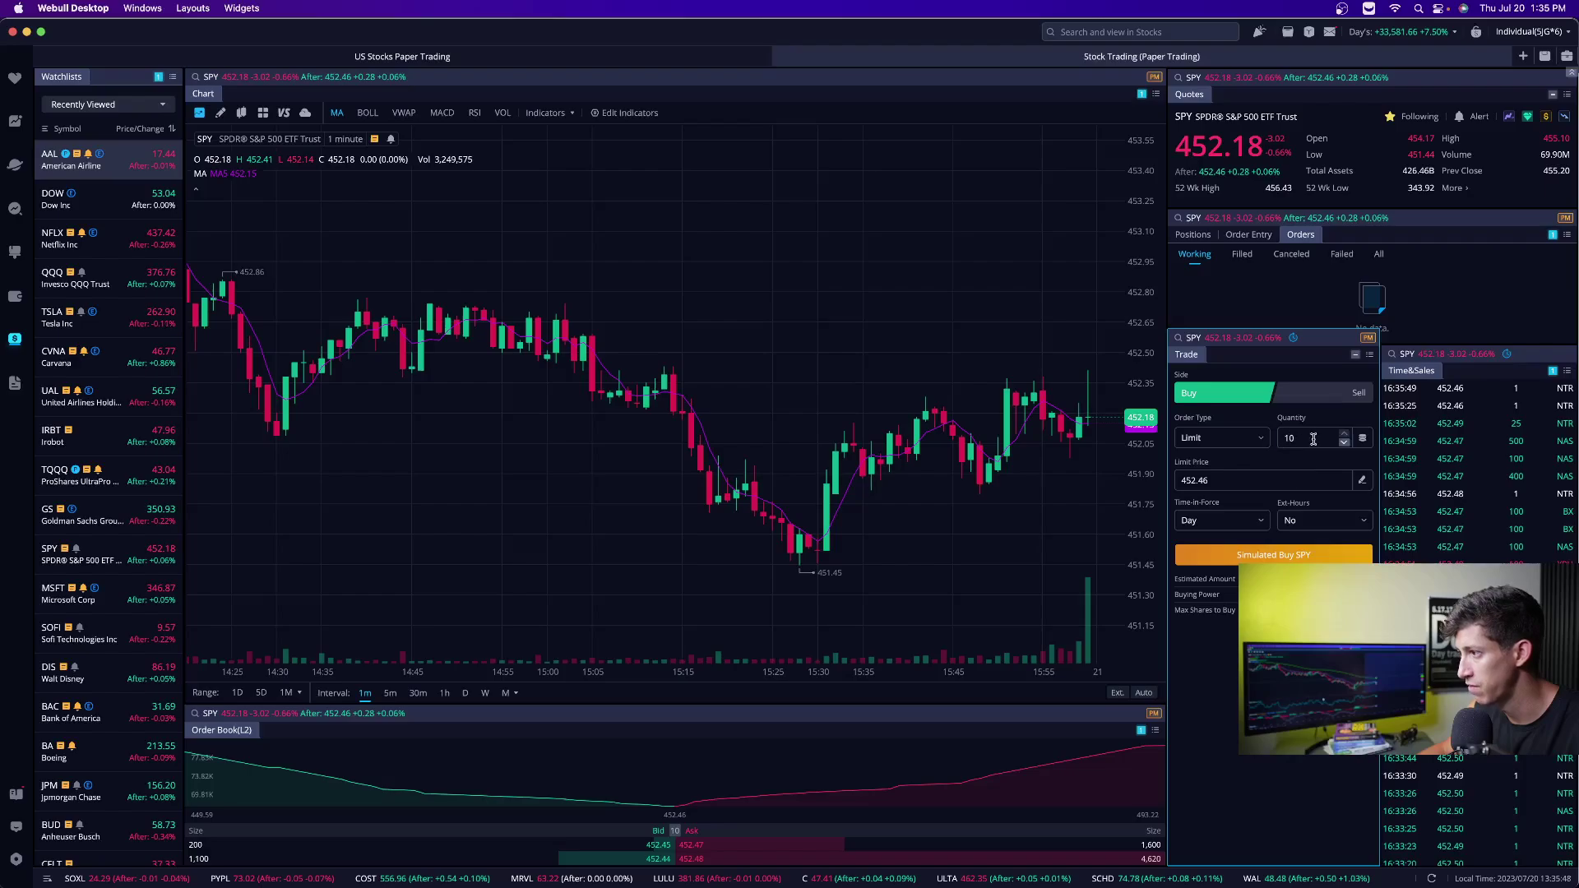
click(1313, 439)
click(1175, 481)
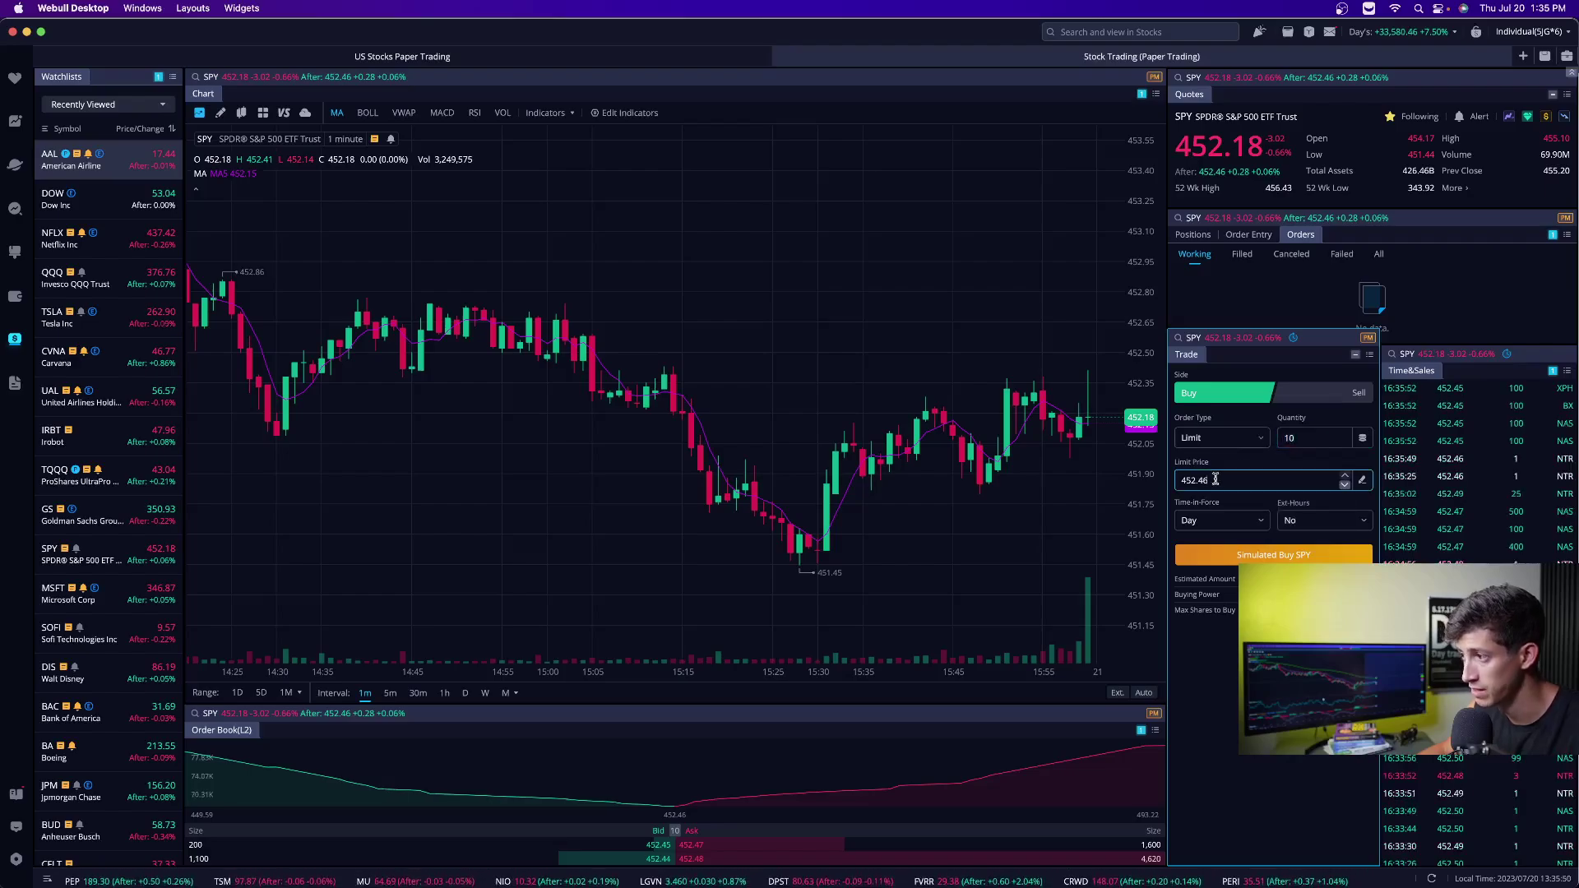
click(1224, 444)
click(1222, 476)
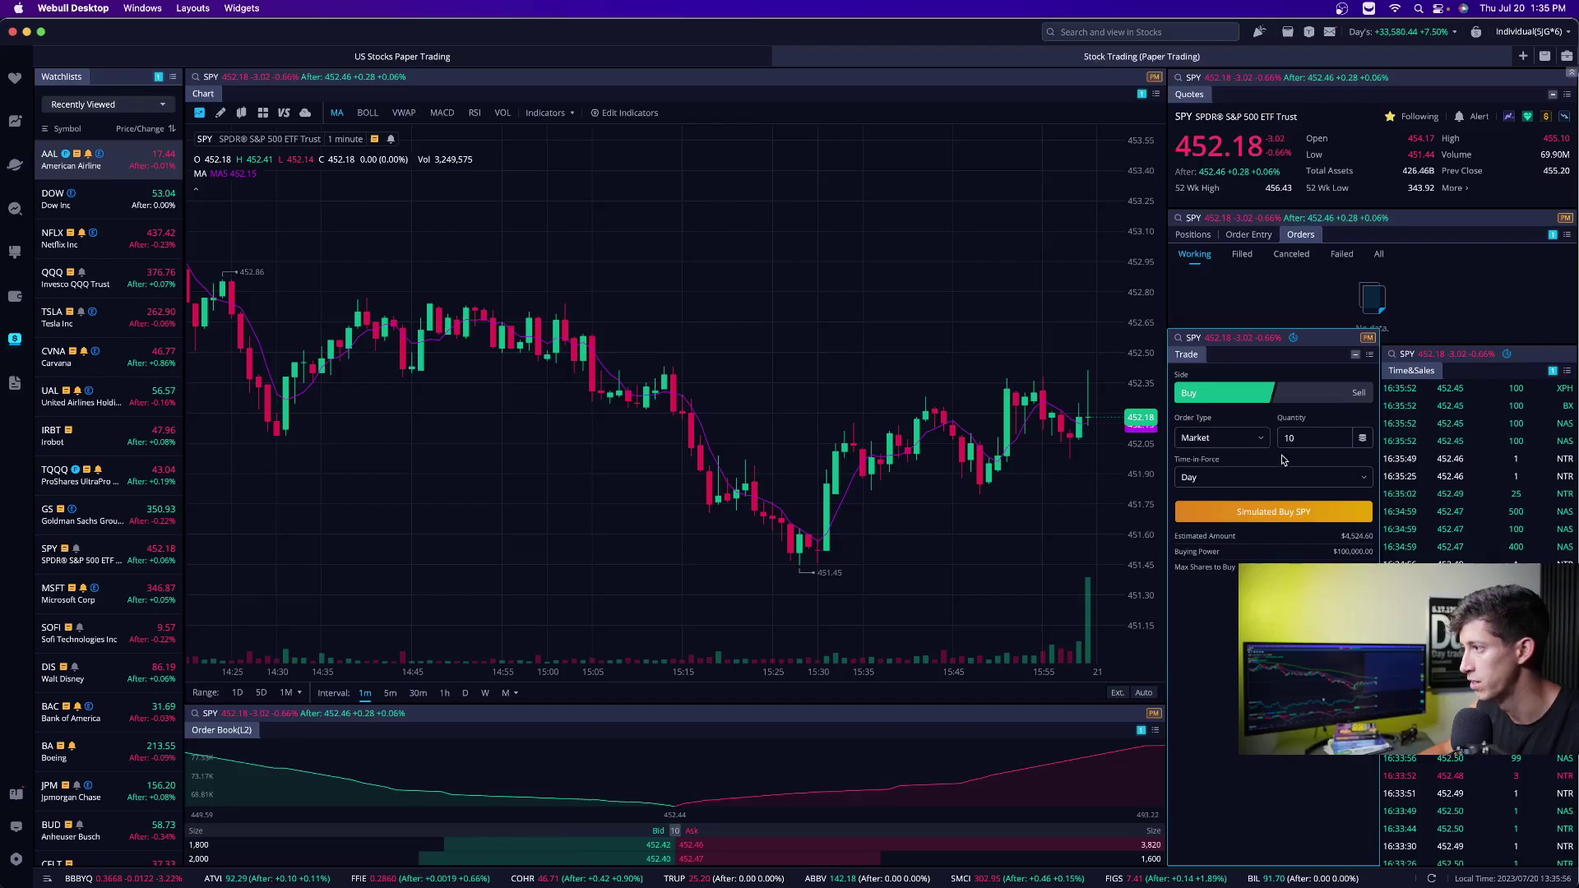
drag(1338, 329, 1338, 337)
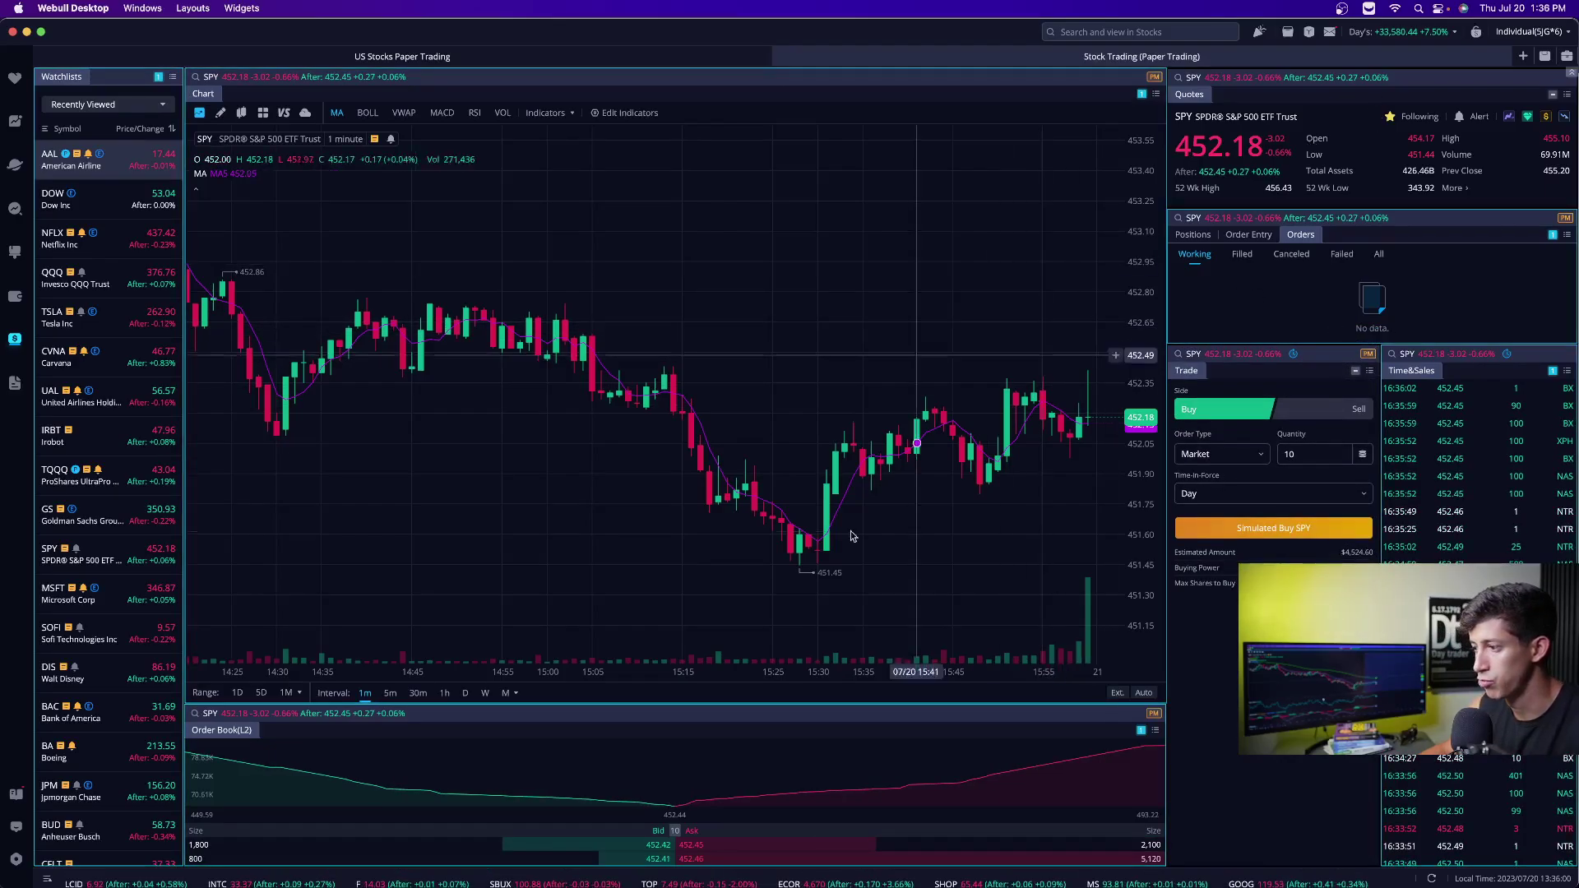
click(14, 127)
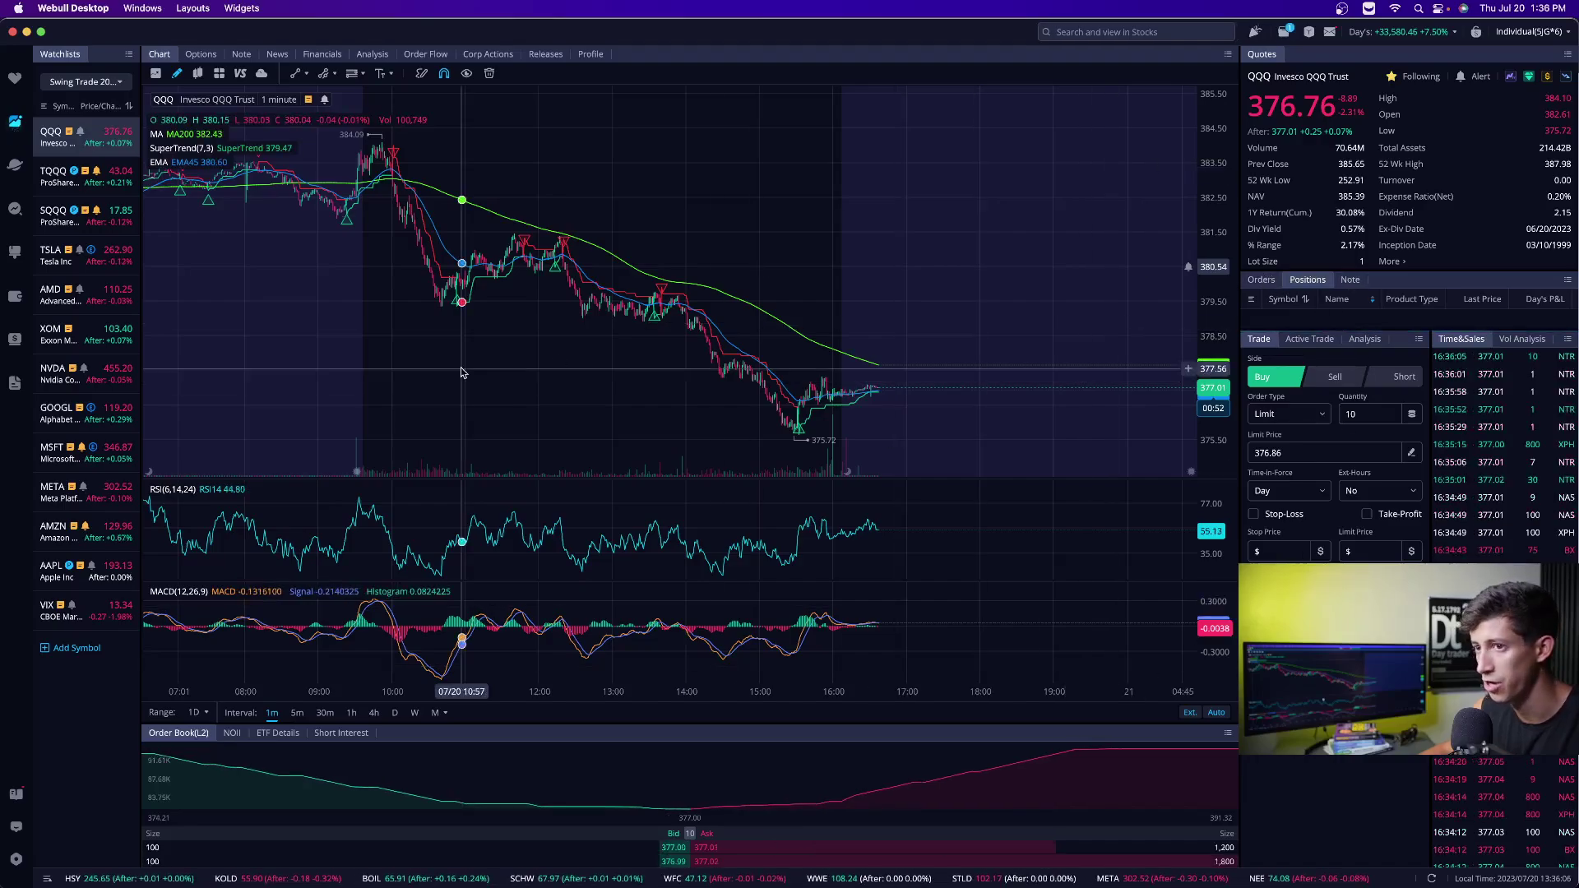
click(8, 336)
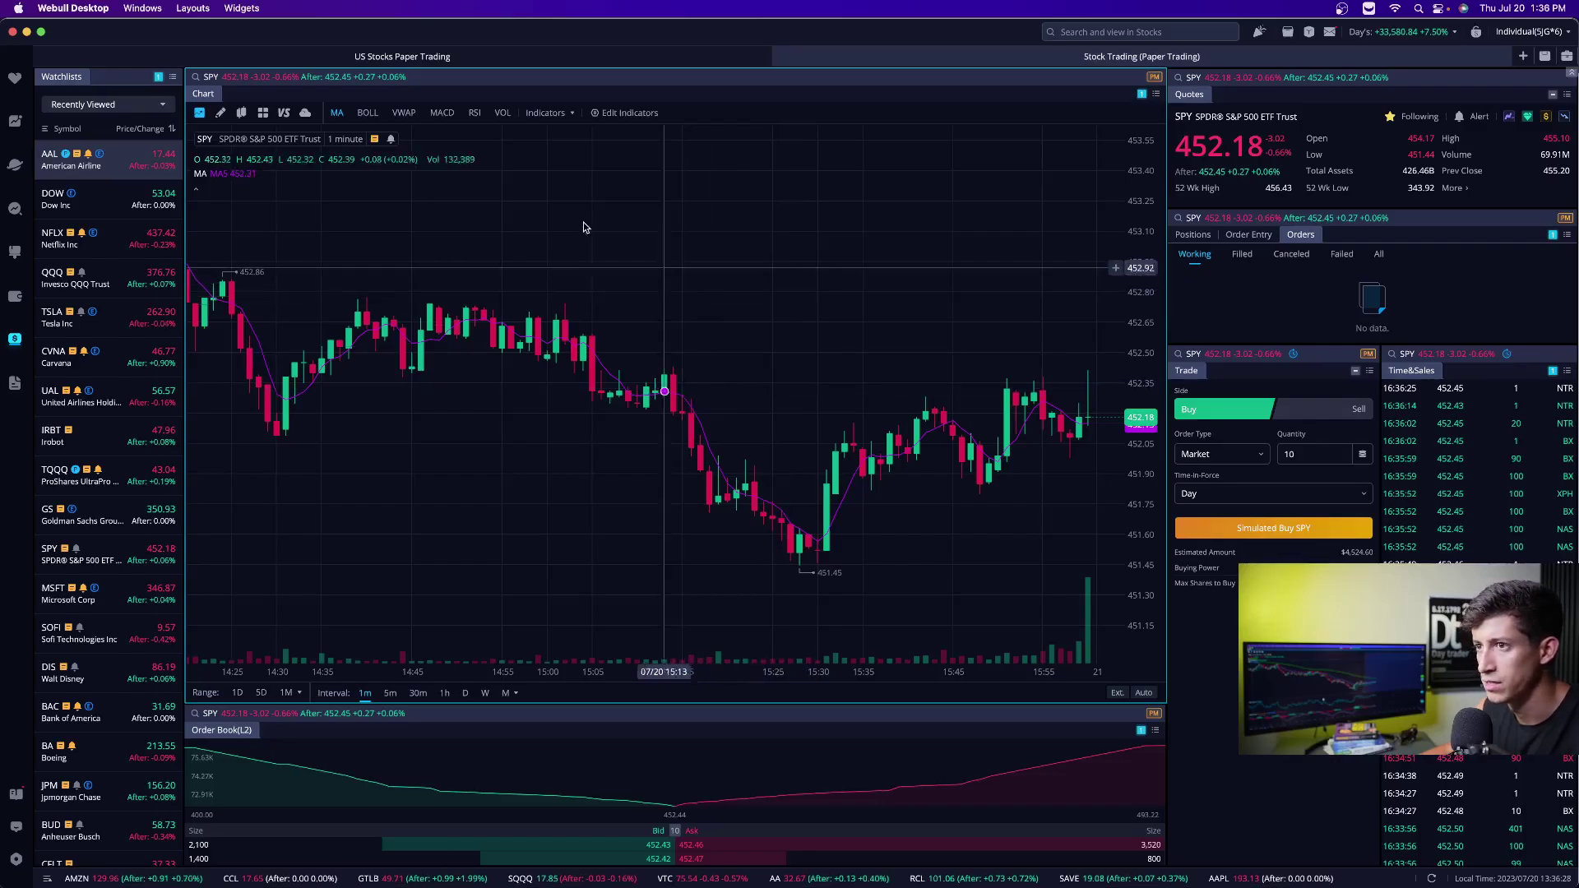
Add MACD and RSI panes plus an EMA overlay to the SPY 1-minute chart
click(443, 115)
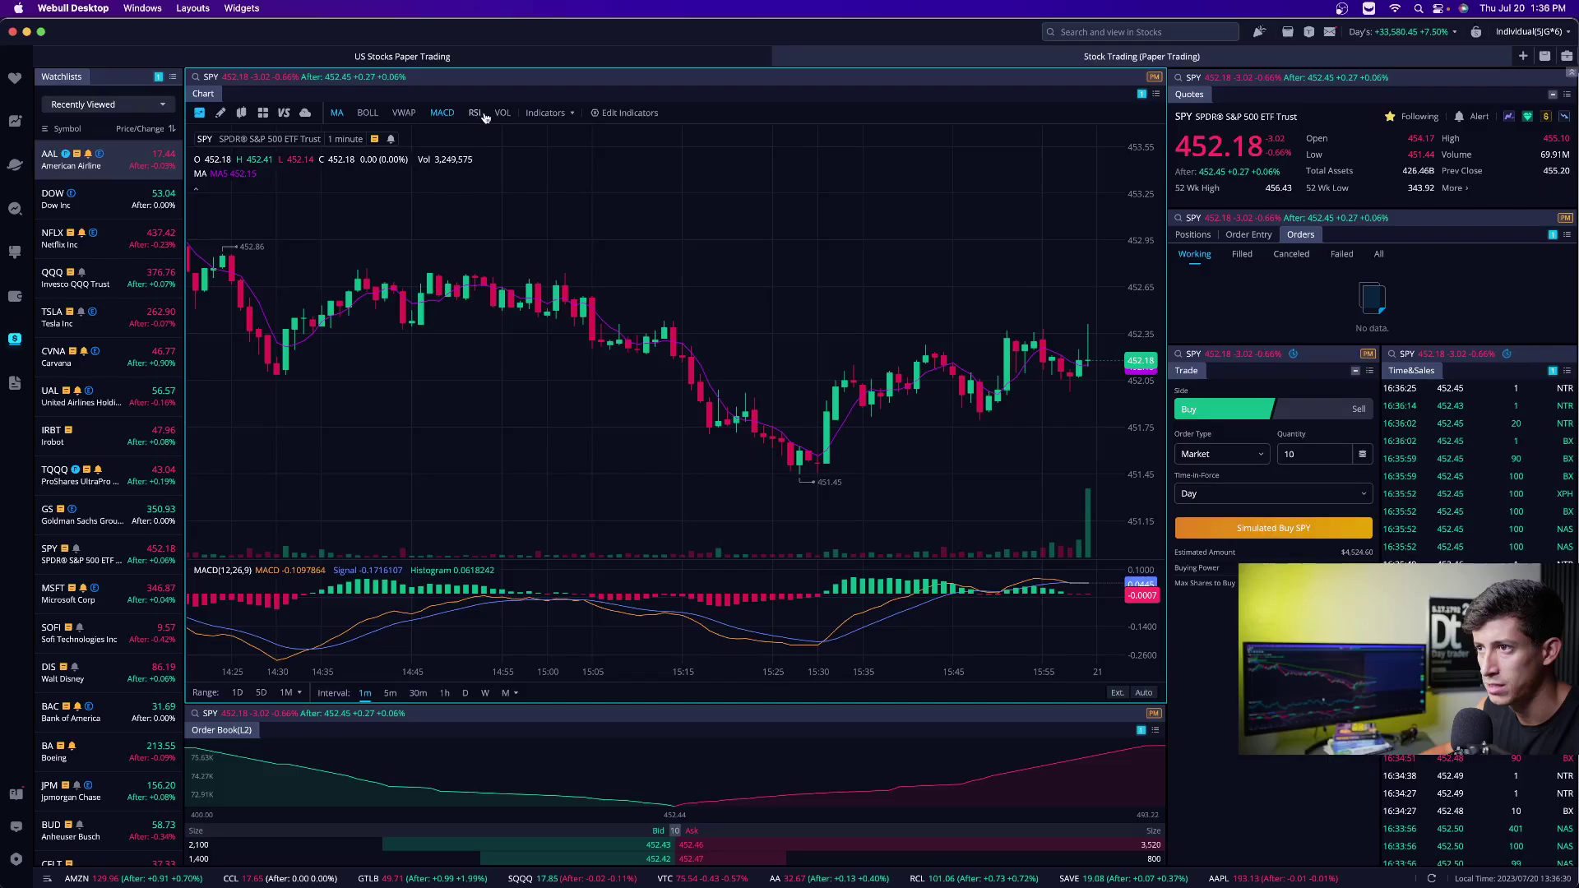
click(474, 115)
click(557, 114)
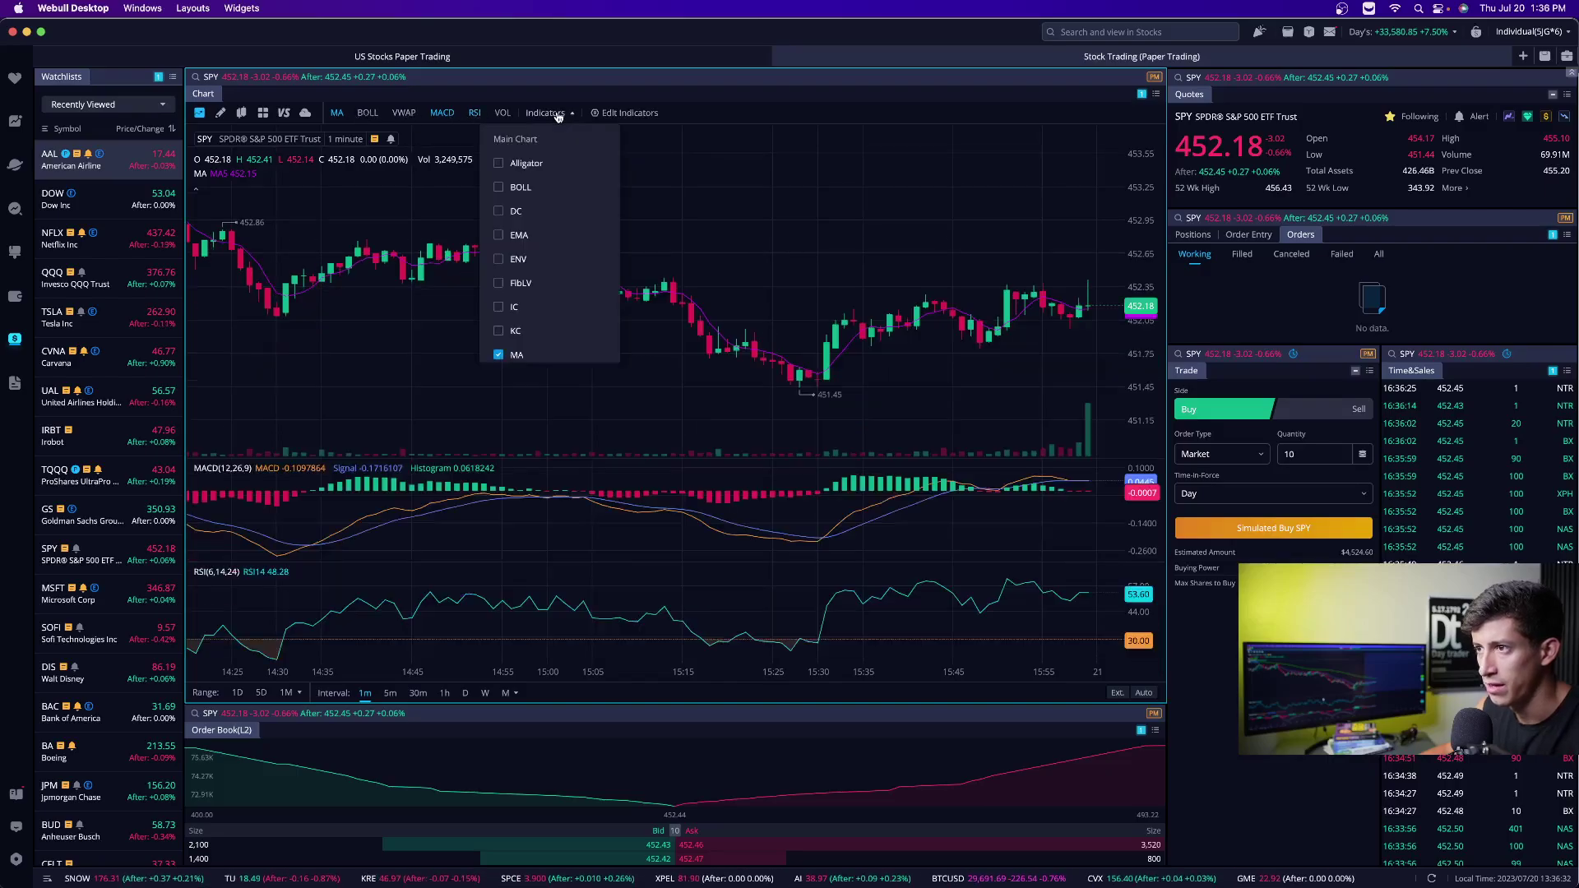
click(499, 235)
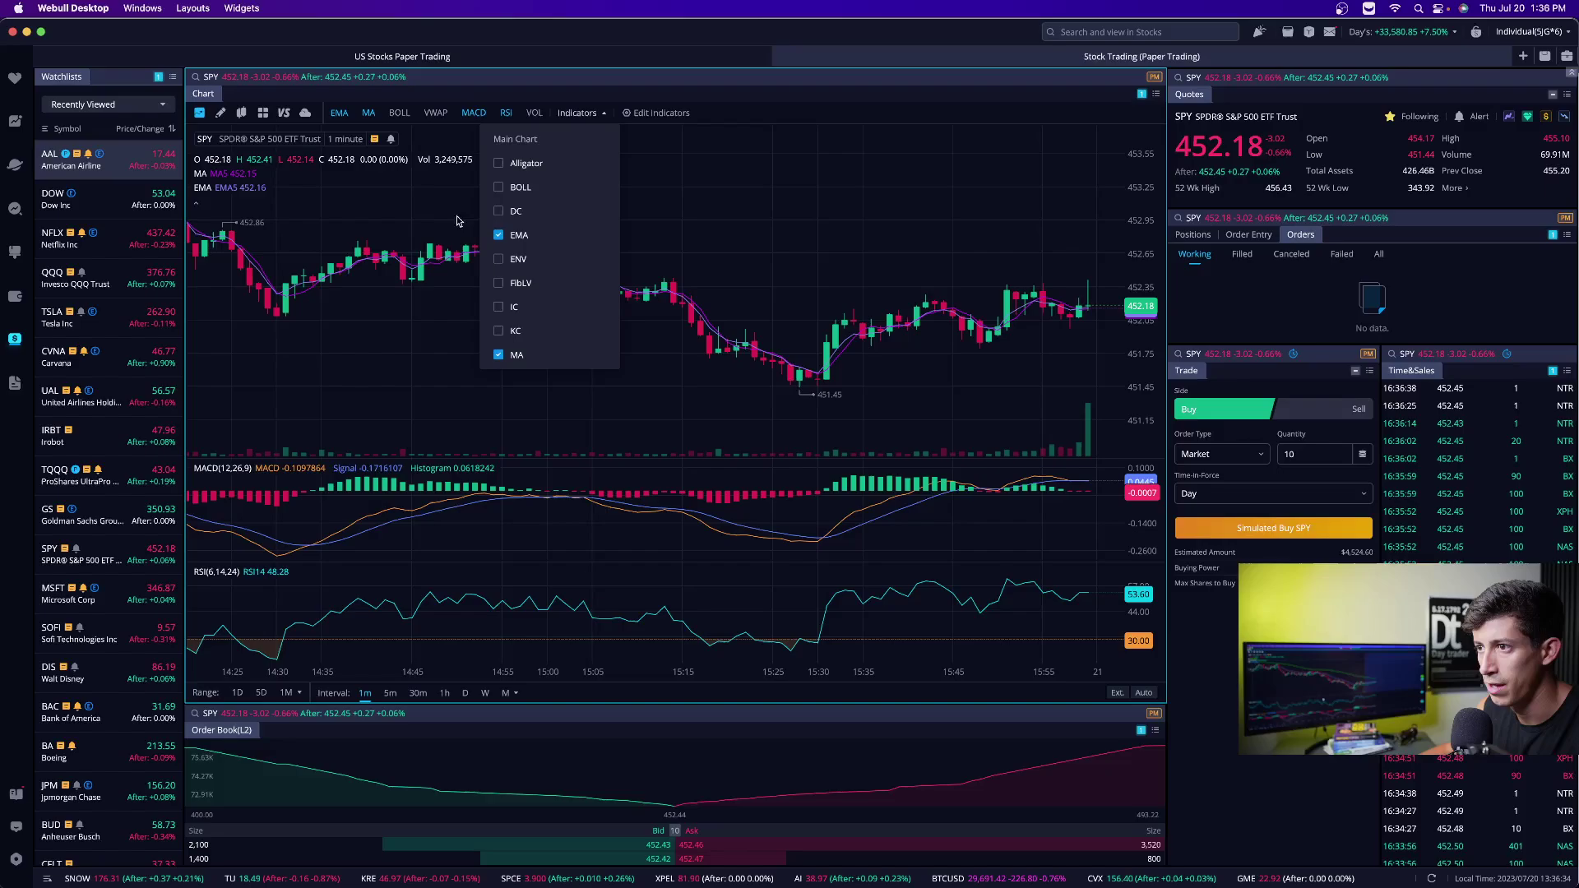
click(576, 113)
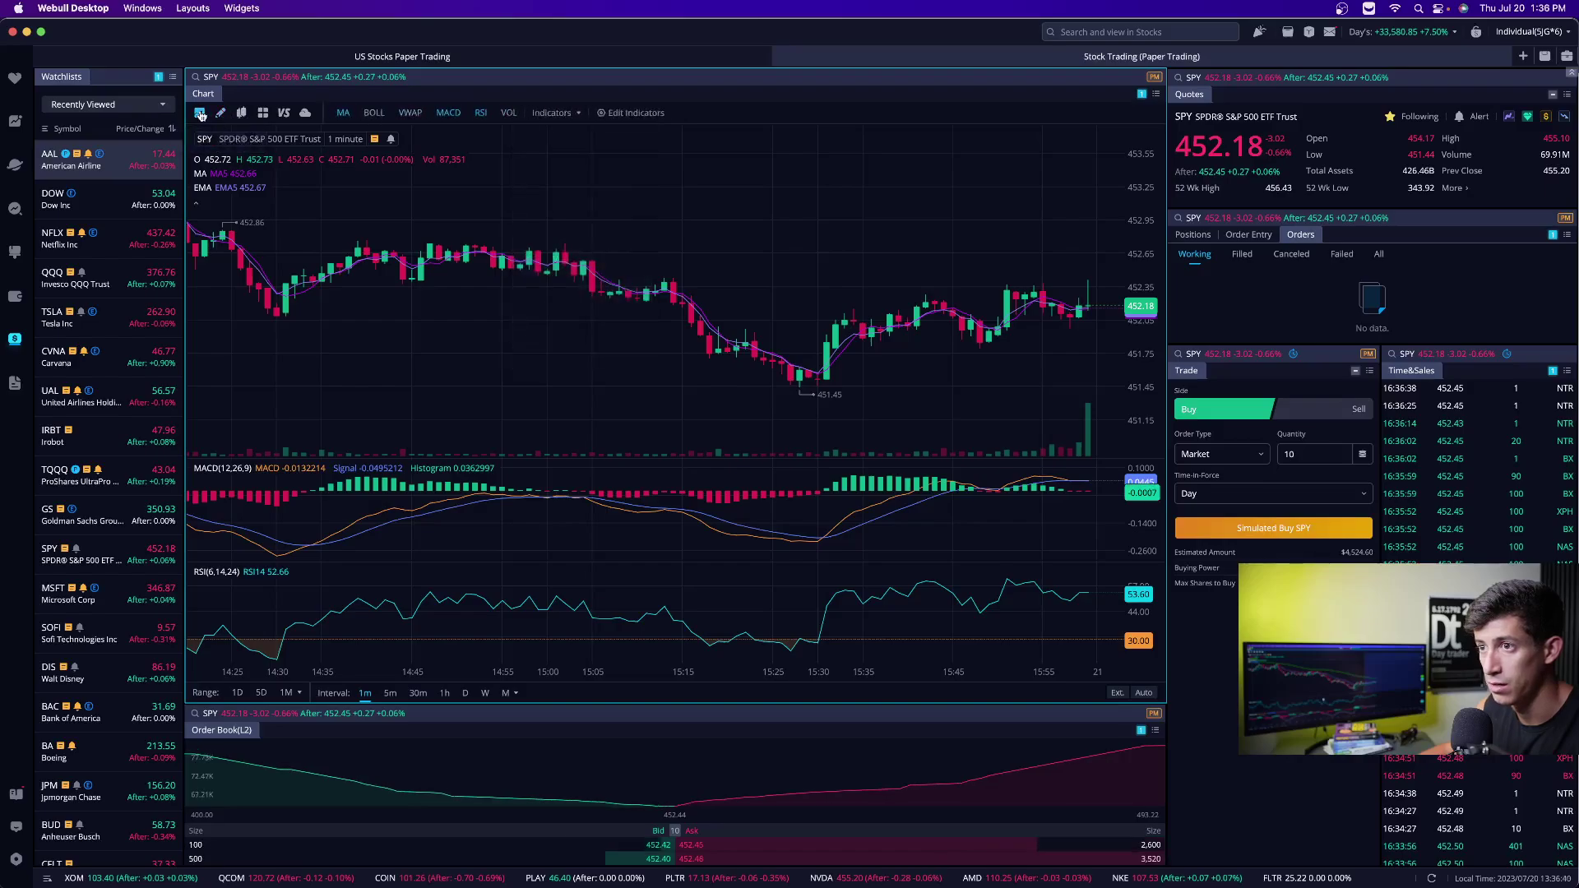
Set the EMA length to 45 with a blue 40a9ff line colour
click(676, 111)
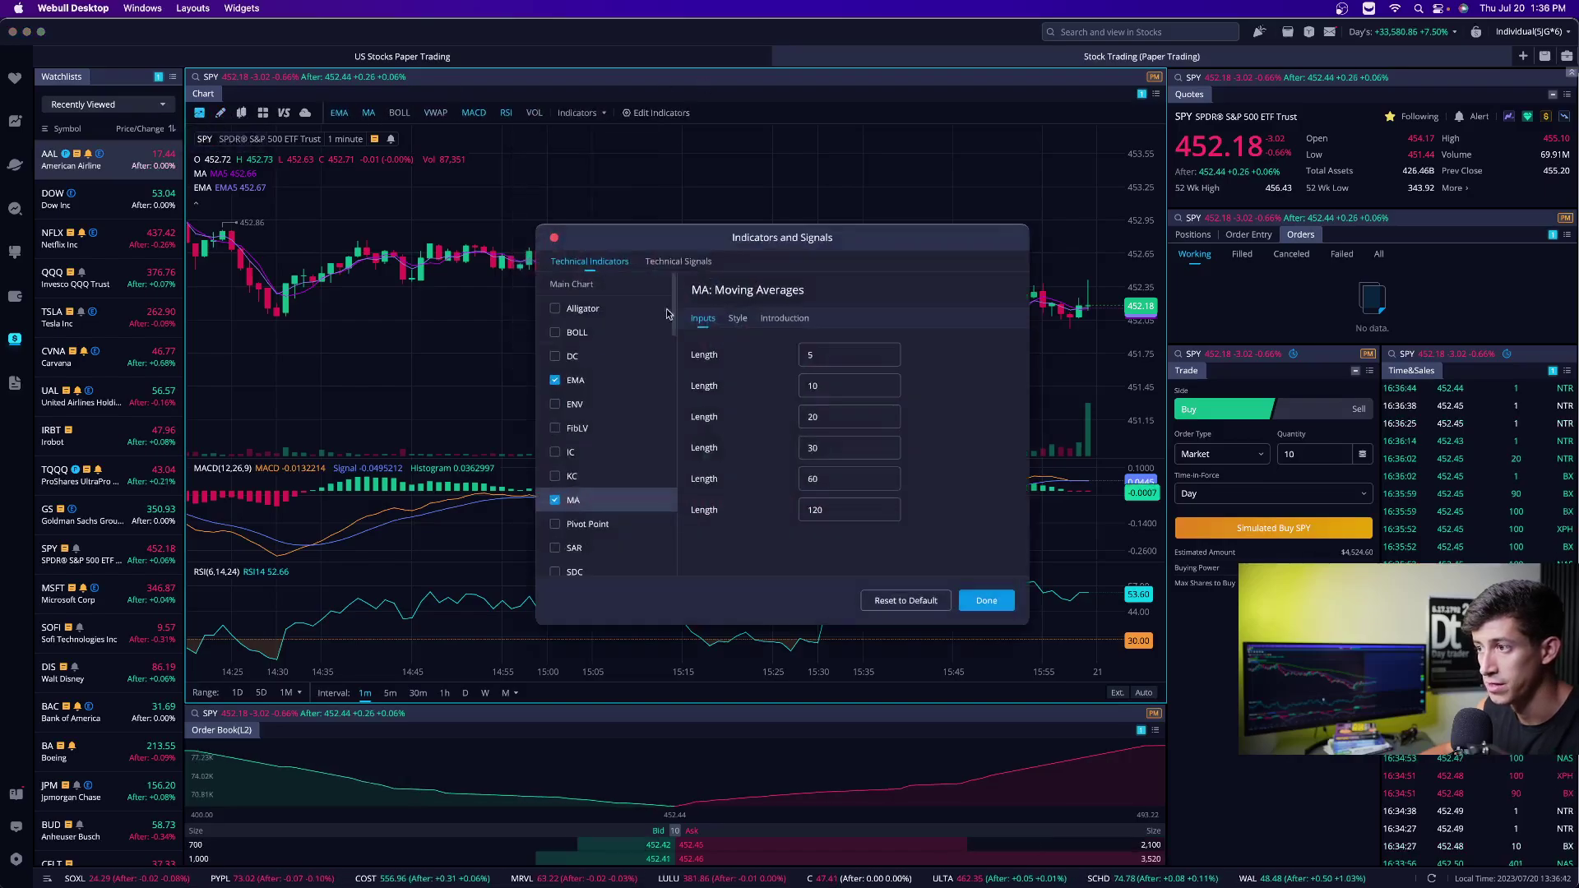
click(591, 382)
click(831, 354)
key(BackSpace)
text(45)
click(737, 317)
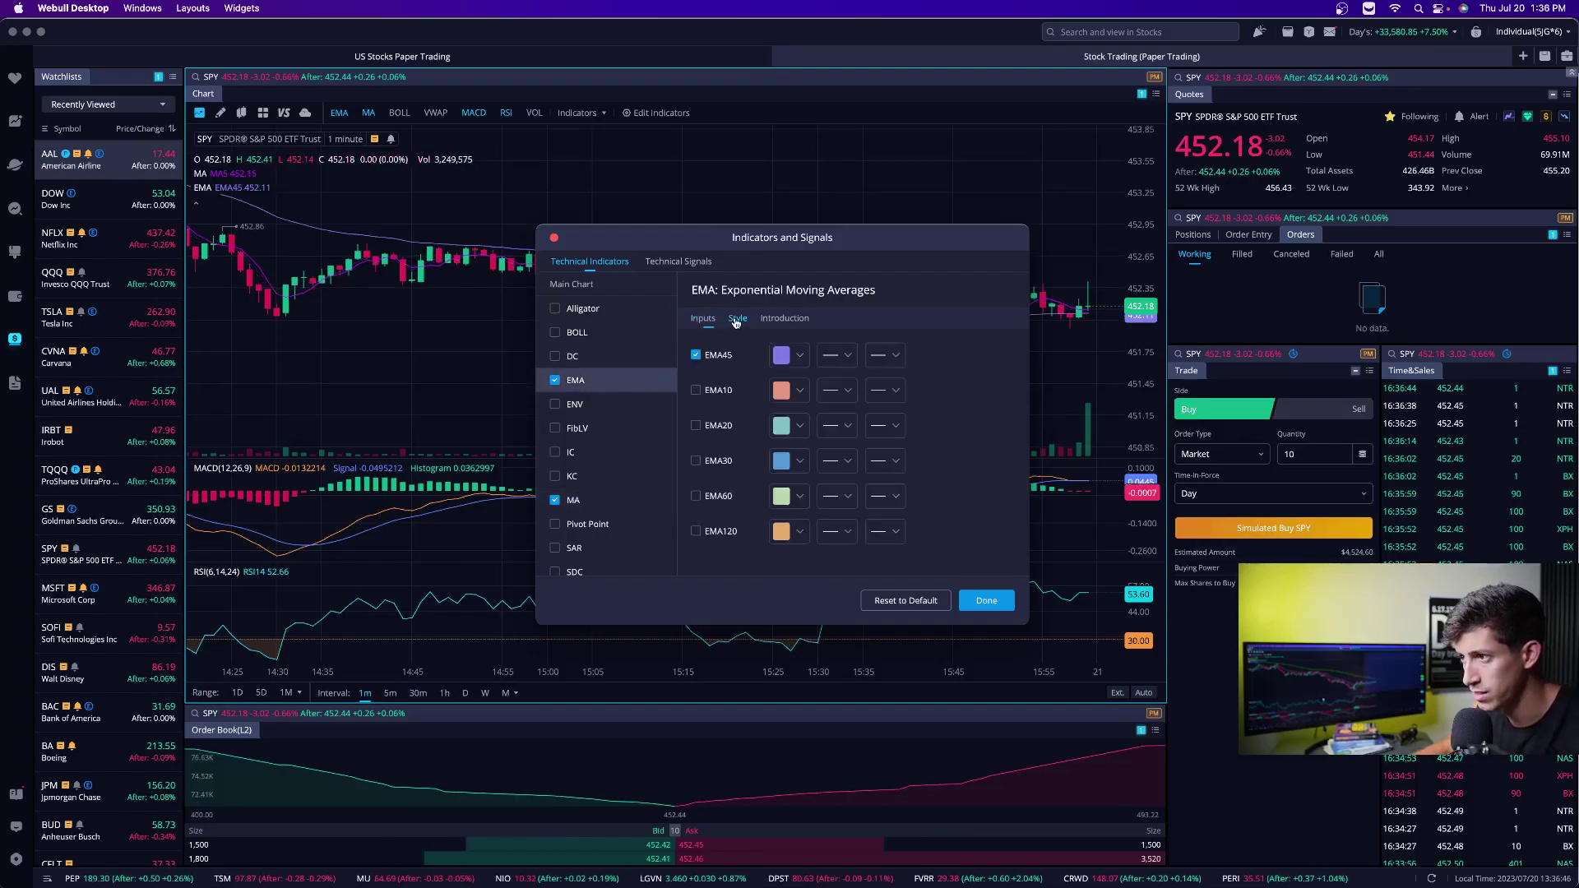
click(794, 358)
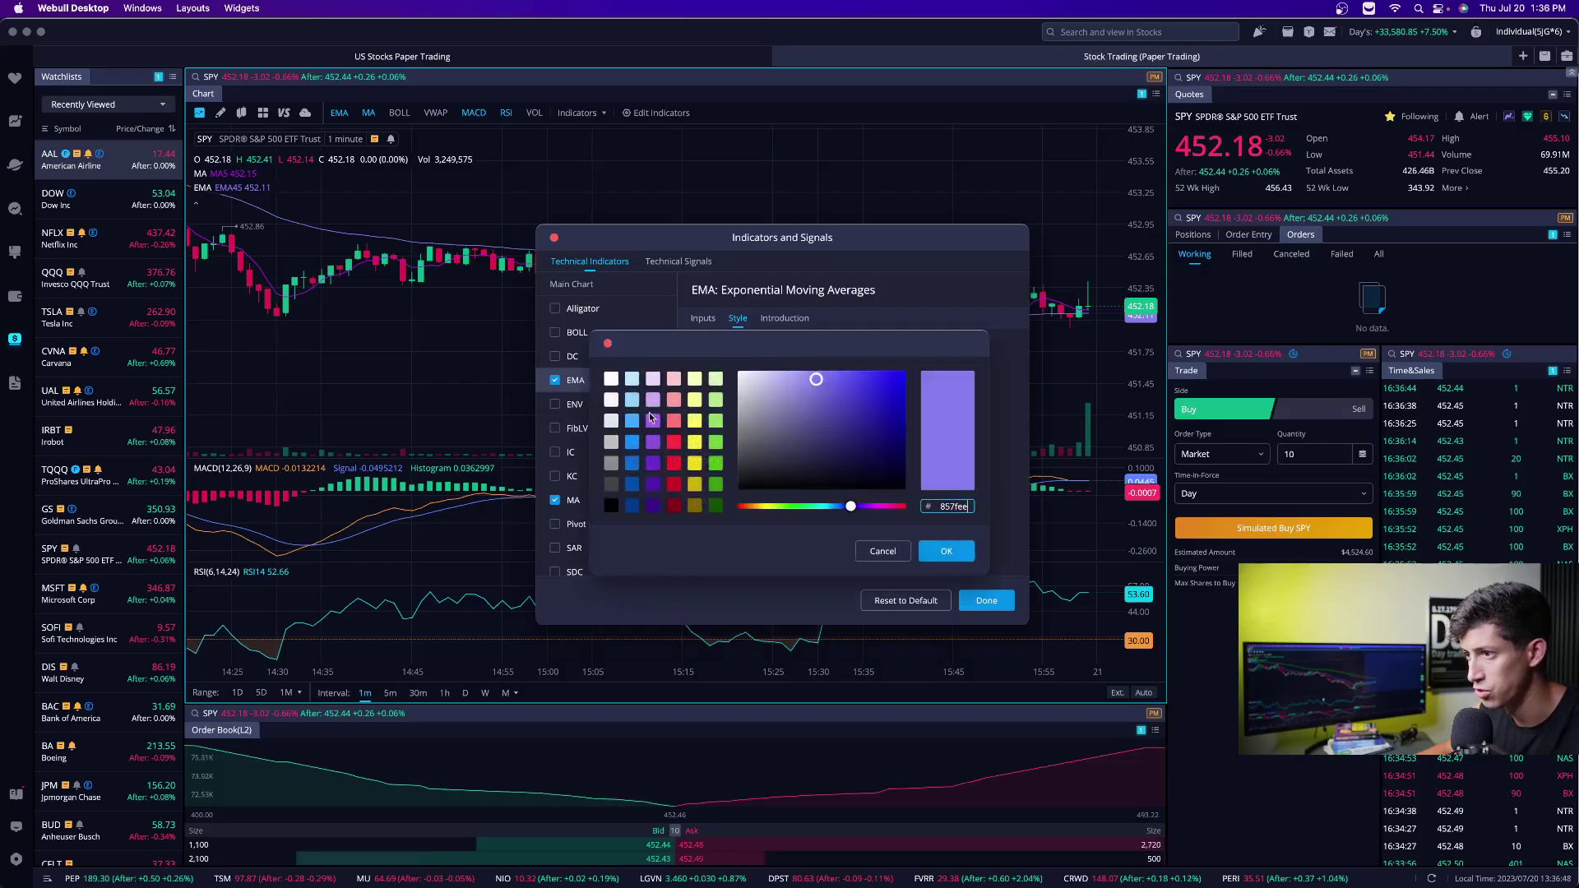
click(631, 421)
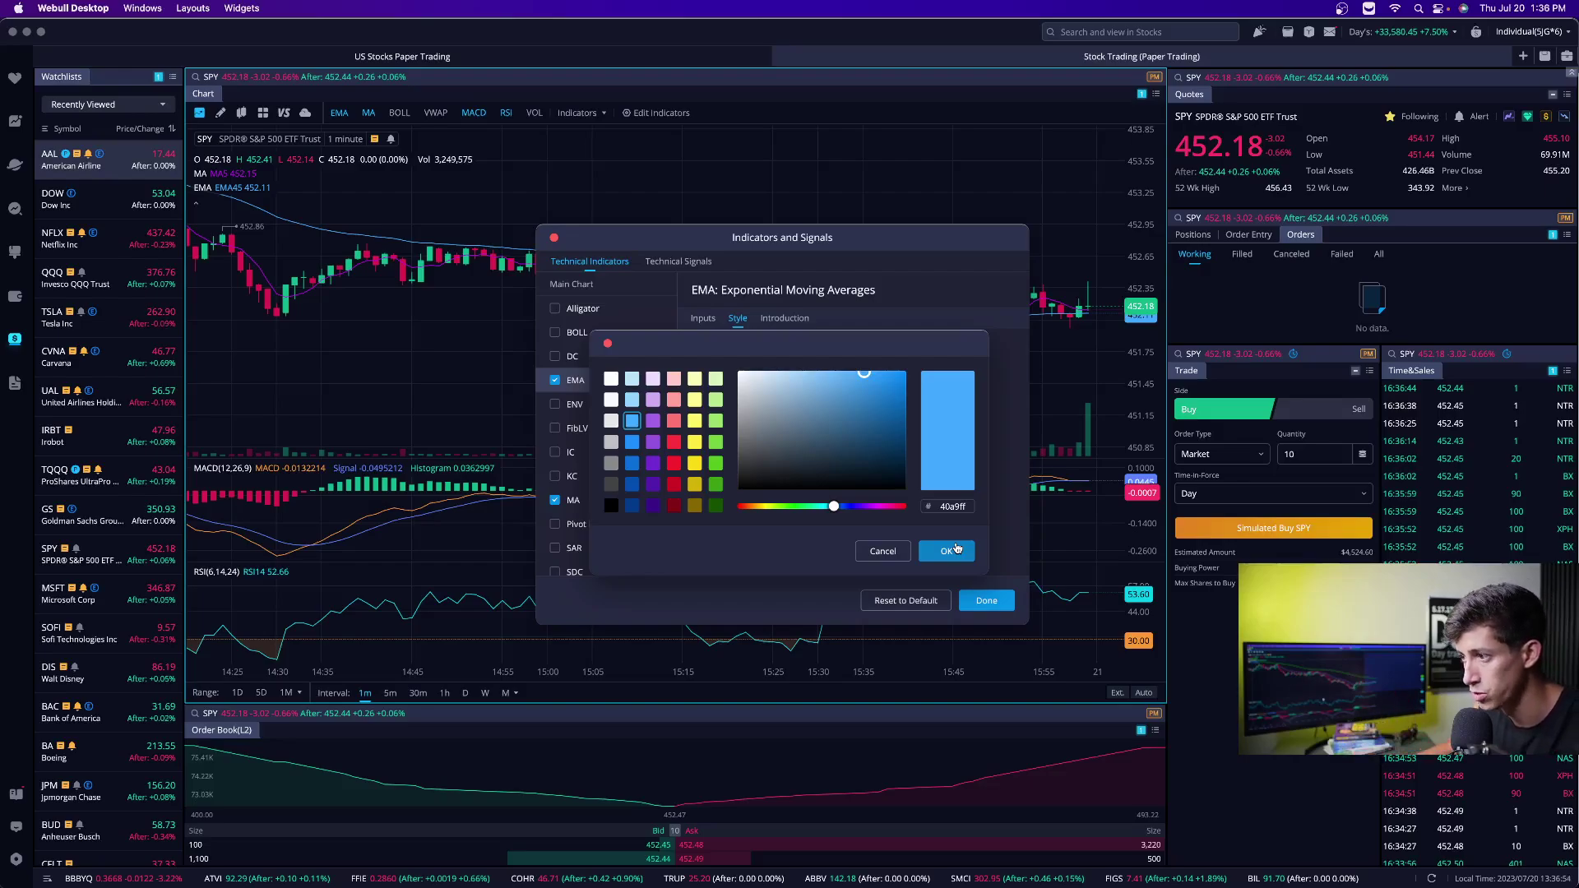
click(954, 550)
Give the MA a green line and length 200, then apply the indicator settings
click(640, 498)
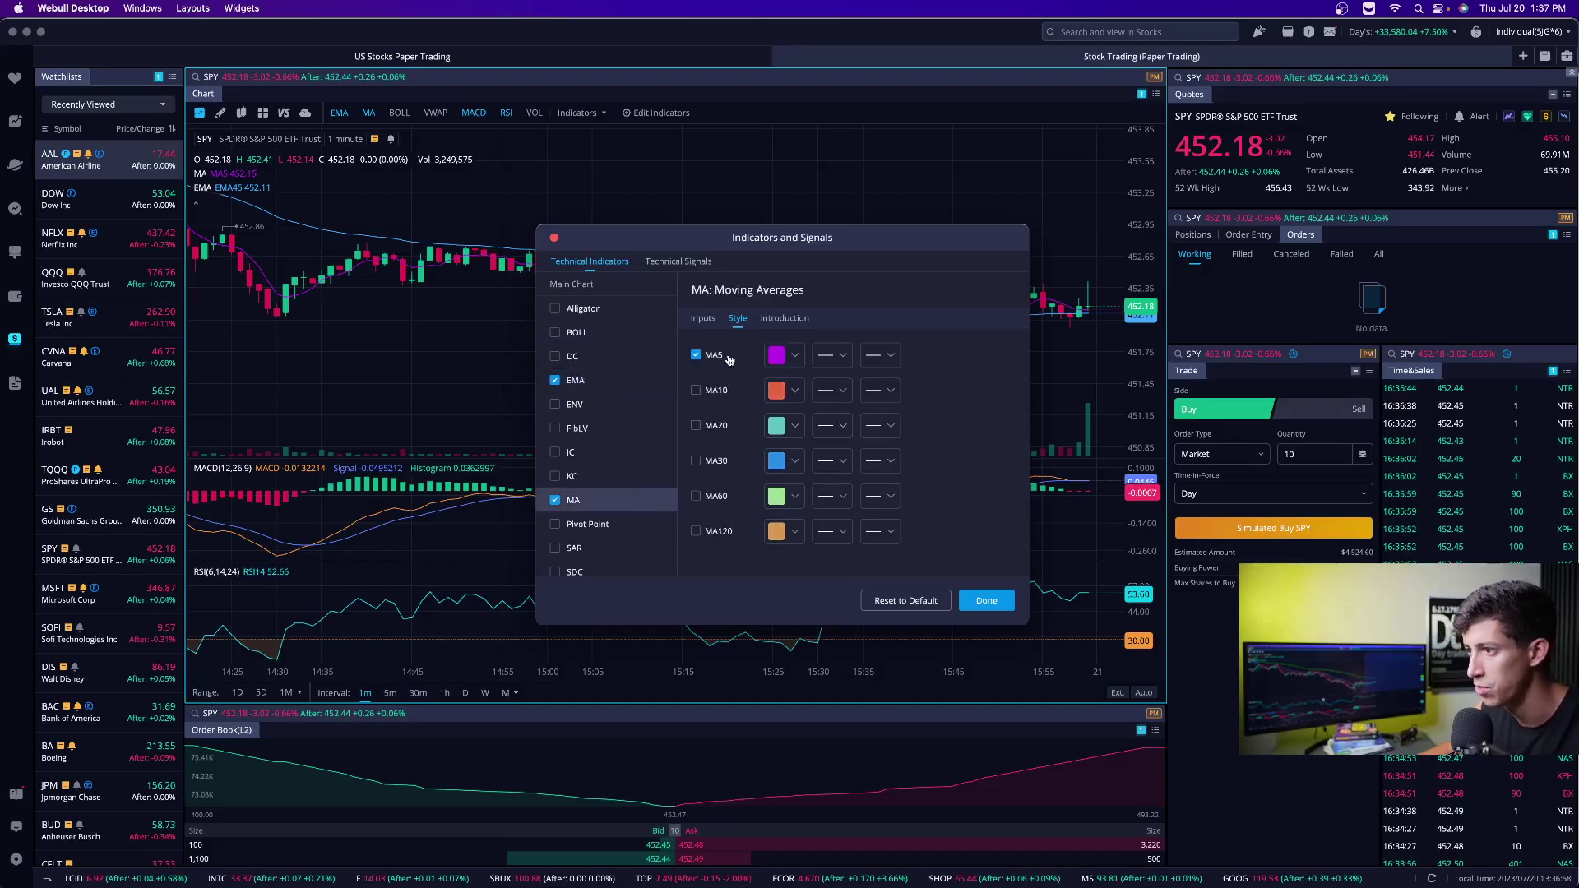
click(790, 358)
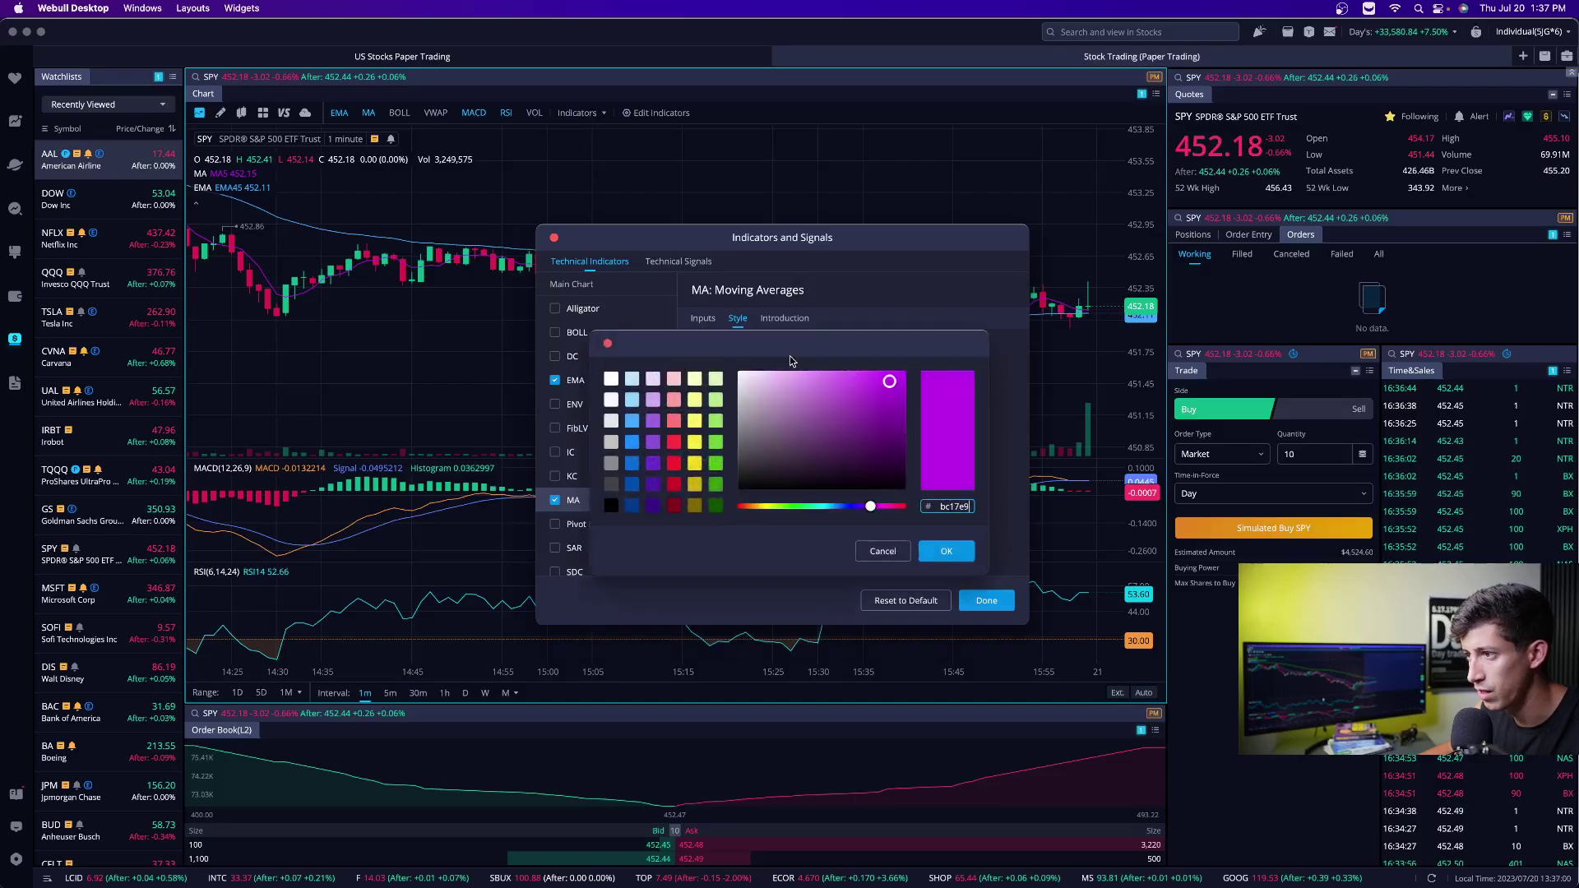
click(715, 463)
click(880, 403)
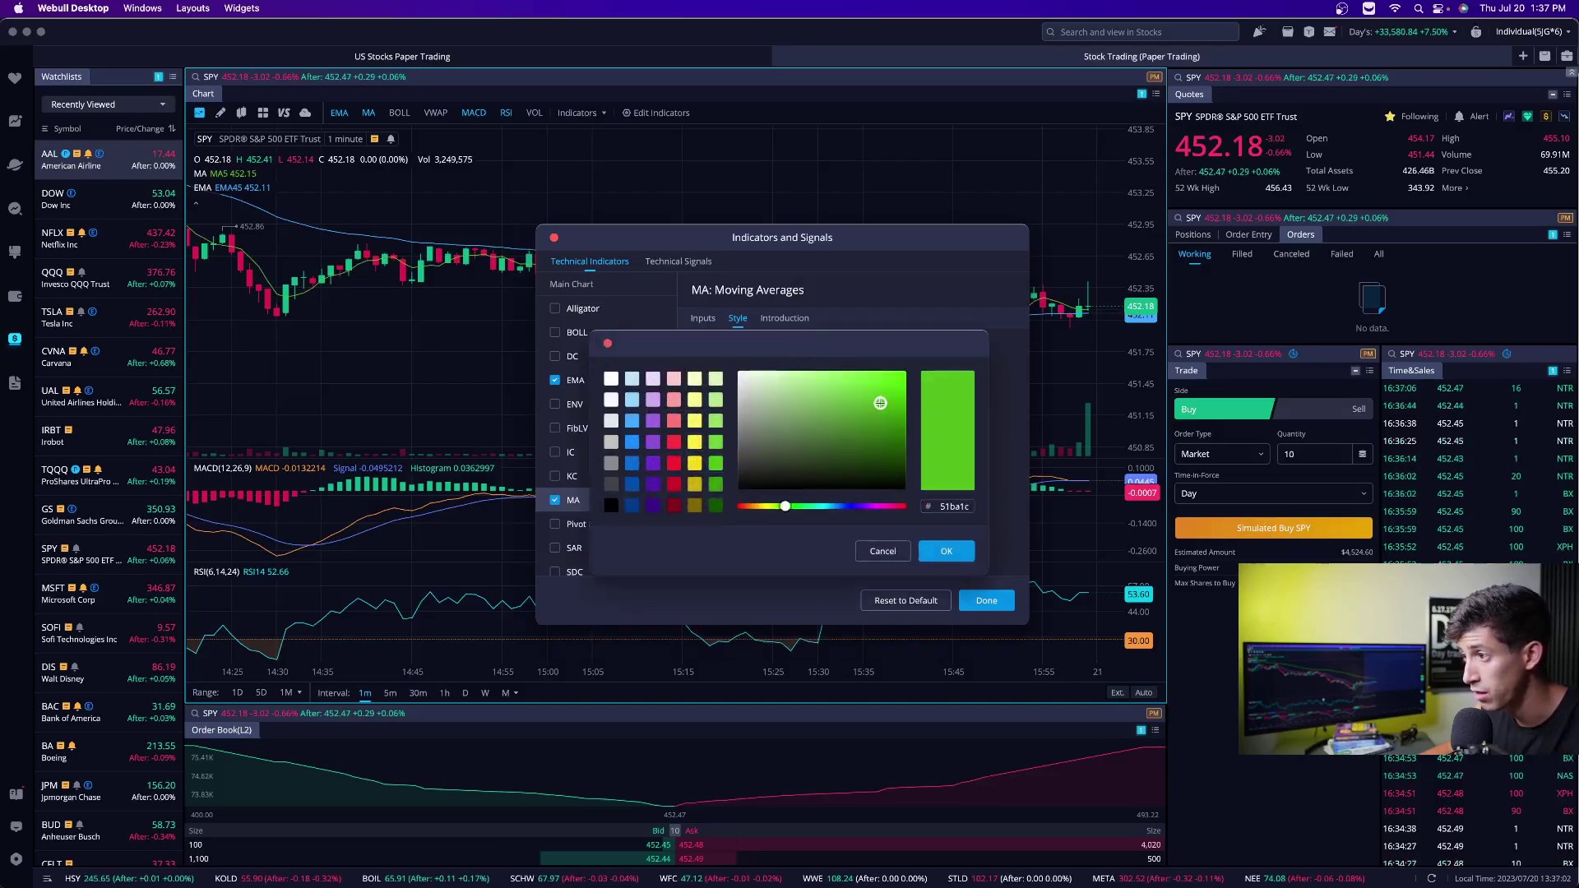
click(948, 551)
click(703, 318)
click(827, 354)
text(200)
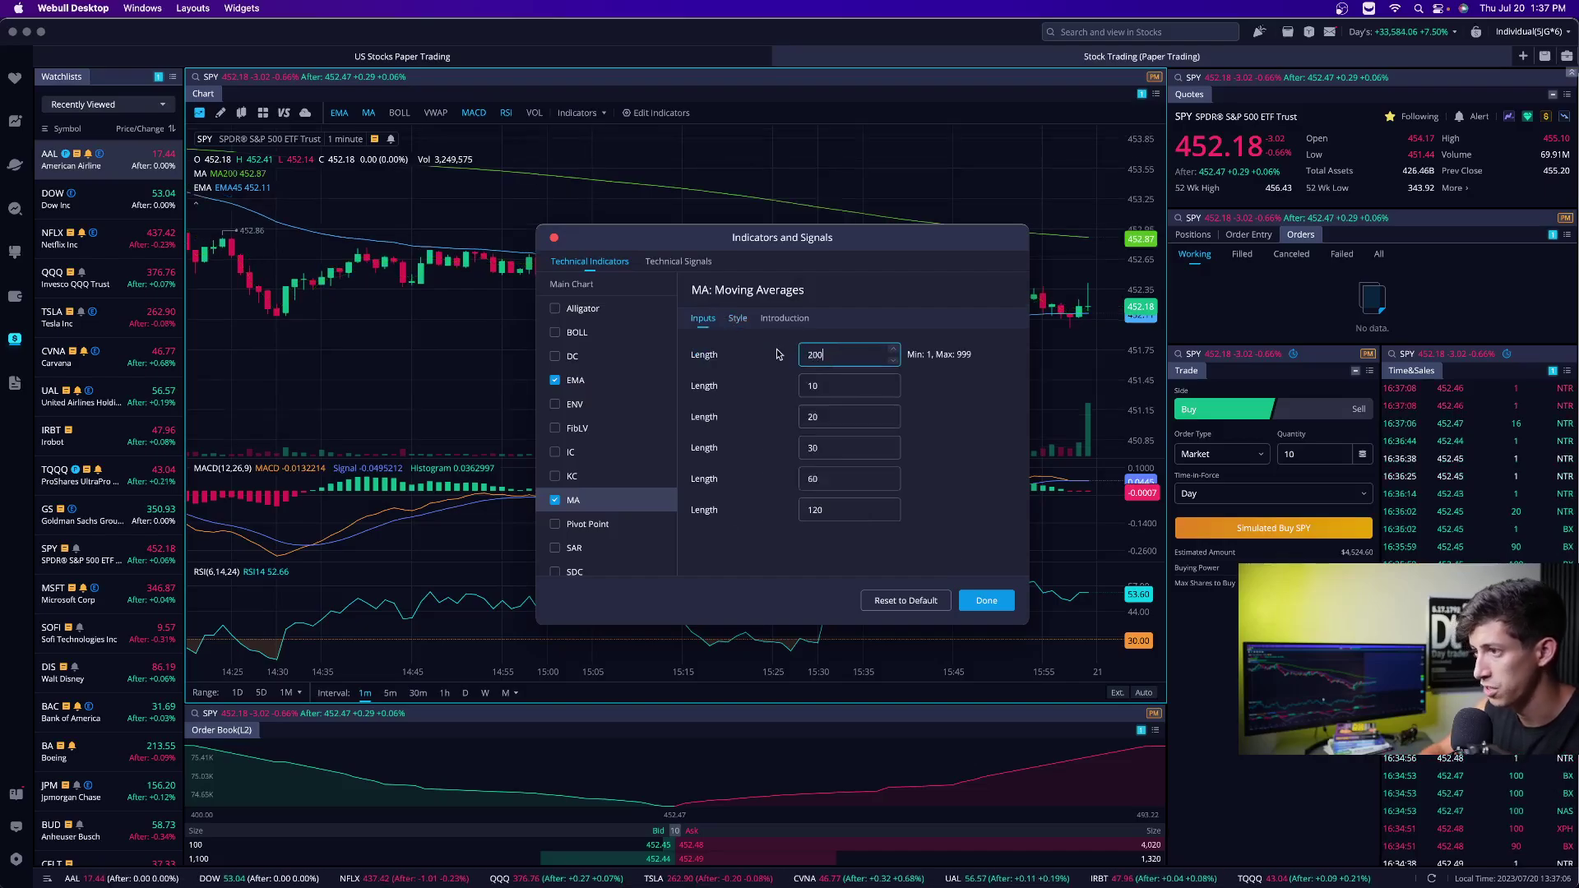
click(986, 600)
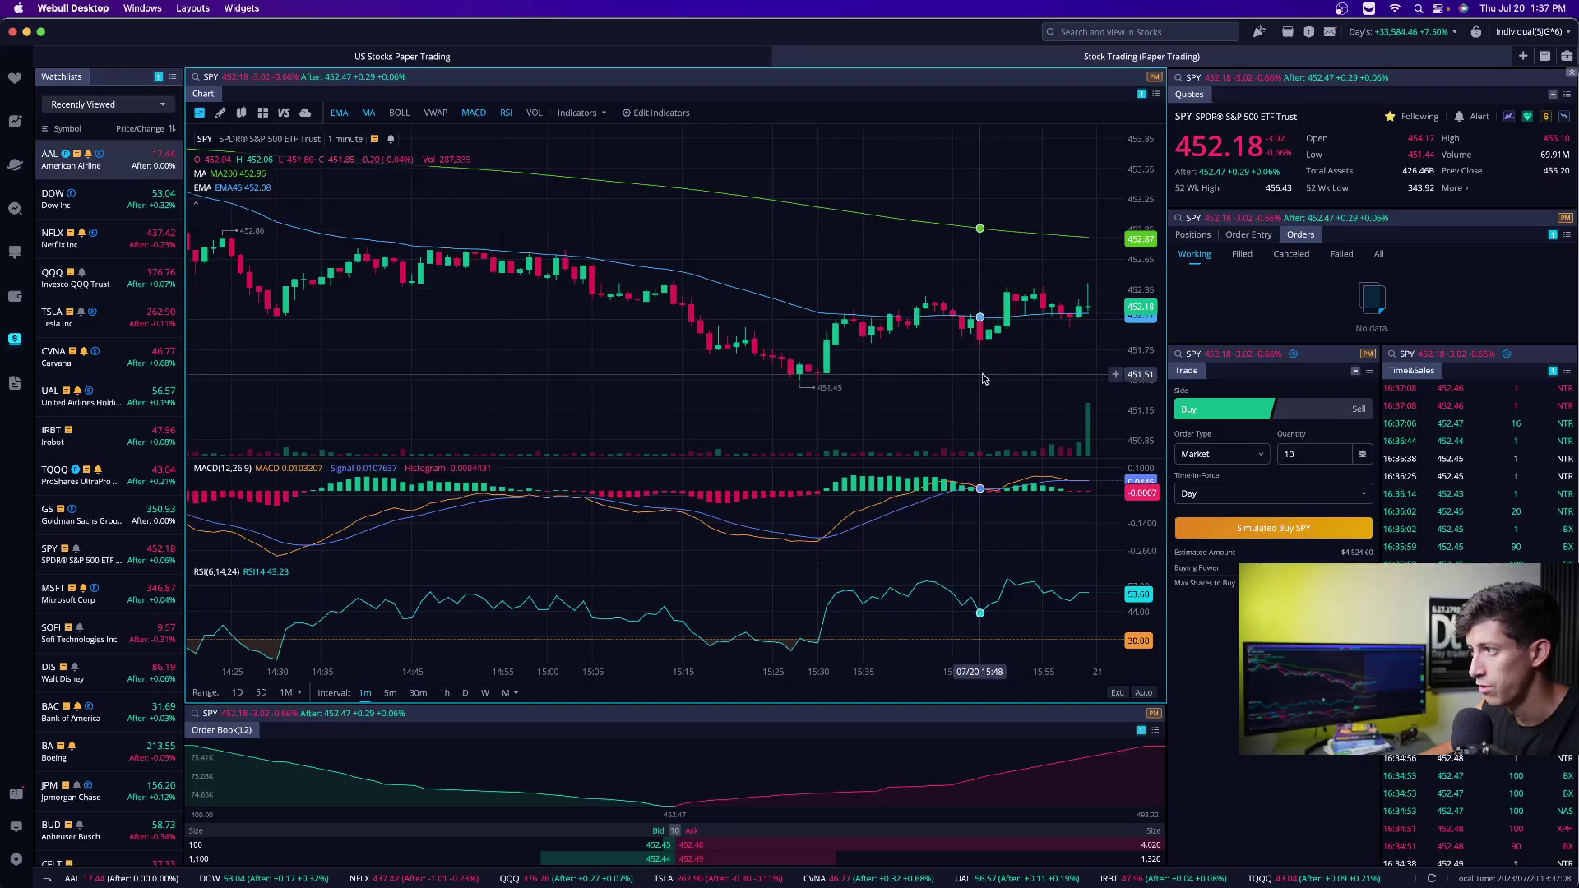
scroll(979, 362, down, 5)
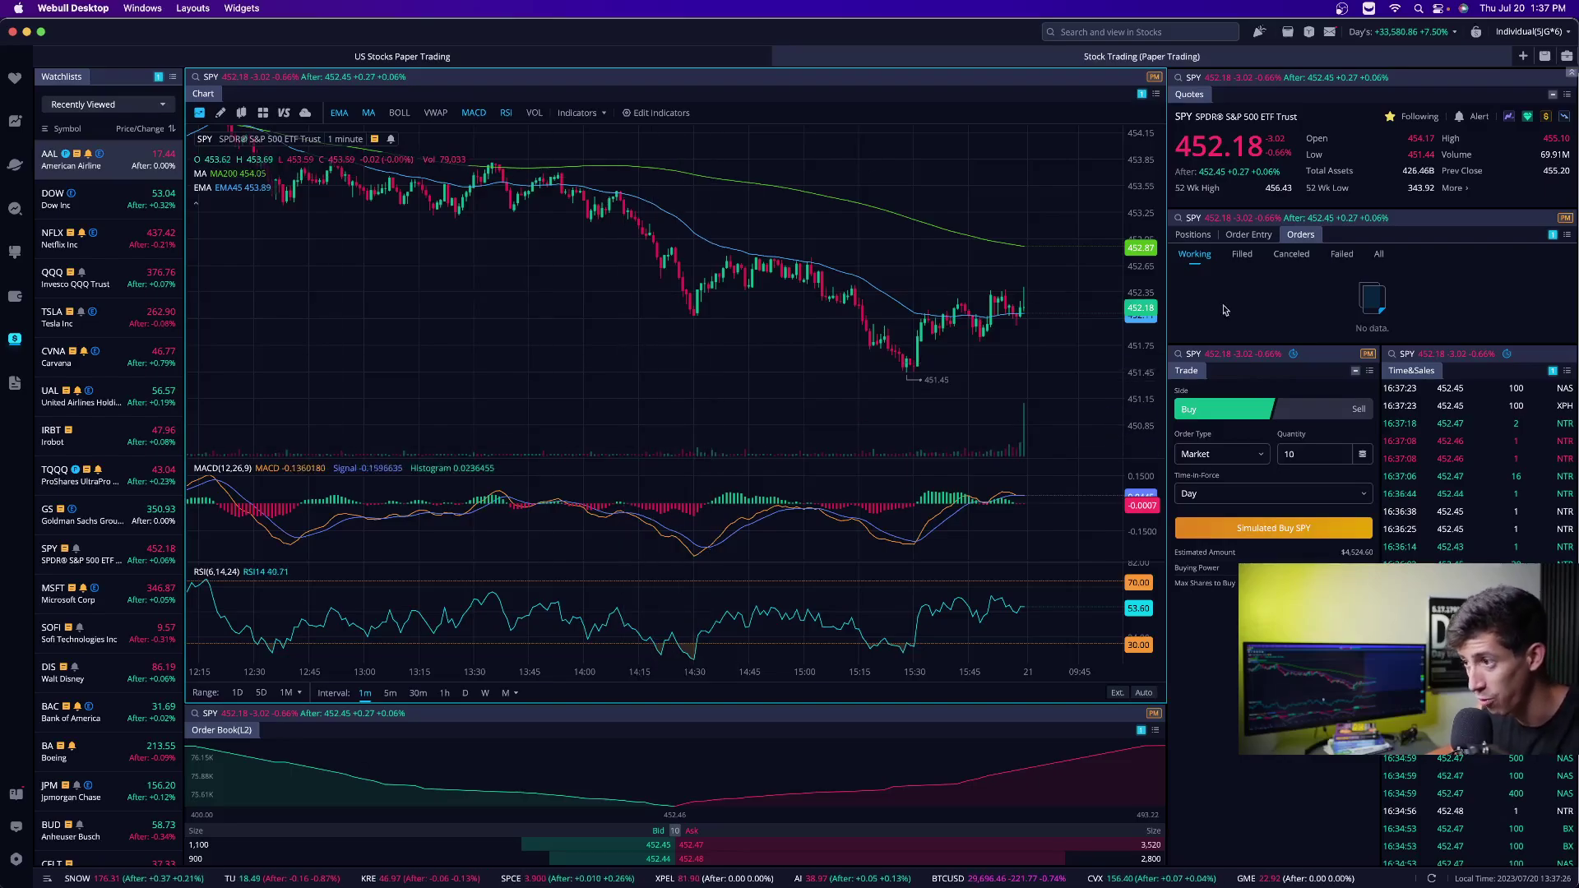
Dismiss the save-layout prompt, add a new layout tab, and return to Stock Trading (Paper Trading)
click(1544, 57)
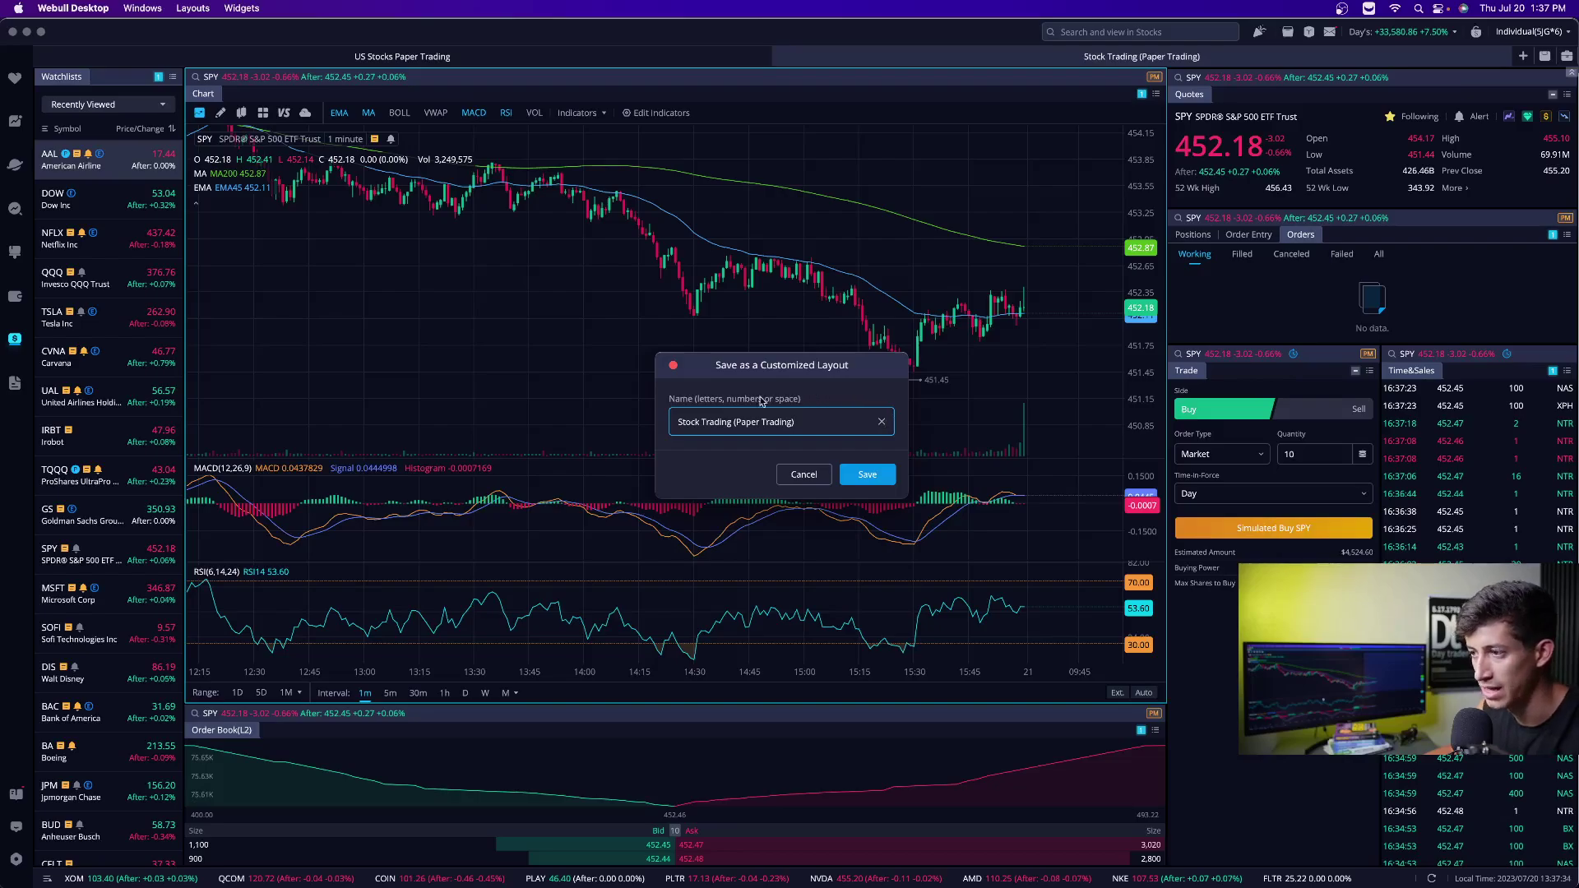
click(672, 367)
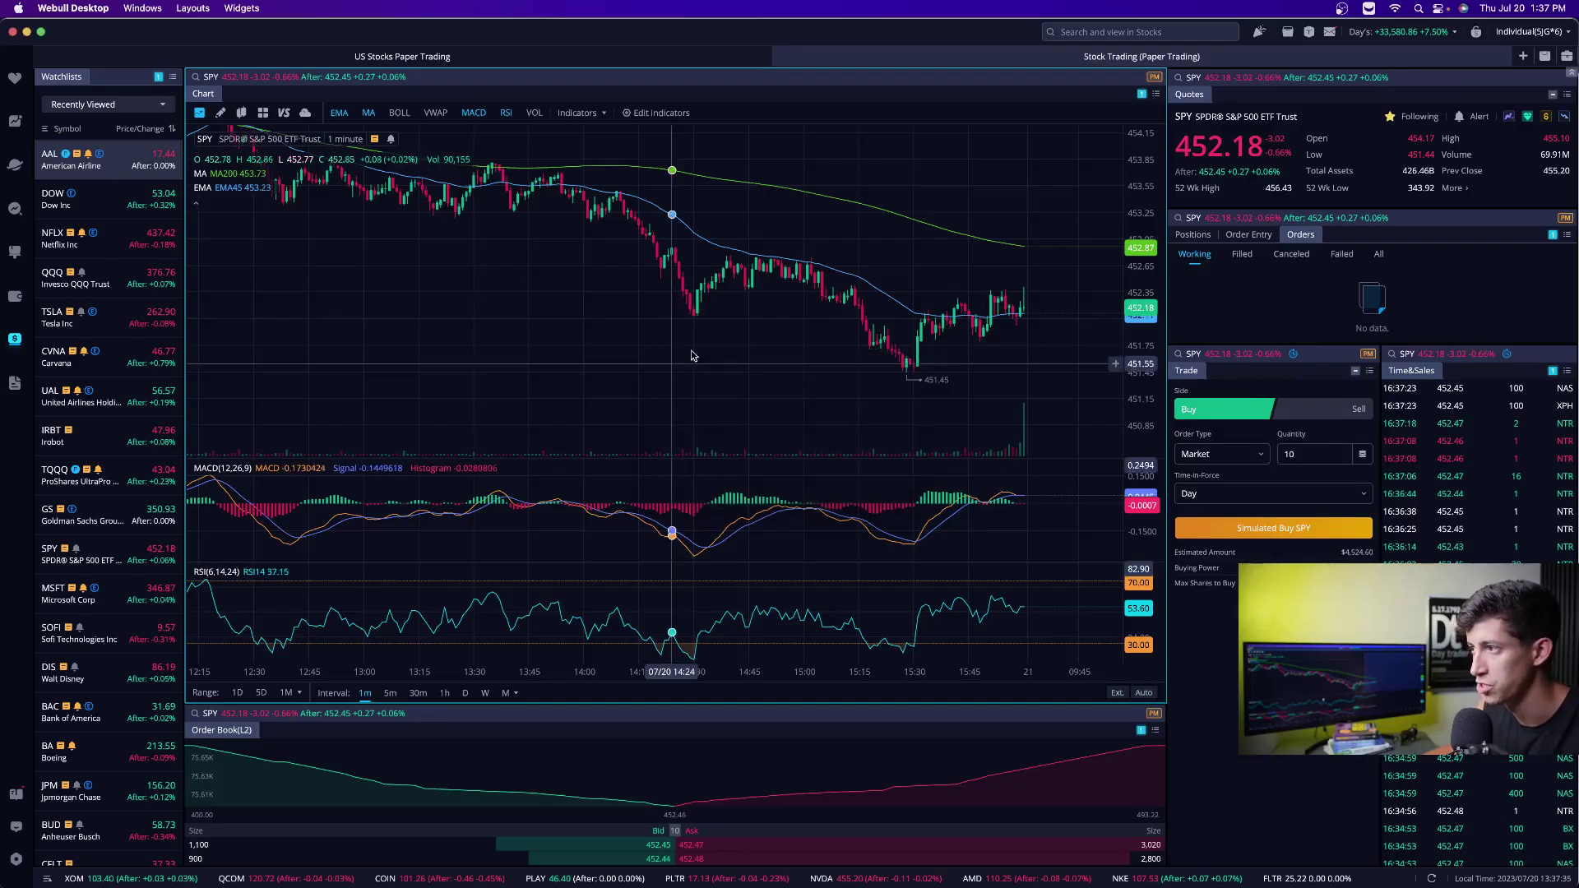
click(1523, 56)
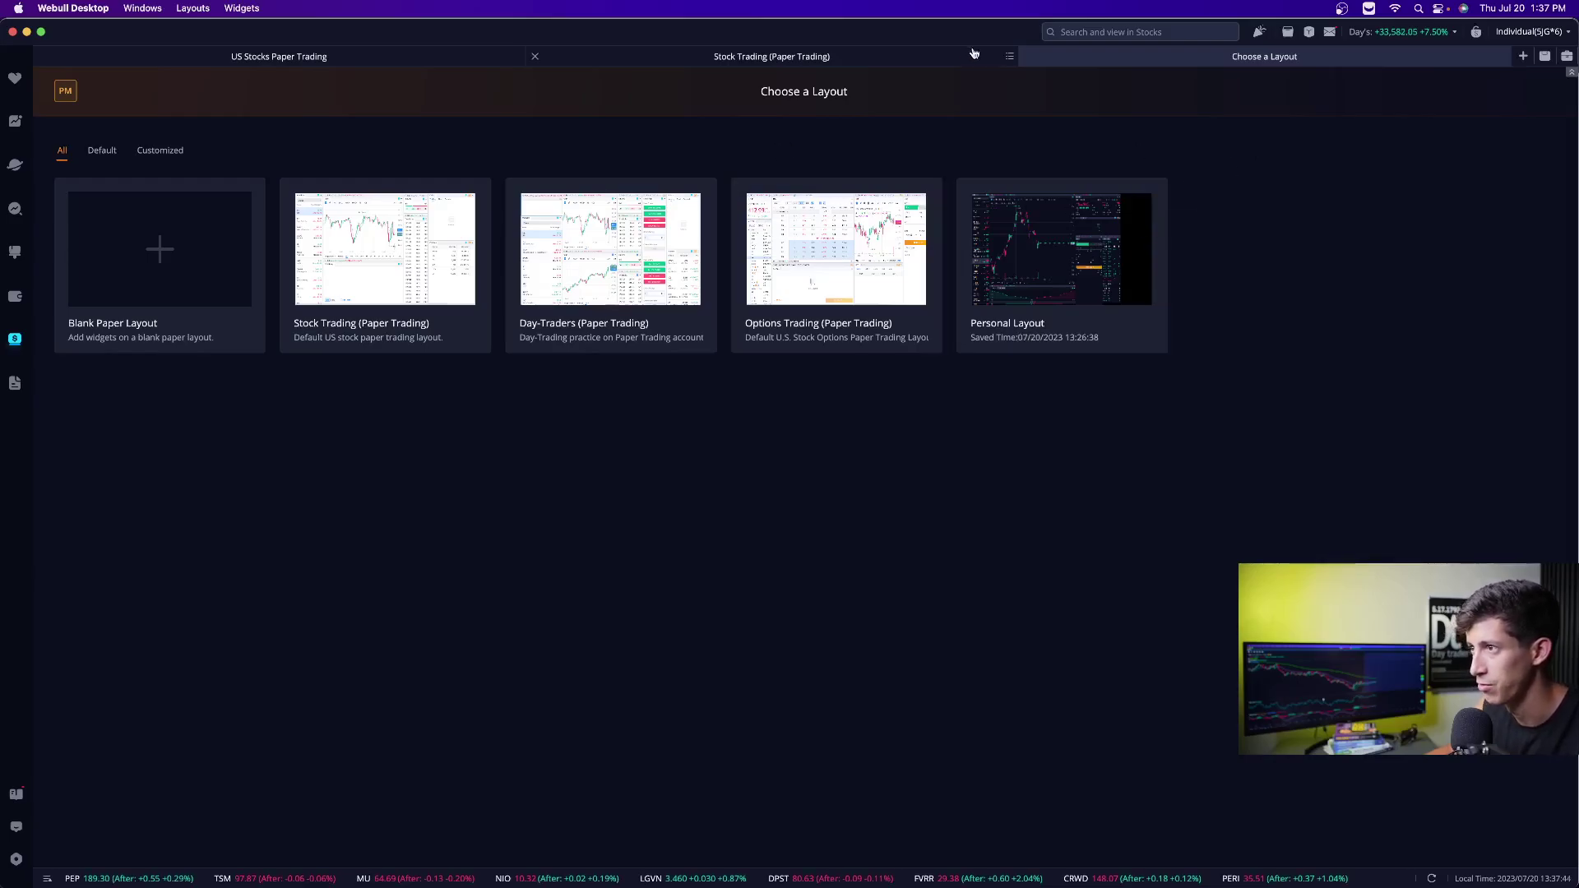
click(945, 54)
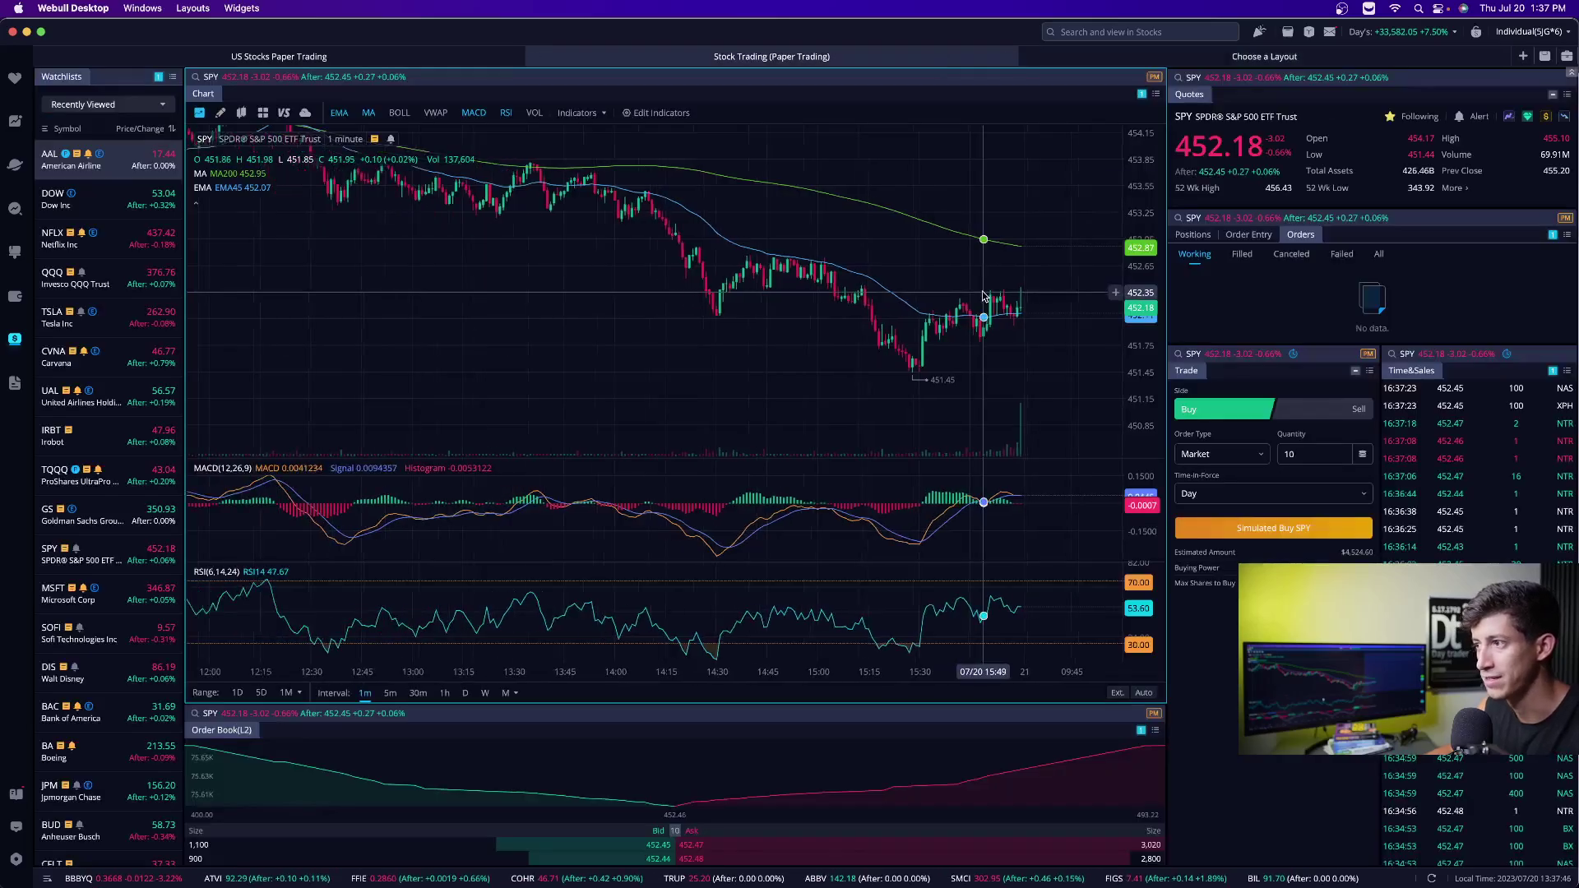
scroll(983, 296, down, 2)
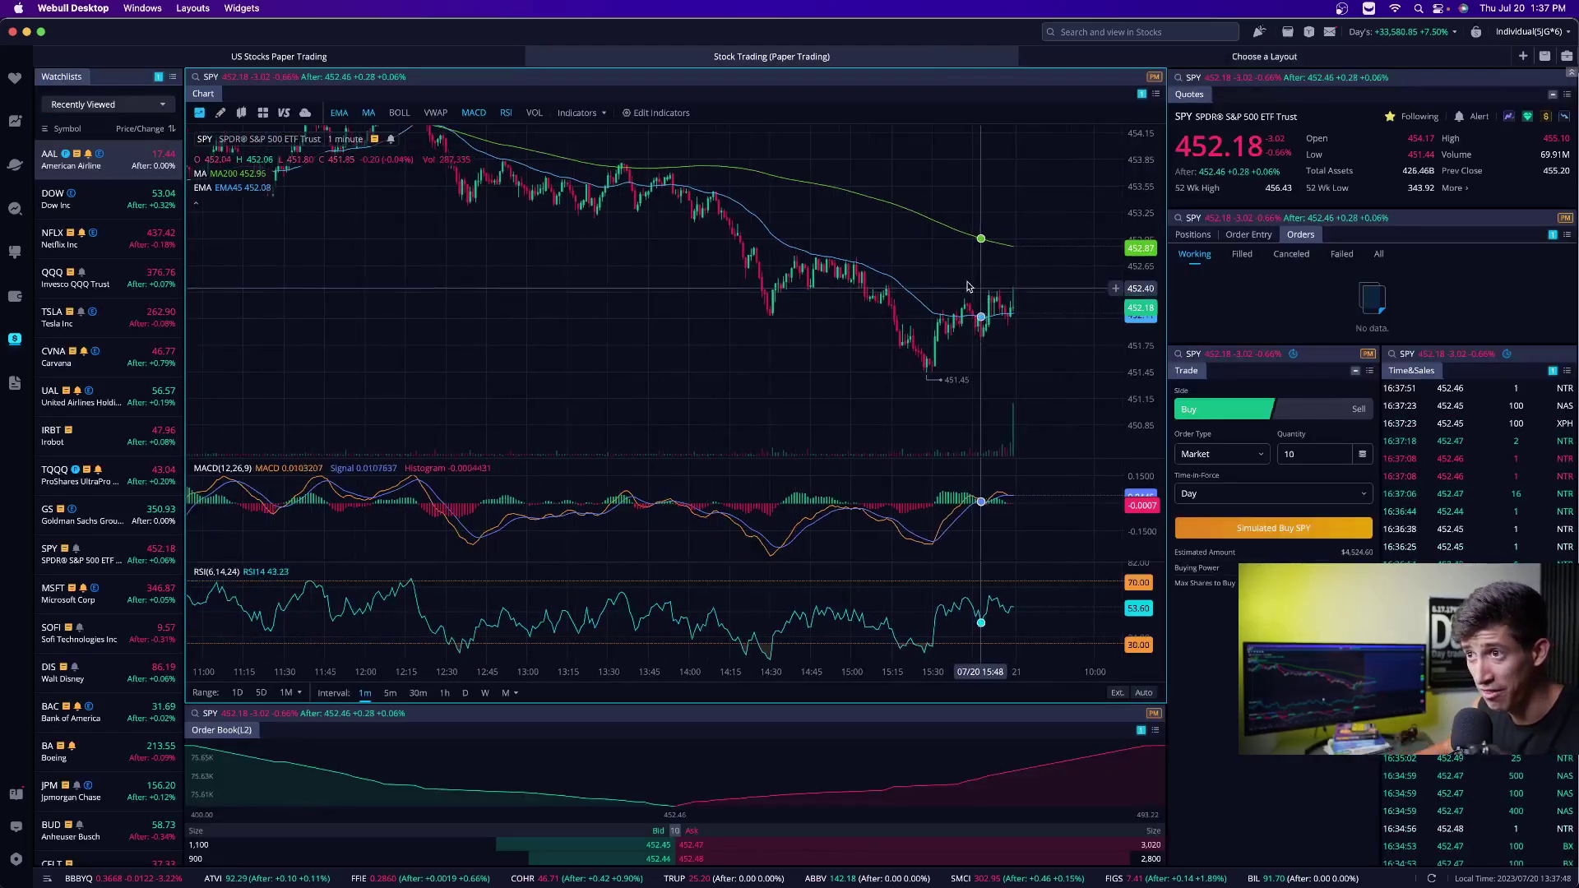